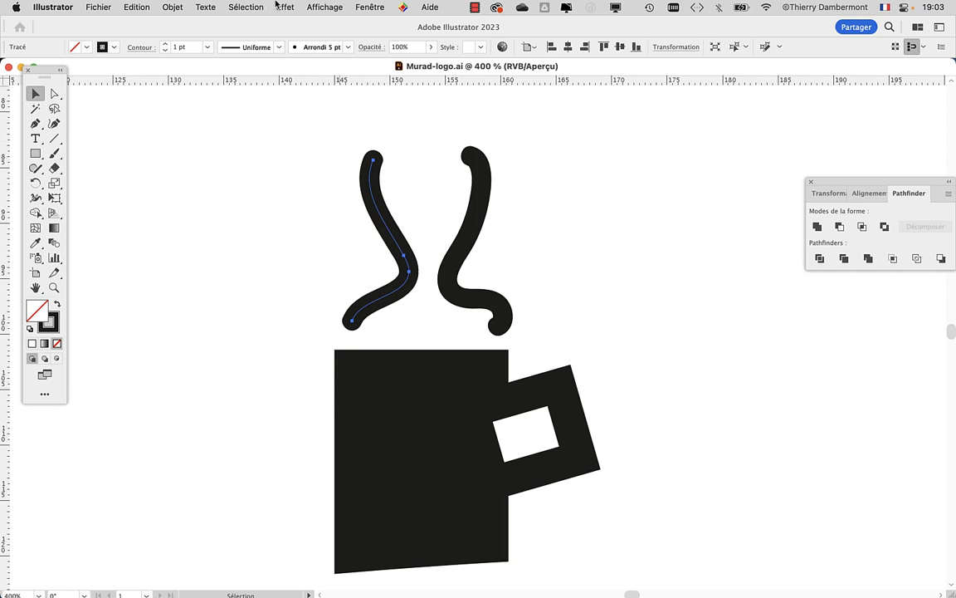
Step: Apply a Zigzag effect to the left steam line with 0,71 mm absolute size, 1 ridge per segment and corner points, and set its stroke to 0,5 pt
{"action": "left_click", "coordinate": [283, 8]}
{"action": "mouse_move", "coordinate": [332, 122]}
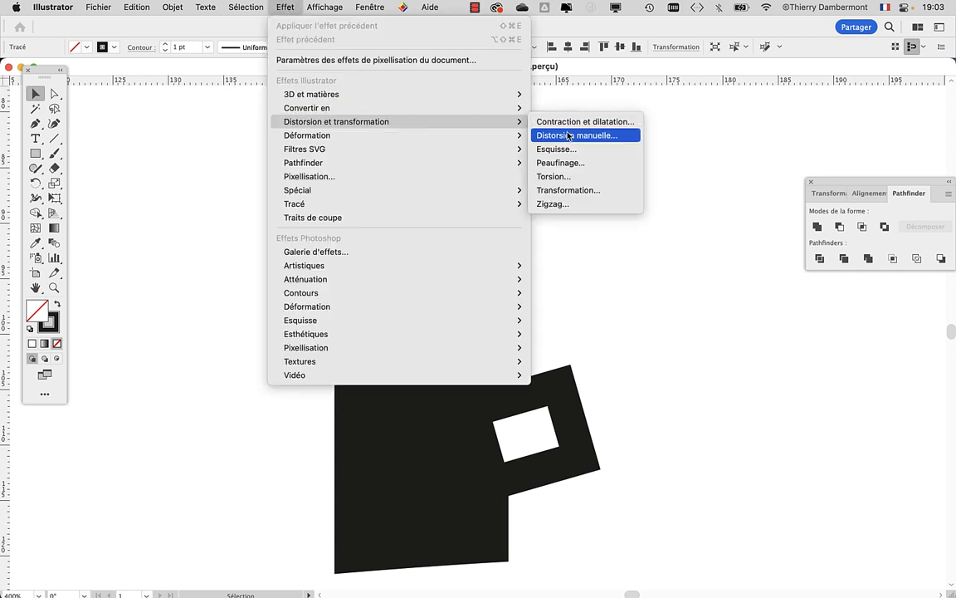
{"action": "left_click", "coordinate": [581, 204]}
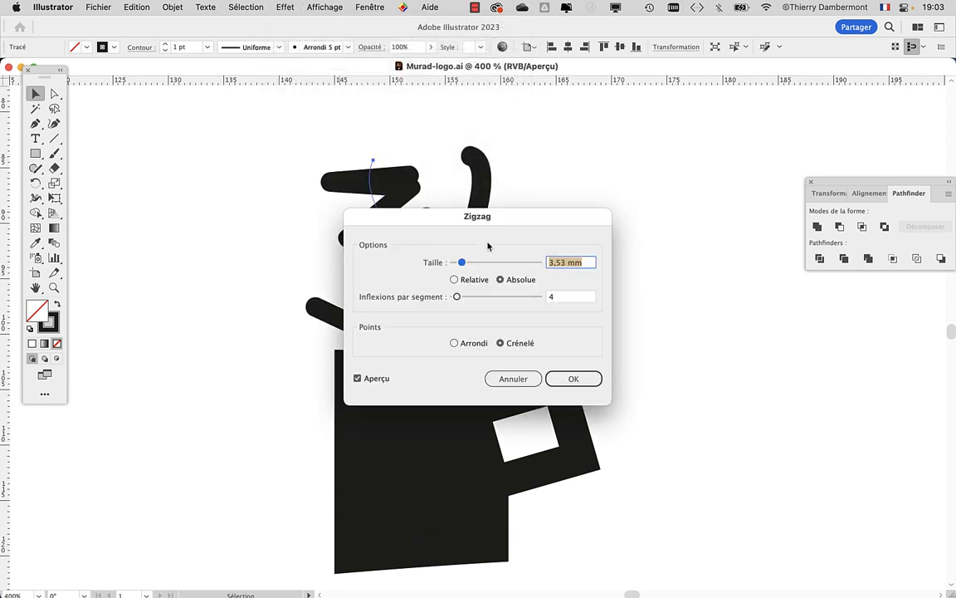
{"action": "left_click_drag", "start_coordinate": [488, 246], "coordinate": [710, 171]}
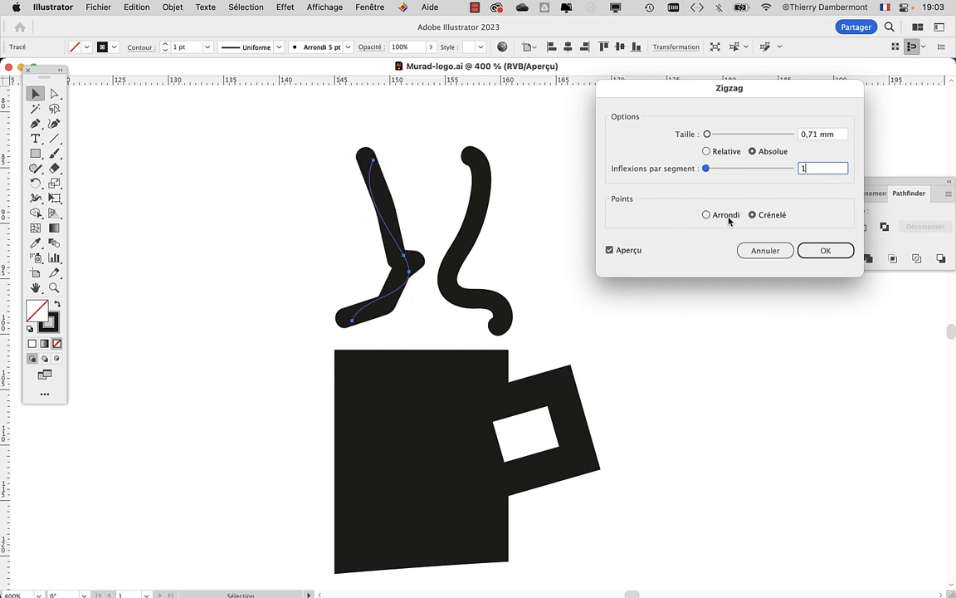
{"action": "left_click", "coordinate": [817, 251]}
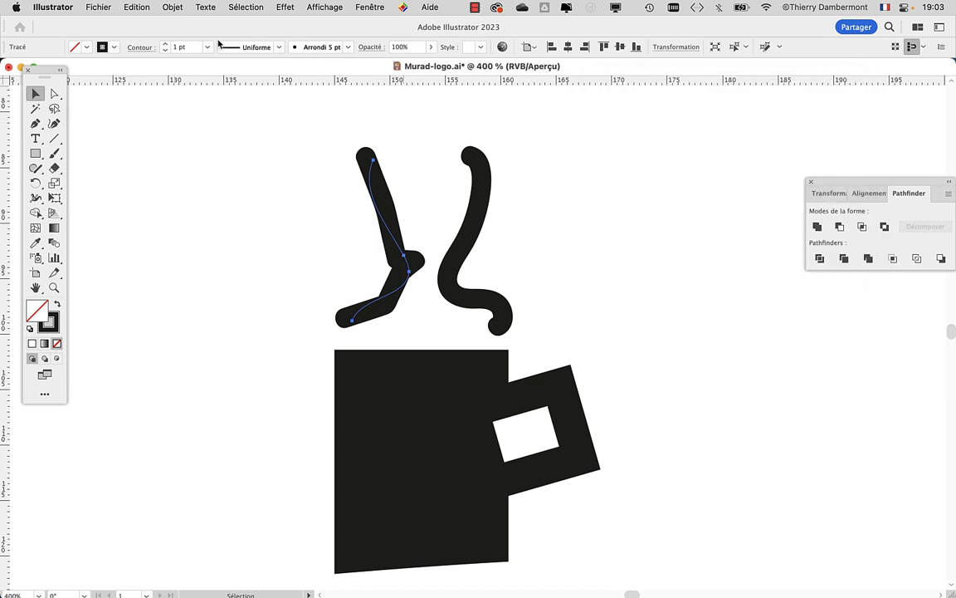
{"action": "left_click", "coordinate": [207, 47]}
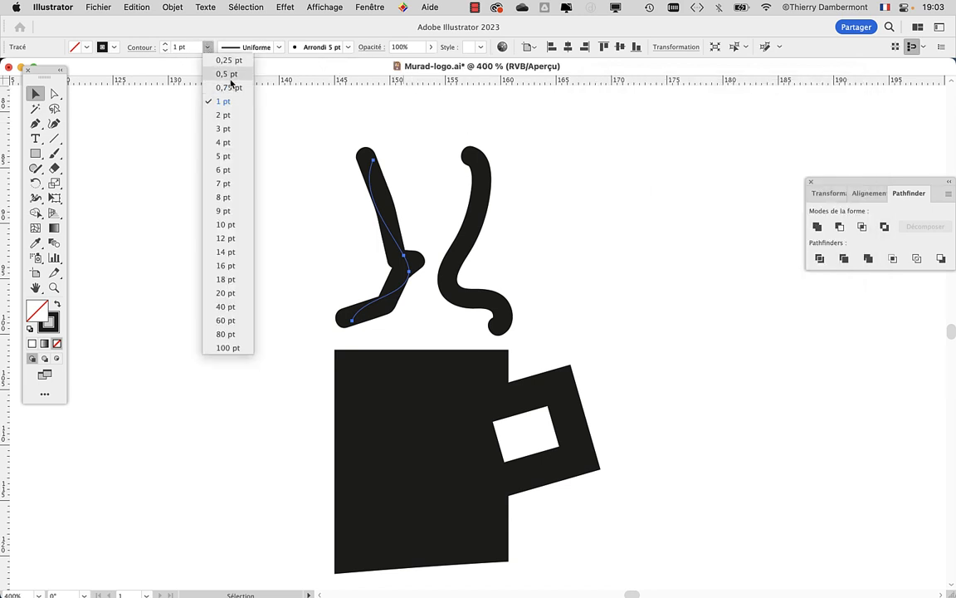
{"action": "left_click", "coordinate": [229, 75]}
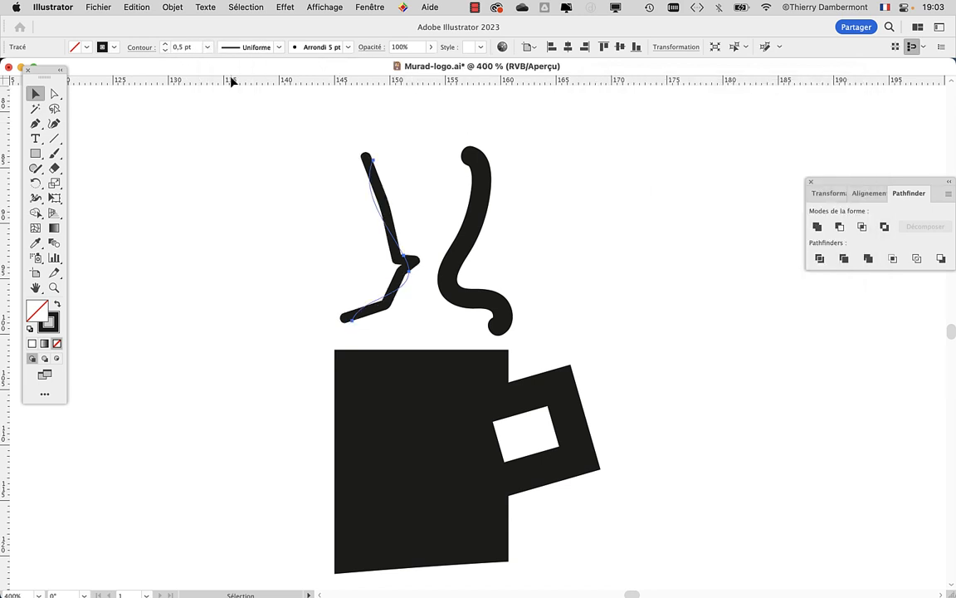
Step: Save the left steam line's appearance as a new graphic style
{"action": "left_click", "coordinate": [473, 245]}
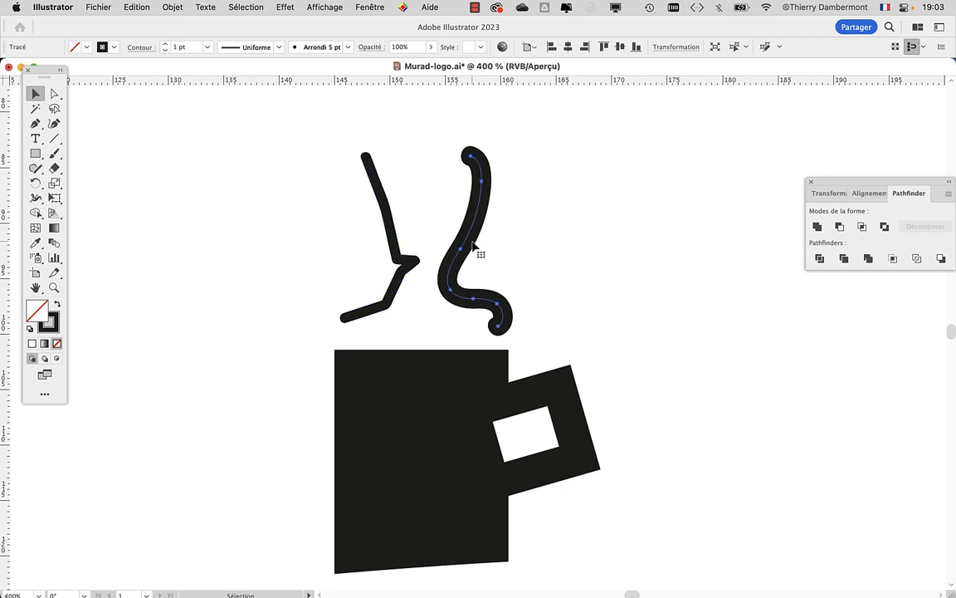
{"action": "left_click", "coordinate": [394, 237]}
{"action": "left_click", "coordinate": [370, 7]}
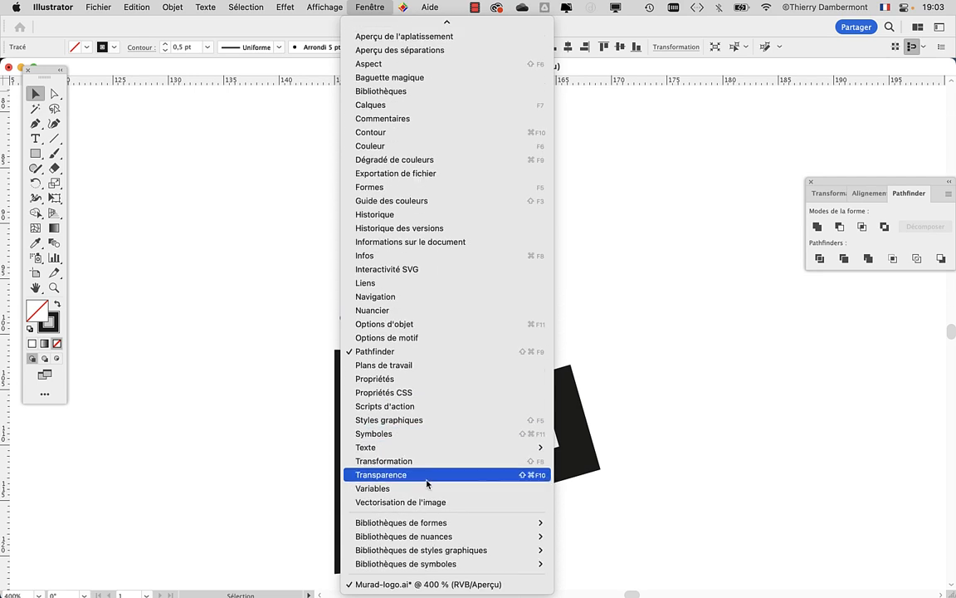
{"action": "left_click", "coordinate": [427, 420]}
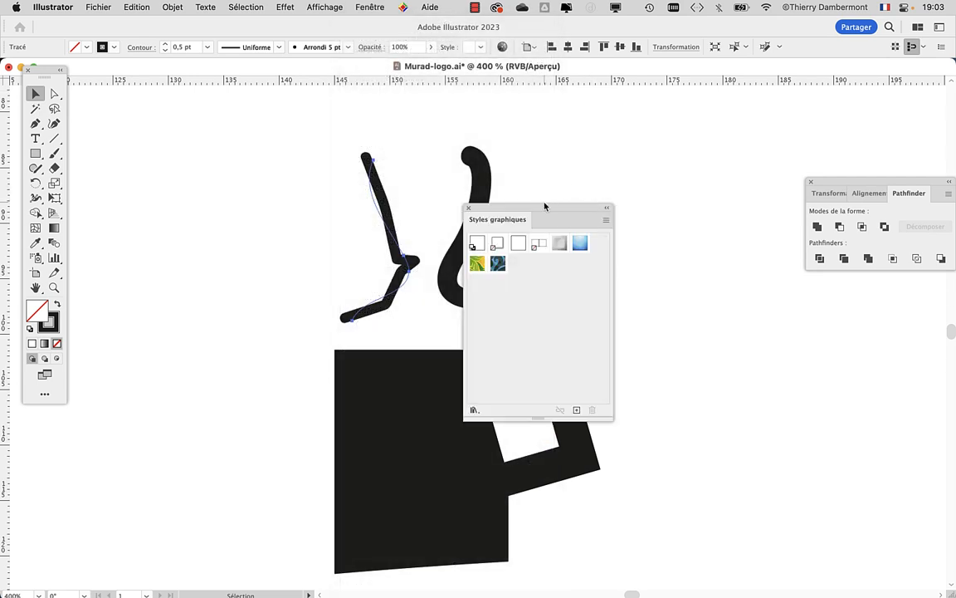
{"action": "mouse_move", "coordinate": [544, 206]}
{"action": "left_mouse_down"}
{"action": "mouse_move", "coordinate": [668, 118]}
{"action": "mouse_move", "coordinate": [667, 108]}
{"action": "left_mouse_up"}
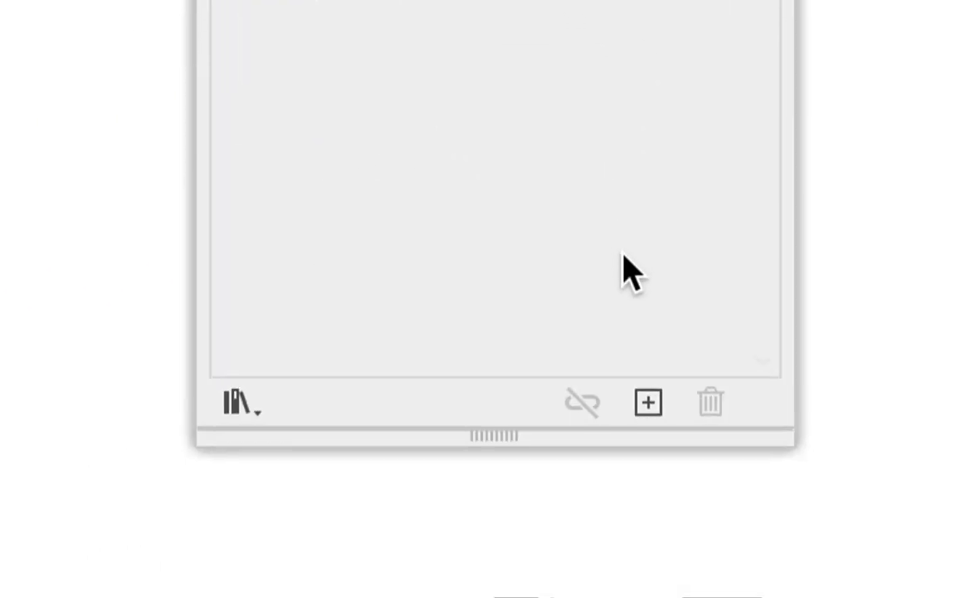
{"action": "left_click", "coordinate": [633, 297]}
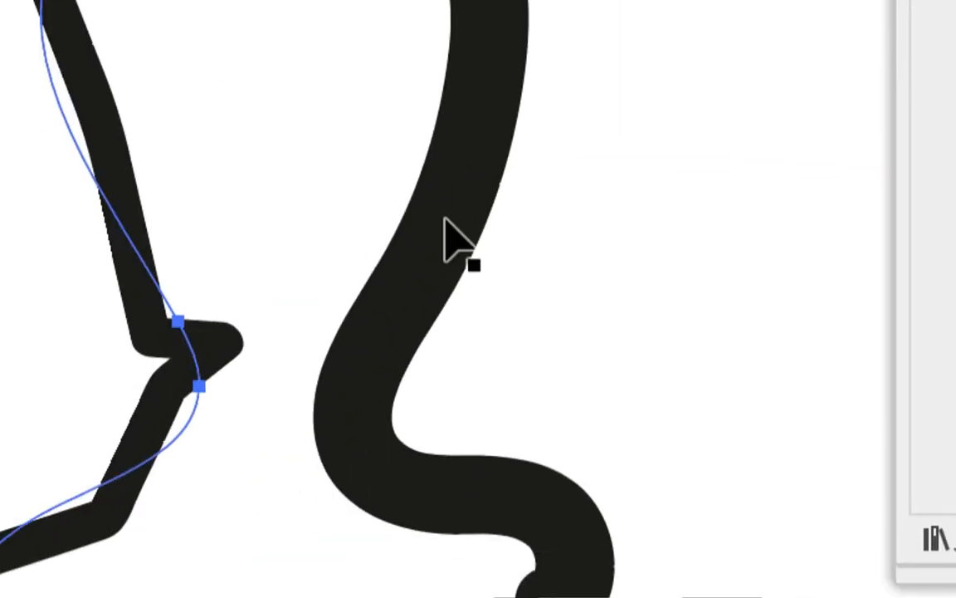
Step: Apply the new zigzag graphic style to the right steam line
{"action": "left_click", "coordinate": [445, 220]}
{"action": "left_click", "coordinate": [624, 77]}
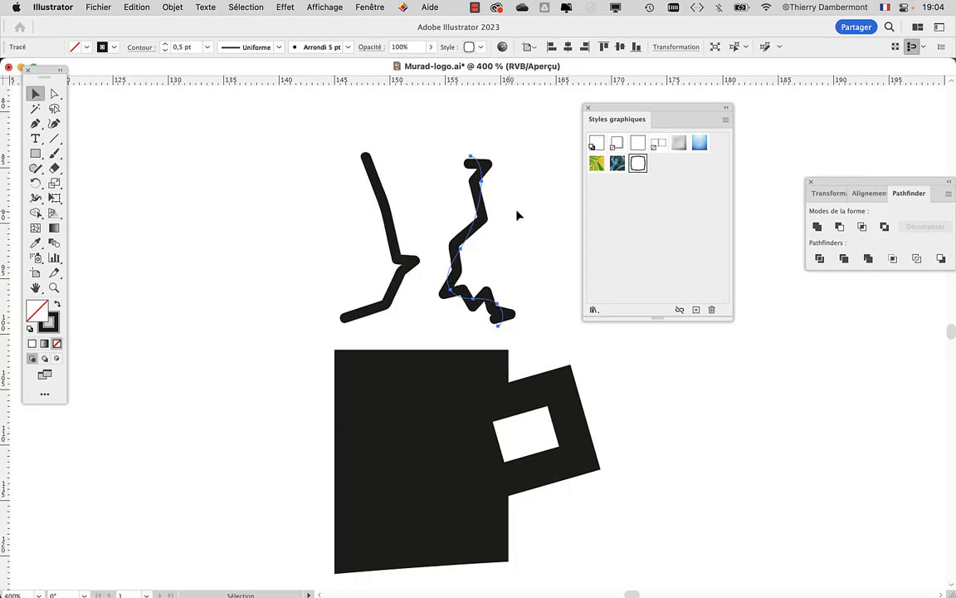
{"action": "left_click_drag", "start_coordinate": [604, 110], "coordinate": [164, 126]}
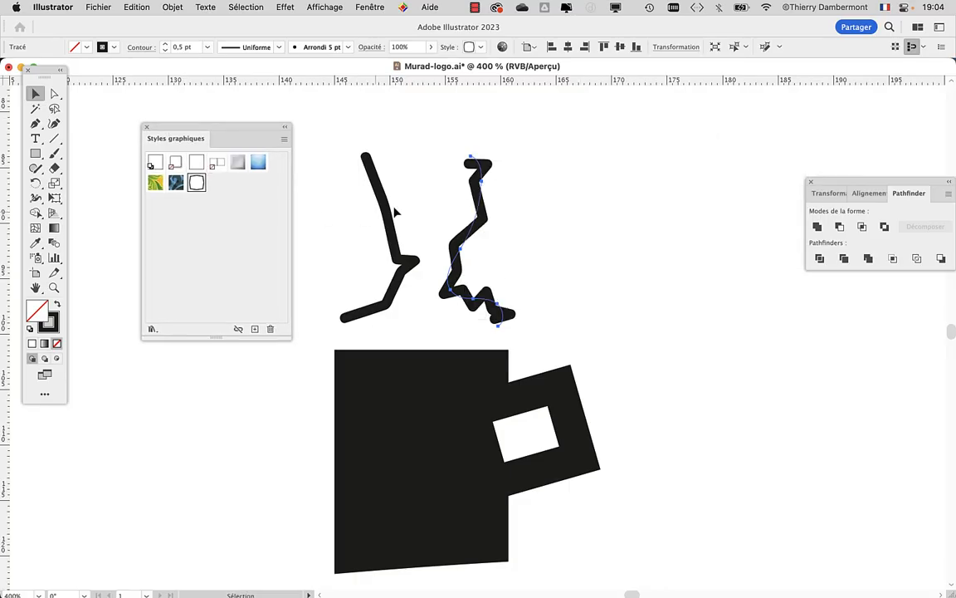
Step: Reduce the Zigzag effect's size on the right steam line to 0,35 mm through its appearance attributes, then deselect it
{"action": "left_click", "coordinate": [371, 7]}
{"action": "left_click", "coordinate": [359, 205]}
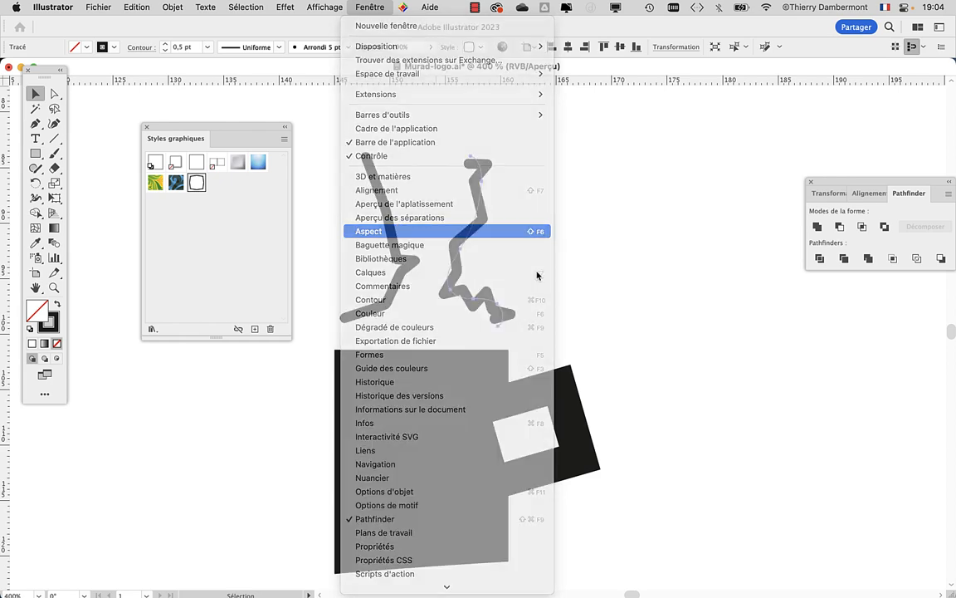
{"action": "left_click_drag", "start_coordinate": [208, 127], "coordinate": [615, 129]}
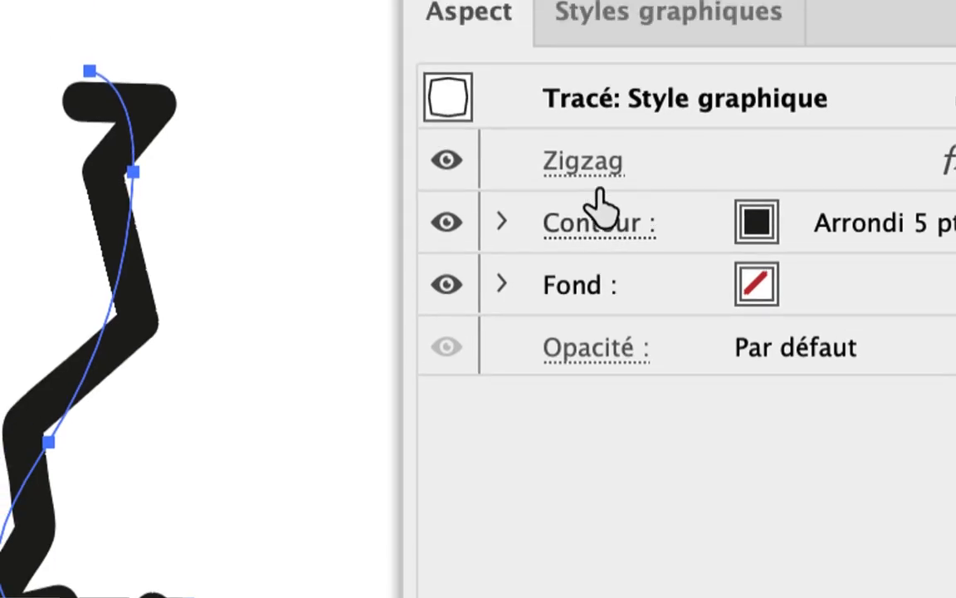
{"action": "left_click", "coordinate": [593, 183]}
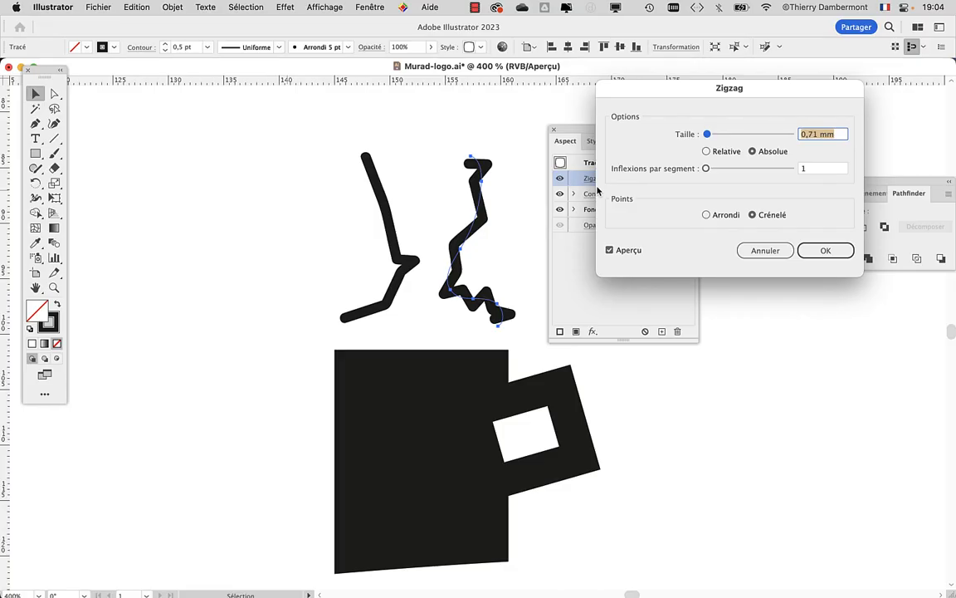
{"action": "left_click_drag", "start_coordinate": [707, 134], "coordinate": [706, 134]}
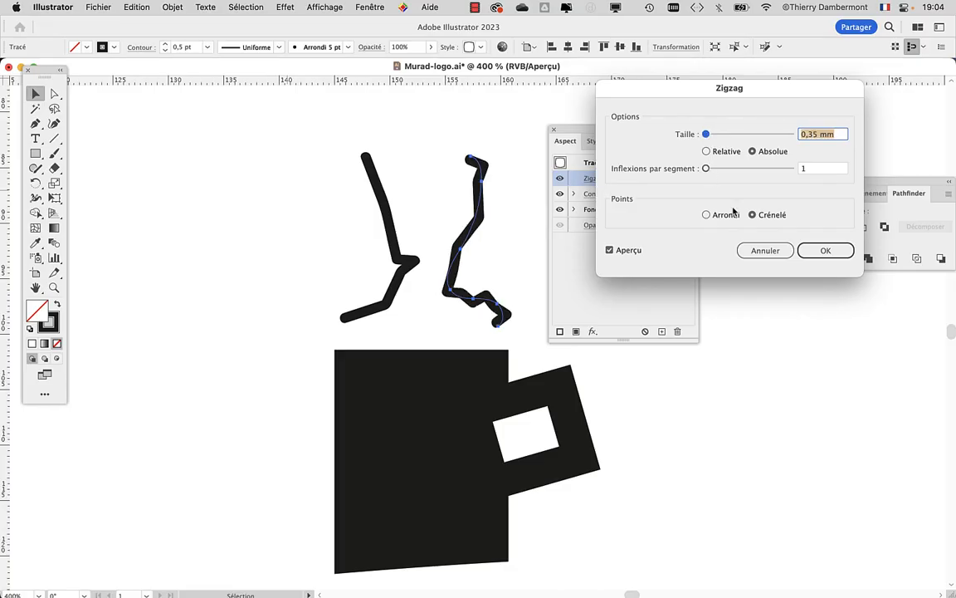
{"action": "left_click", "coordinate": [825, 250]}
{"action": "left_click_drag", "start_coordinate": [587, 136], "coordinate": [681, 133]}
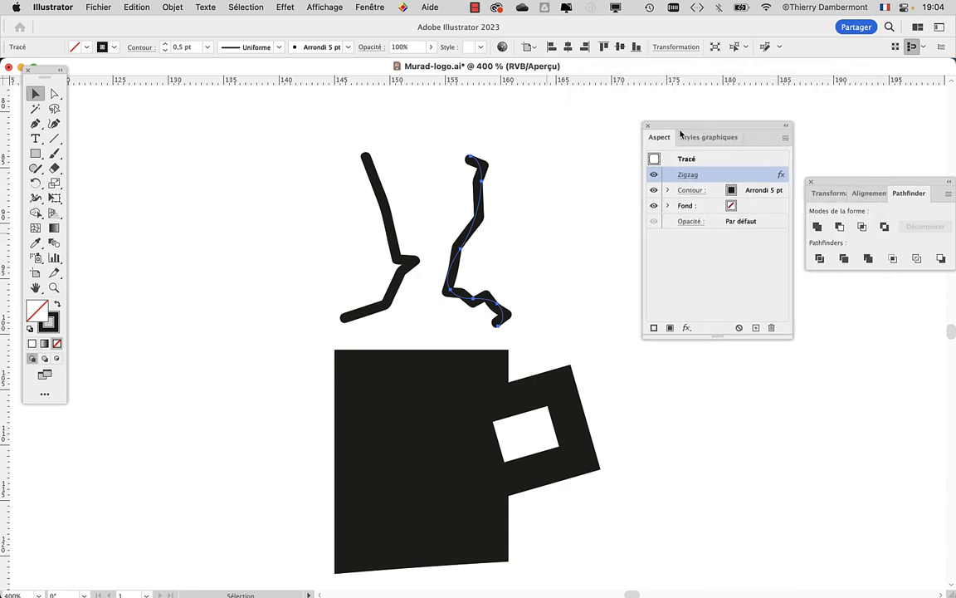
{"action": "left_click", "coordinate": [564, 325]}
Step: Duplicate the left steam line into the gap between the two steam lines above the mug
{"action": "scroll", "coordinate": [565, 357], "scroll_direction": "down", "scroll_amount": 1}
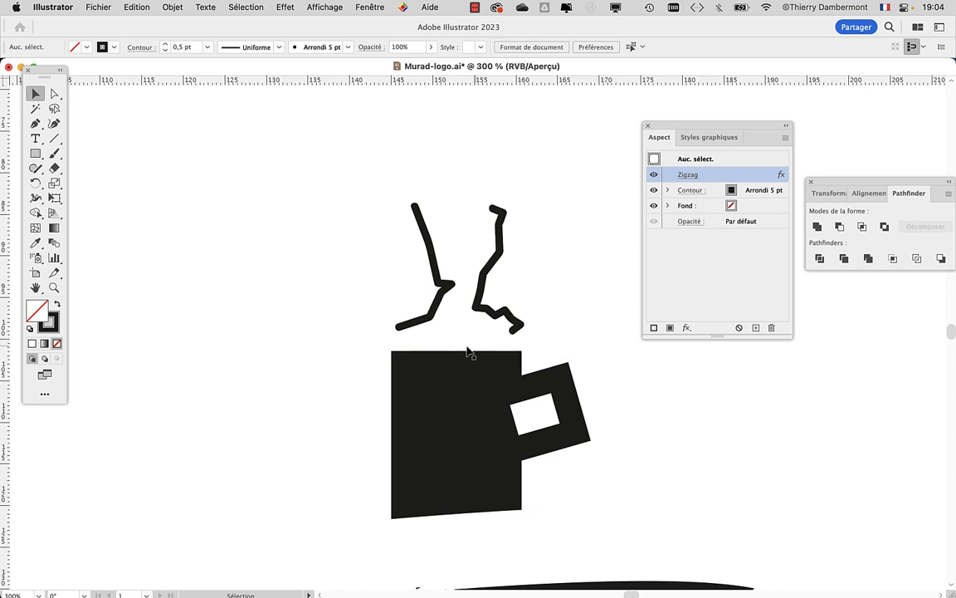
{"action": "left_click", "coordinate": [470, 381]}
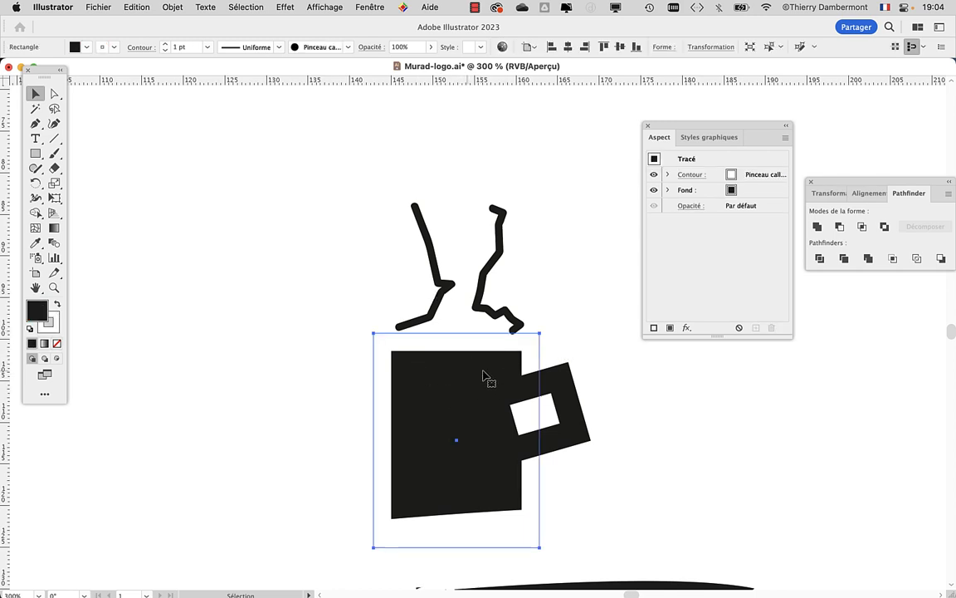
{"action": "left_click", "coordinate": [488, 276]}
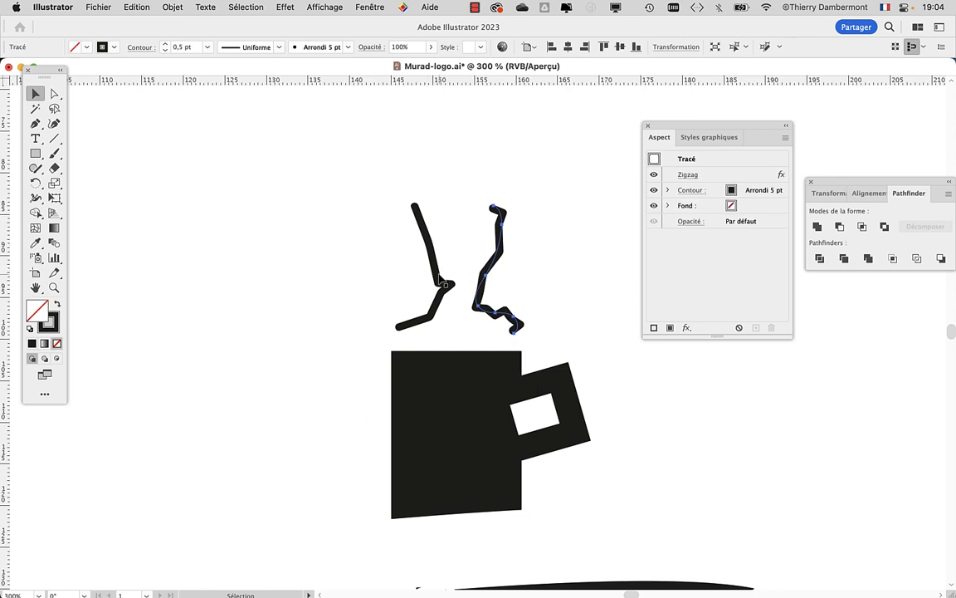
{"action": "left_click", "coordinate": [447, 287]}
{"action": "left_click_drag", "start_coordinate": [445, 282], "coordinate": [472, 283]}
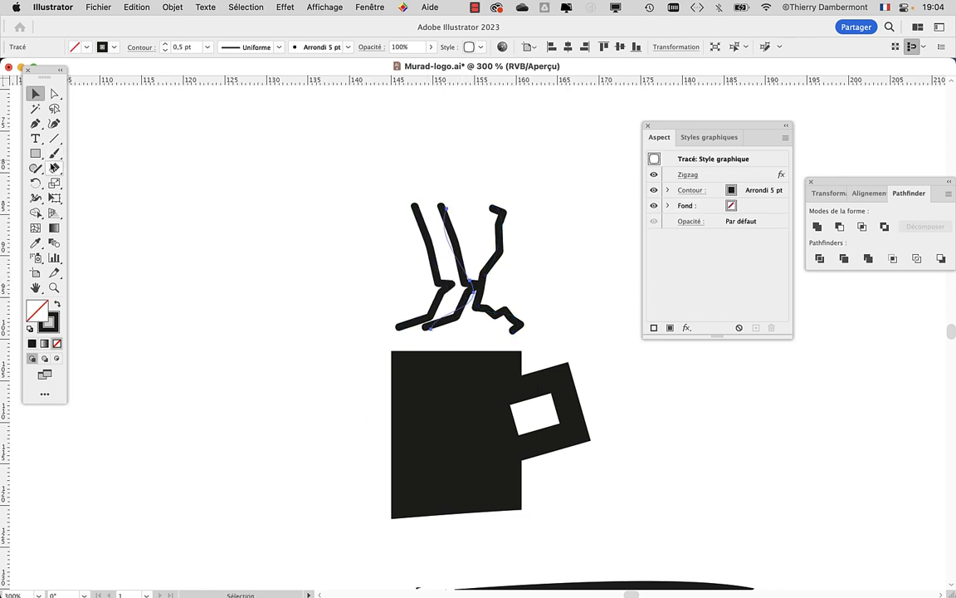
Step: Redraw the duplicated steam line with the Pencil tool as a more irregular, roughly vertical line
{"action": "left_click", "coordinate": [36, 169]}
{"action": "left_click_drag", "start_coordinate": [38, 170], "coordinate": [75, 183]}
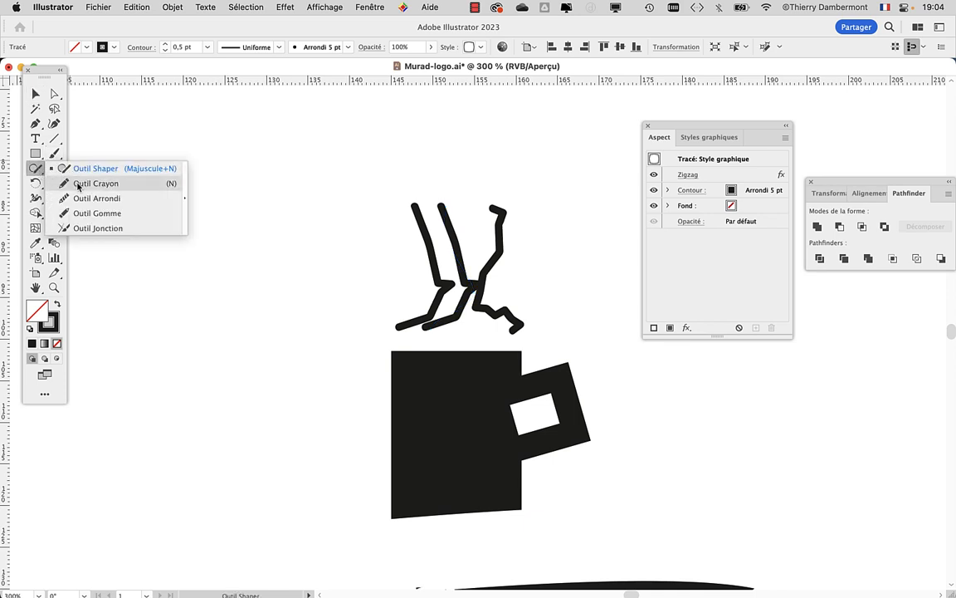
{"action": "scroll", "coordinate": [483, 265], "scroll_direction": "up", "scroll_amount": 1}
{"action": "left_click", "coordinate": [447, 241], "text": "super"}
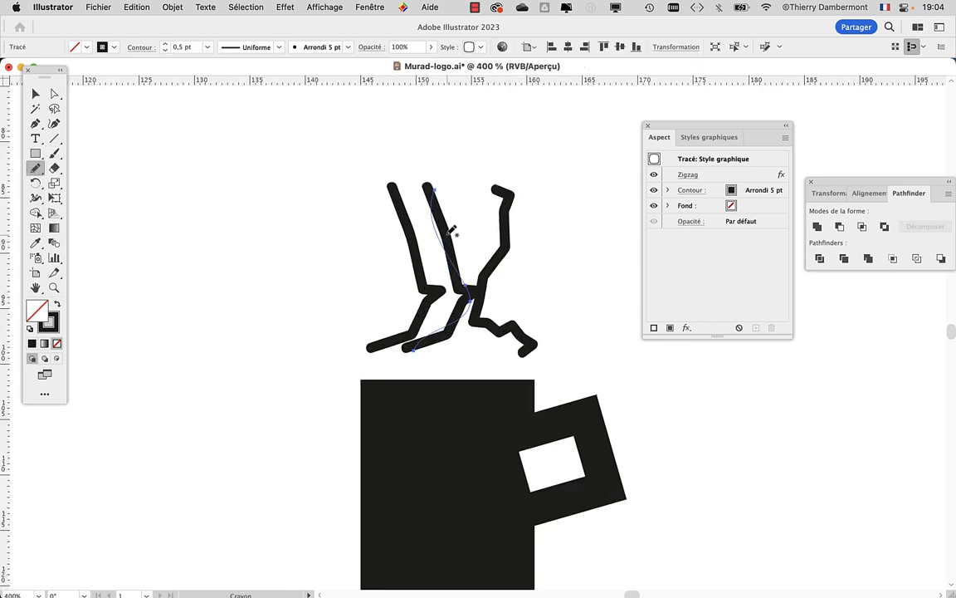
{"action": "mouse_move", "coordinate": [432, 201]}
{"action": "left_mouse_down"}
{"action": "mouse_move", "coordinate": [456, 229]}
{"action": "mouse_move", "coordinate": [444, 356]}
{"action": "left_mouse_up"}
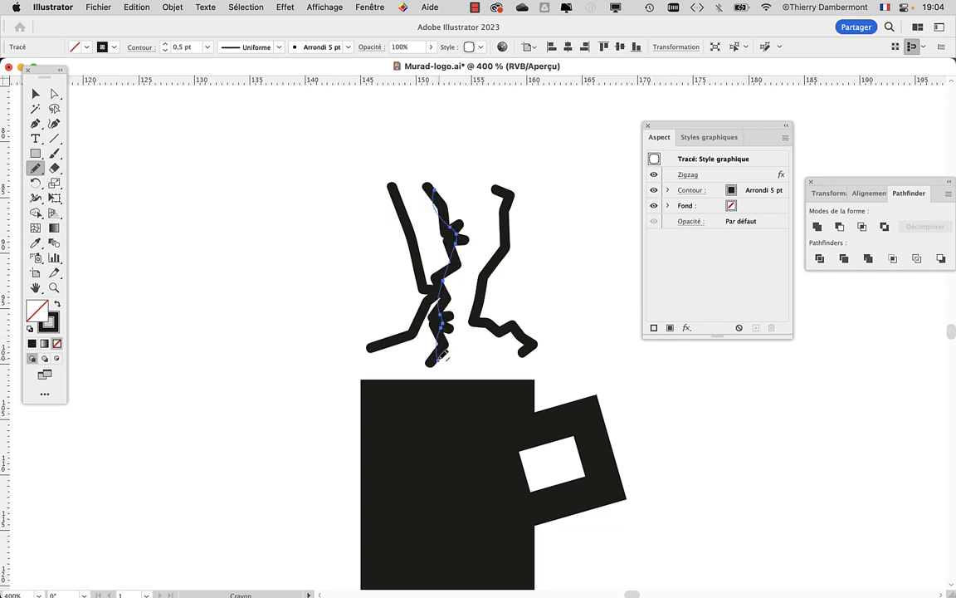
Step: Rearrange the three steam lines, with the pencil-redrawn one on the left, the former right one in the middle and the original left one on the right
{"action": "left_click", "coordinate": [480, 300], "text": "super"}
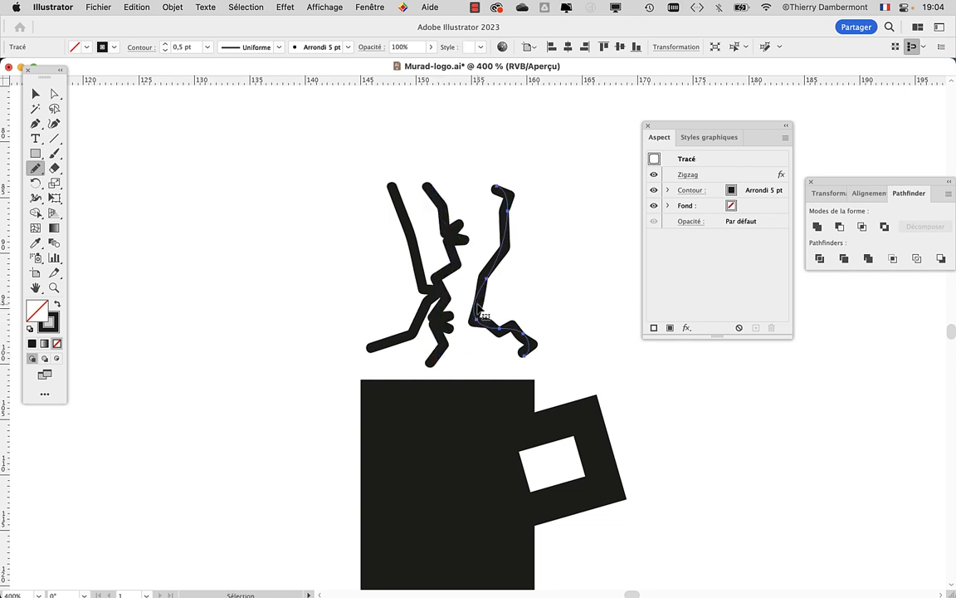
{"action": "left_click_drag", "start_coordinate": [478, 302], "coordinate": [502, 301]}
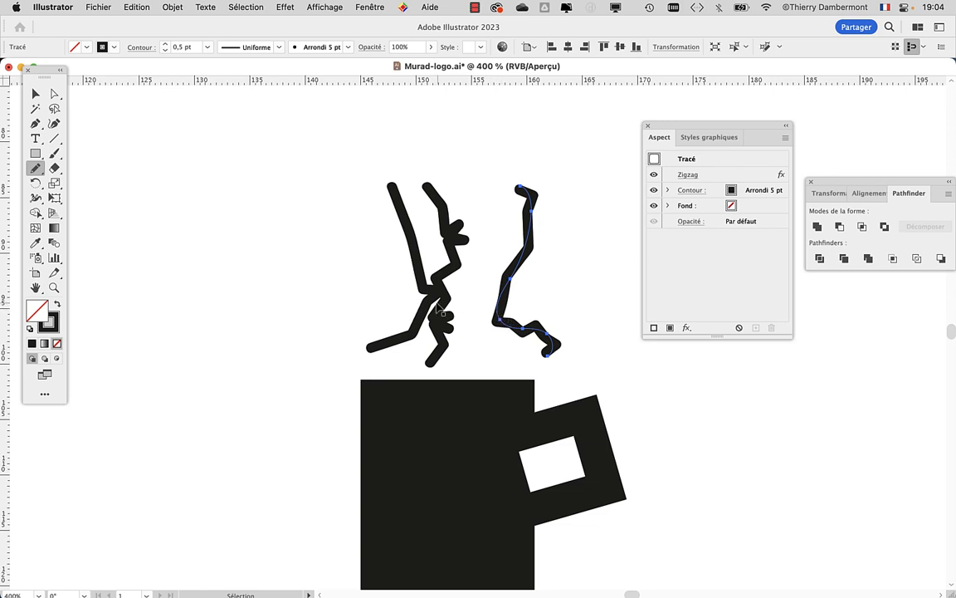
{"action": "left_click_drag", "start_coordinate": [434, 303], "coordinate": [420, 305]}
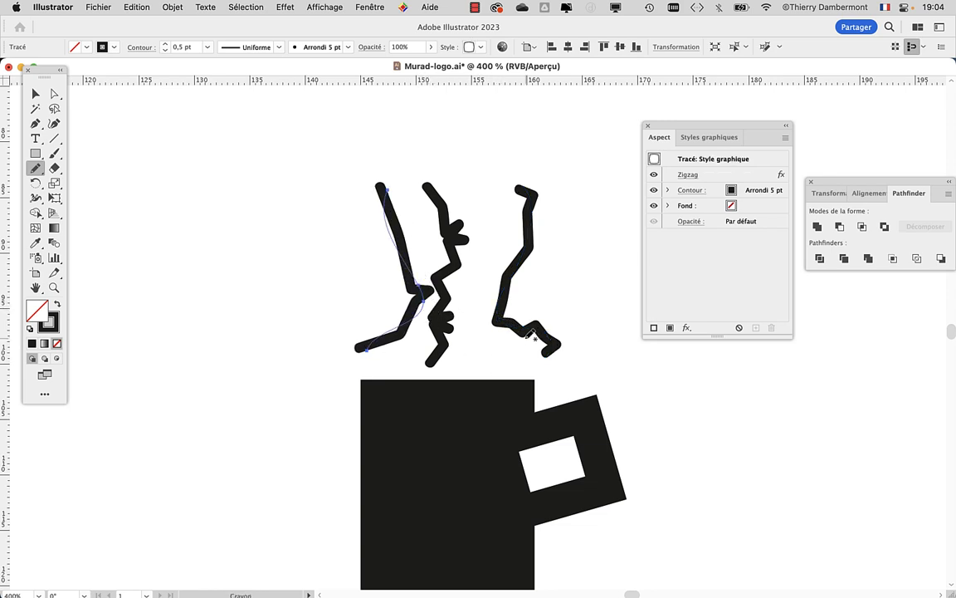
{"action": "left_click_drag", "start_coordinate": [523, 335], "coordinate": [481, 337]}
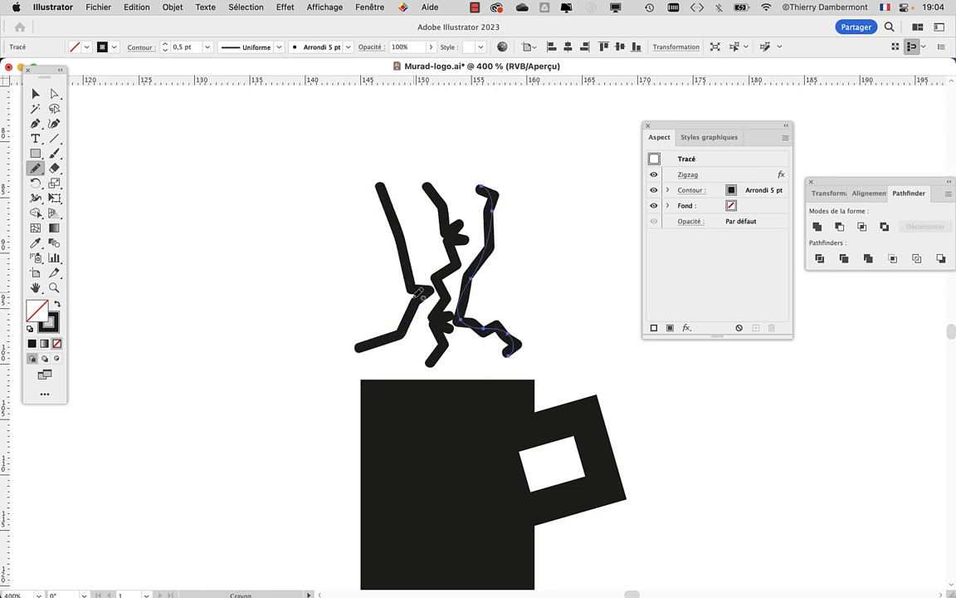
{"action": "left_click_drag", "start_coordinate": [417, 308], "coordinate": [531, 320]}
{"action": "left_click_drag", "start_coordinate": [451, 317], "coordinate": [404, 318]}
{"action": "left_click", "coordinate": [463, 313]}
{"action": "left_click_drag", "start_coordinate": [462, 313], "coordinate": [414, 322]}
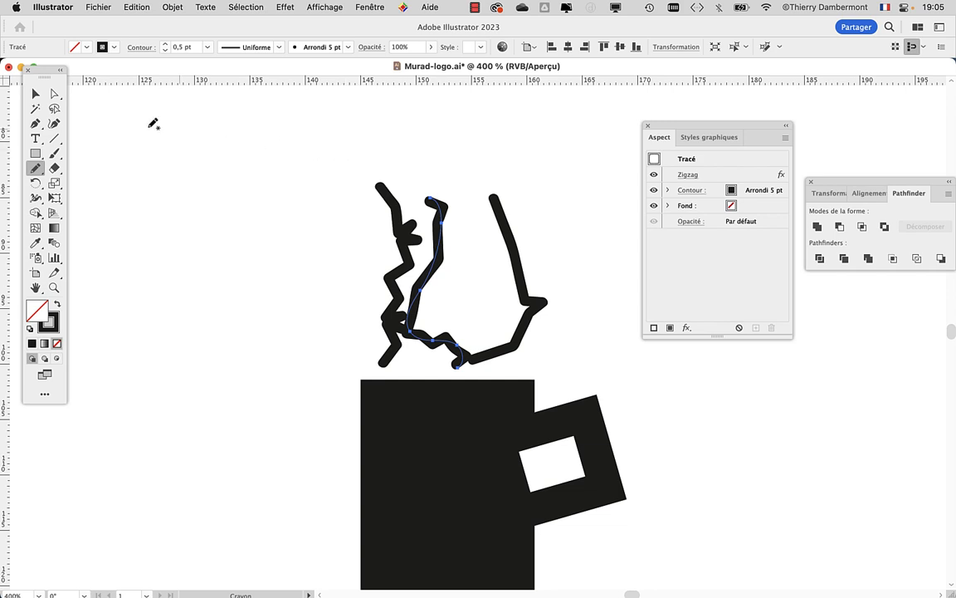
Step: Move the pencil-redrawn steam line slightly left, away from the middle steam line
{"action": "left_click", "coordinate": [36, 93]}
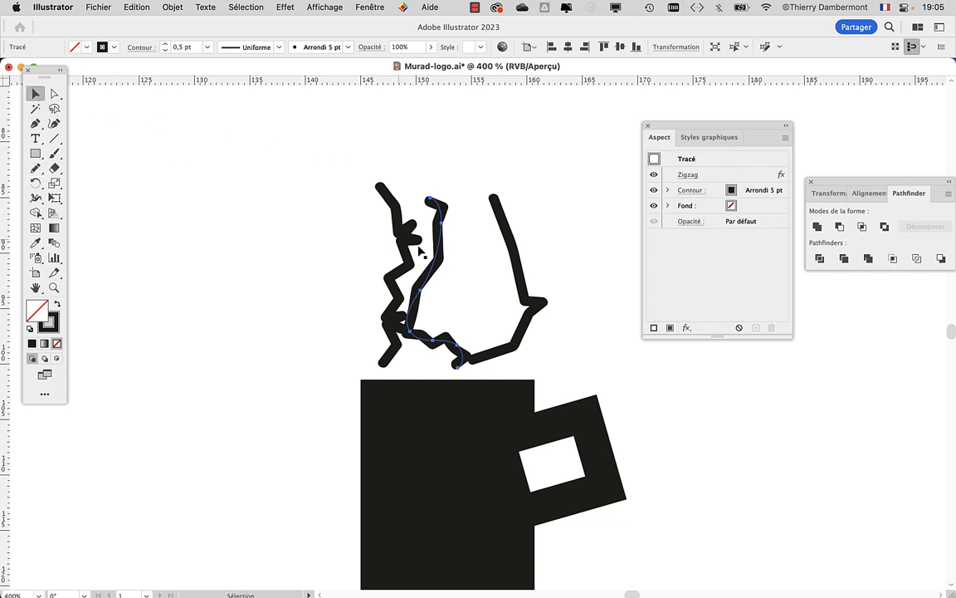
{"action": "left_click_drag", "start_coordinate": [366, 180], "coordinate": [487, 313]}
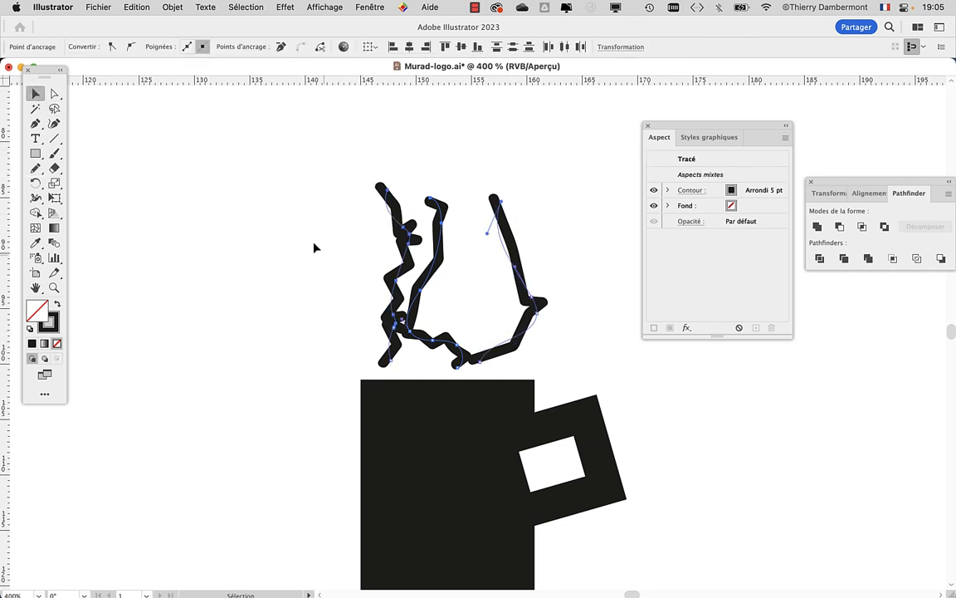
{"action": "left_click", "coordinate": [409, 244]}
{"action": "left_click_drag", "start_coordinate": [409, 243], "coordinate": [388, 249]}
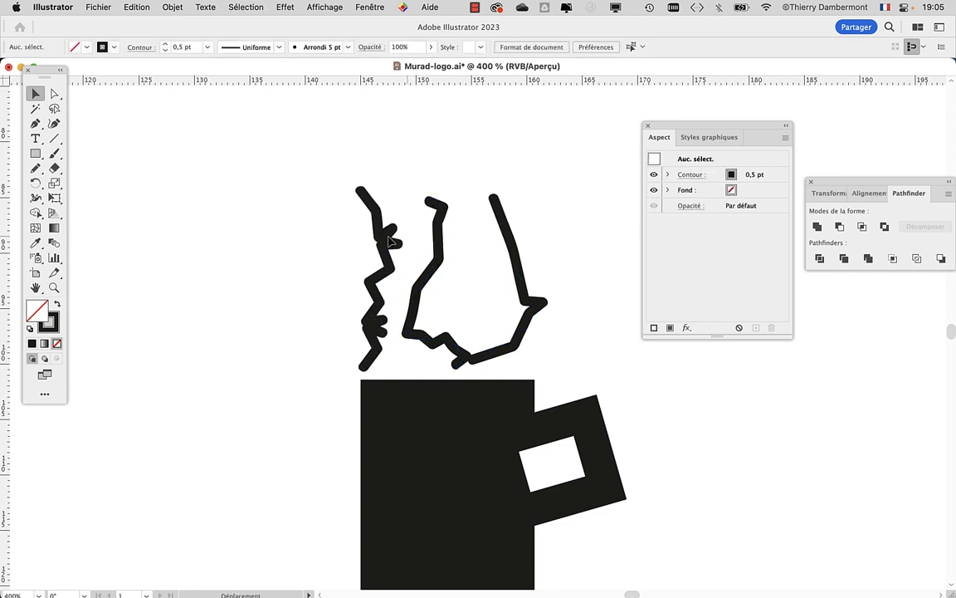
Step: Rotate the pencil-redrawn steam line counter-clockwise with Free Transform so that its upper end leans left
{"action": "key", "text": "super+t"}
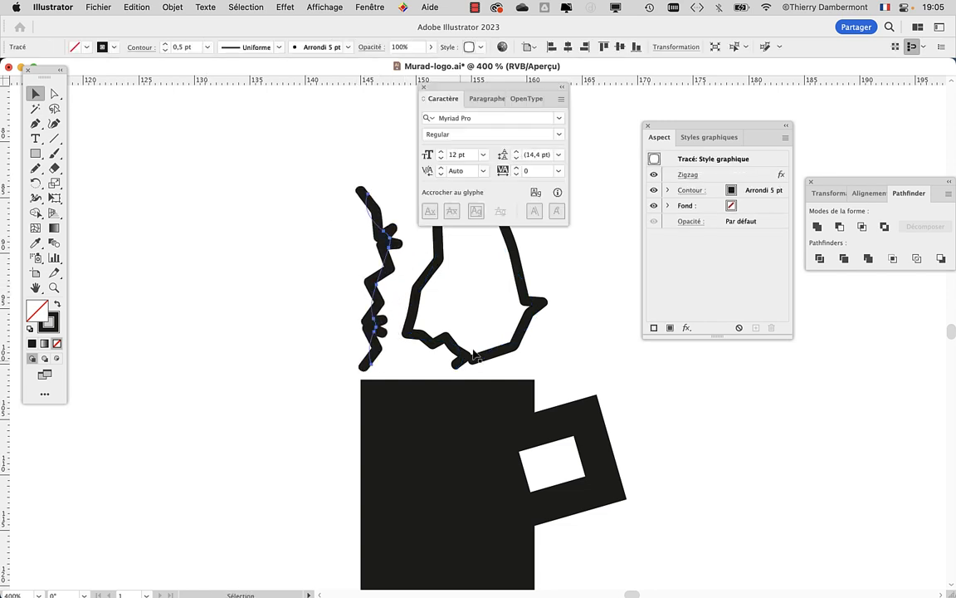
{"action": "left_click", "coordinate": [423, 86]}
{"action": "left_click", "coordinate": [53, 198]}
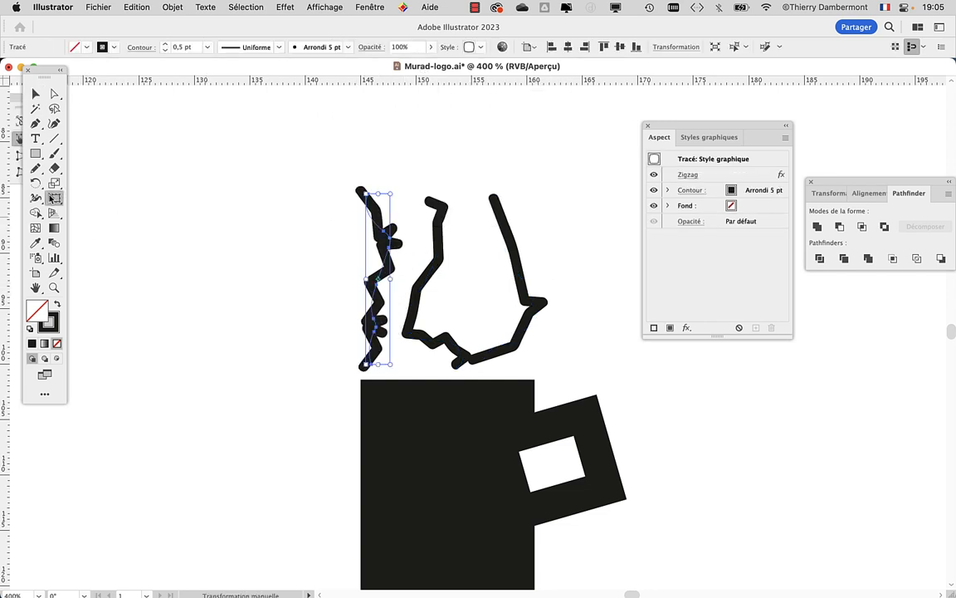
{"action": "left_click_drag", "start_coordinate": [433, 370], "coordinate": [469, 332]}
{"action": "key", "text": "v"}
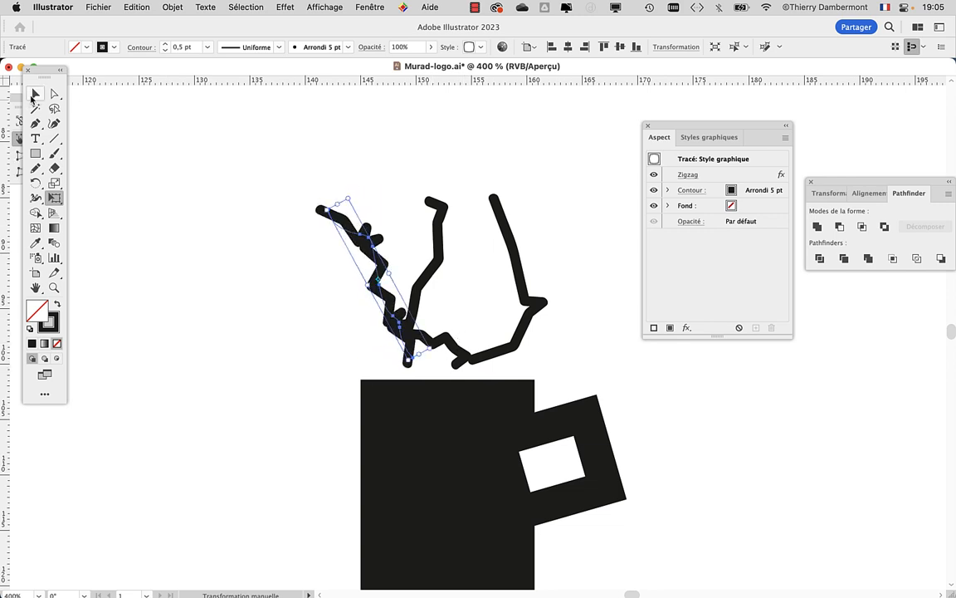
Step: Delete the middle and right steam lines, keeping only the pencil-redrawn one
{"action": "left_click_drag", "start_coordinate": [434, 262], "coordinate": [442, 258]}
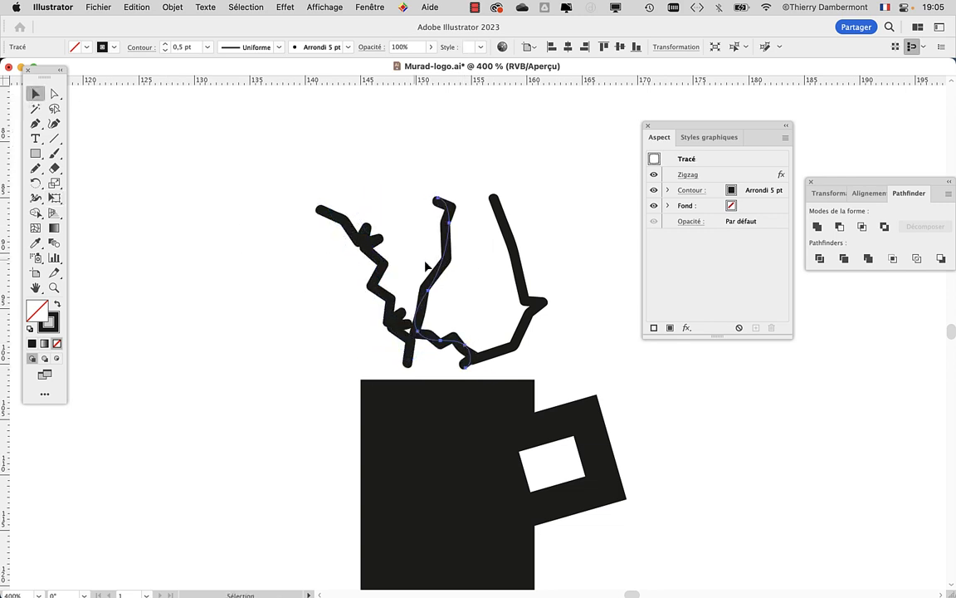
{"action": "key", "text": "Delete"}
{"action": "left_click", "coordinate": [523, 281]}
{"action": "key", "text": "Delete"}
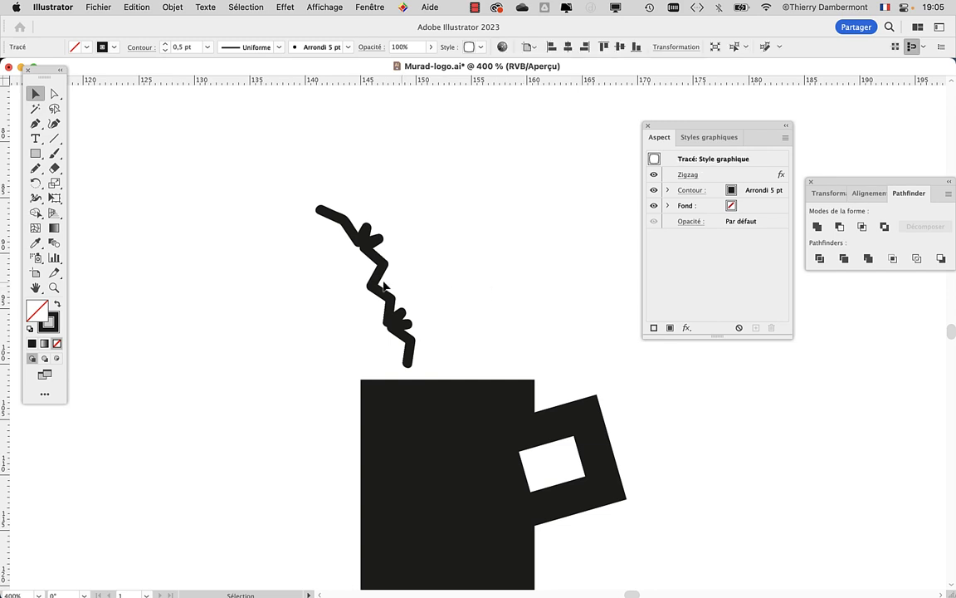
Step: Duplicate the remaining steam line, rotate the copy upside down so it leans right, and place it above the mug's right side
{"action": "left_click_drag", "start_coordinate": [386, 292], "coordinate": [430, 296], "text": "alt"}
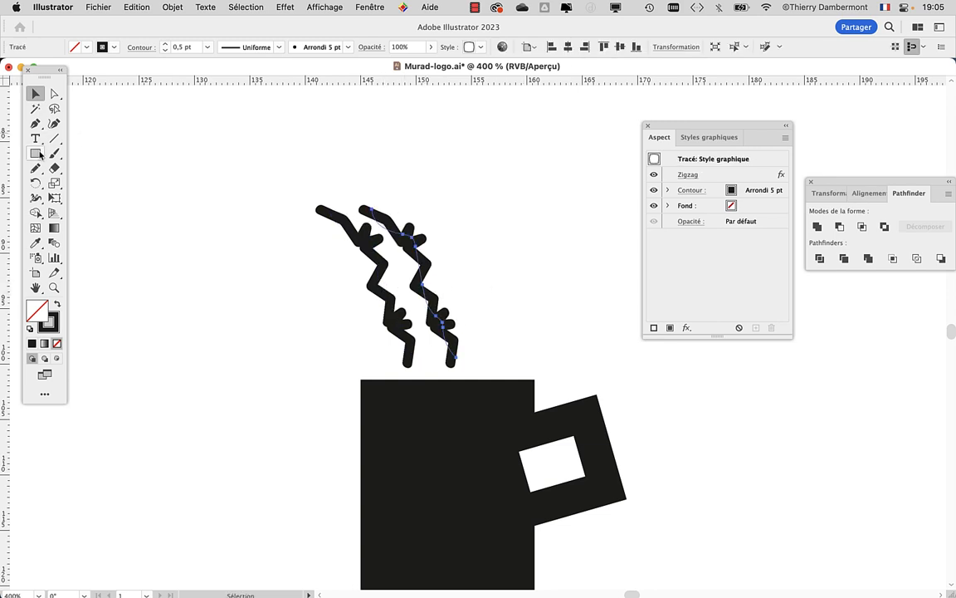
{"action": "left_click", "coordinate": [53, 198]}
{"action": "left_click_drag", "start_coordinate": [472, 363], "coordinate": [463, 137]}
{"action": "left_click_drag", "start_coordinate": [435, 261], "coordinate": [533, 264]}
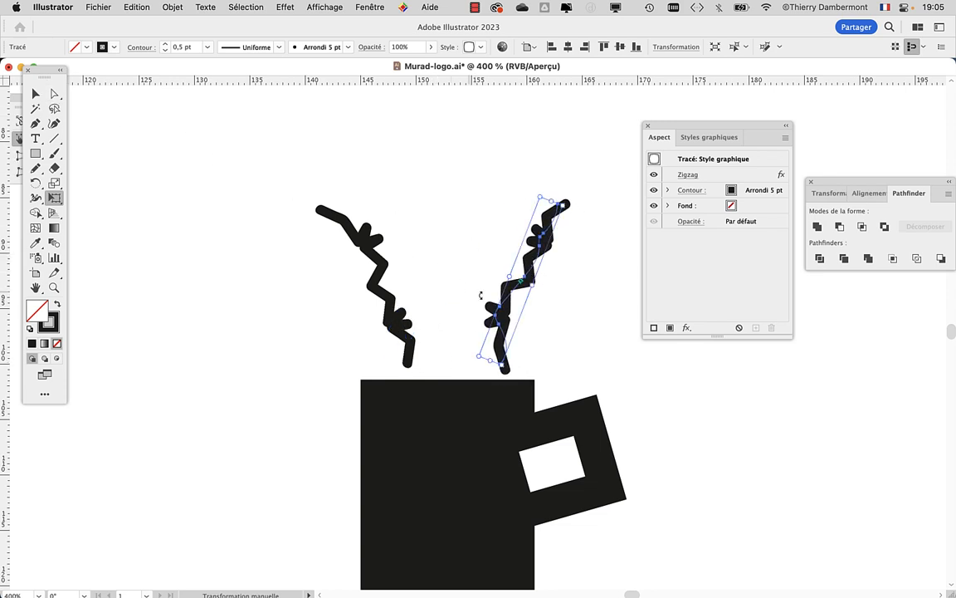
{"action": "left_click_drag", "start_coordinate": [605, 207], "coordinate": [611, 254]}
{"action": "key", "text": "v"}
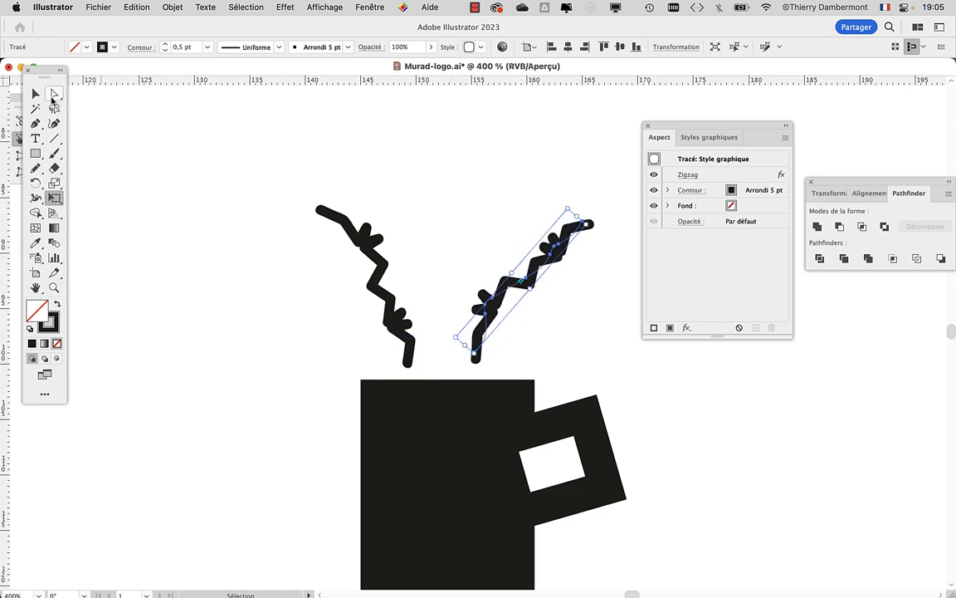
Step: Duplicate the right-leaning steam line into the gap between the two lines, close to the left one's lower end
{"action": "left_click_drag", "start_coordinate": [502, 291], "coordinate": [455, 296]}
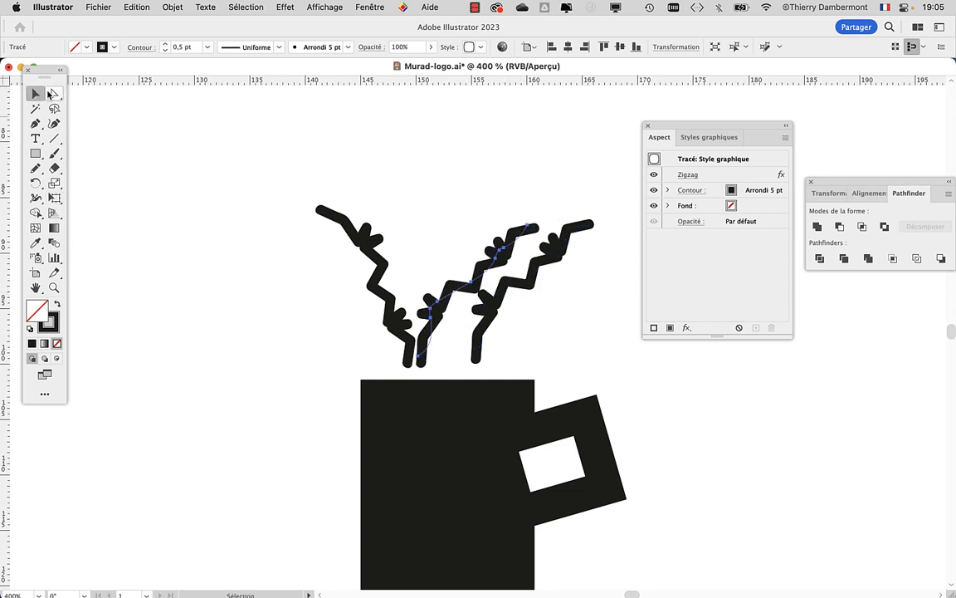
{"action": "left_click", "coordinate": [168, 150]}
{"action": "scroll", "coordinate": [410, 270], "scroll_direction": "down", "scroll_amount": 2}
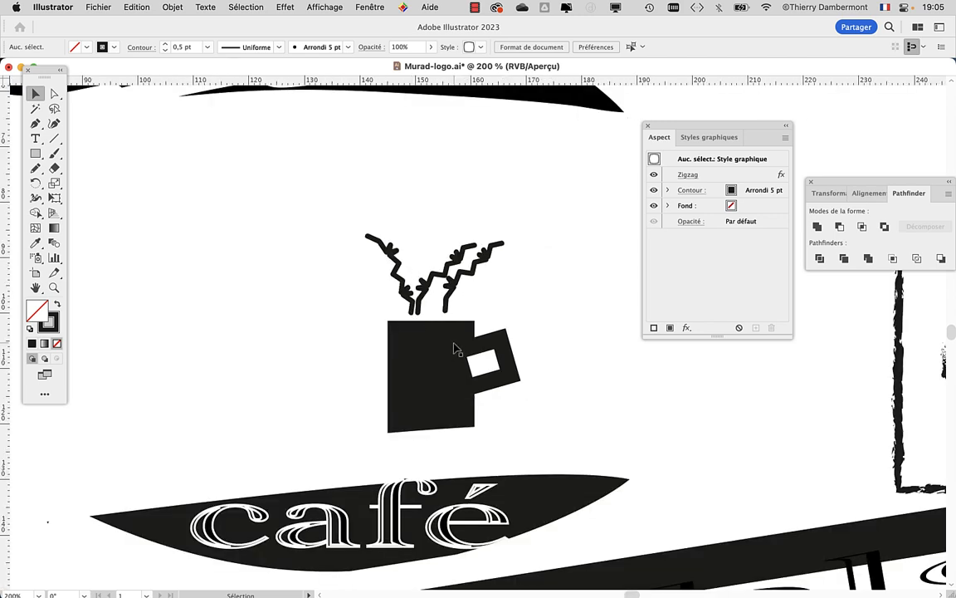
Step: Close the Appearance and Pathfinder panels to clear the view of the drawing
{"action": "scroll", "coordinate": [454, 348], "scroll_direction": "down", "scroll_amount": 5}
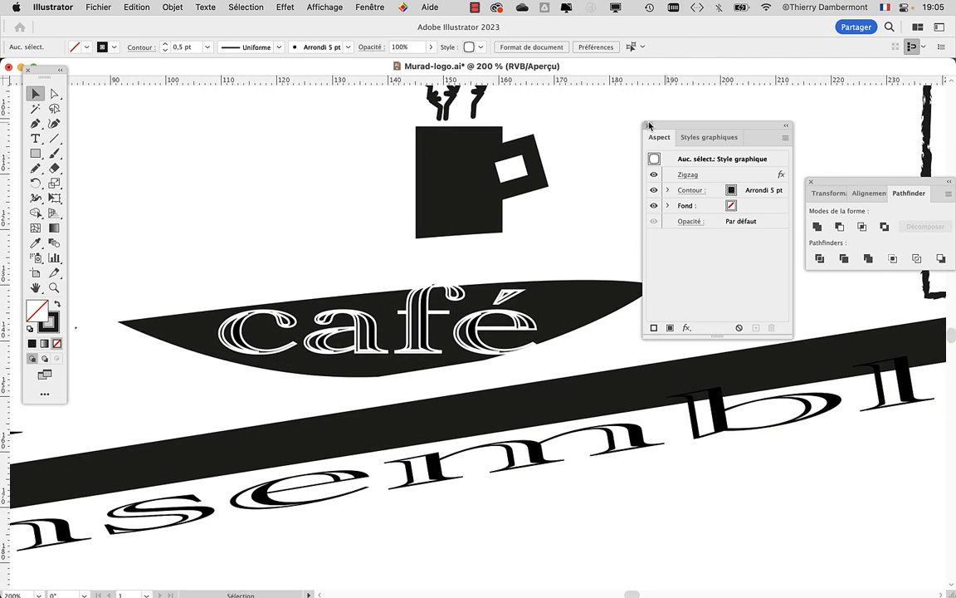
{"action": "left_click", "coordinate": [647, 126]}
{"action": "left_click", "coordinate": [811, 182]}
Step: Stretch the "café" text upward with Free Transform, to a font size of about 89 pt
{"action": "scroll", "coordinate": [336, 322], "scroll_direction": "up", "scroll_amount": 1}
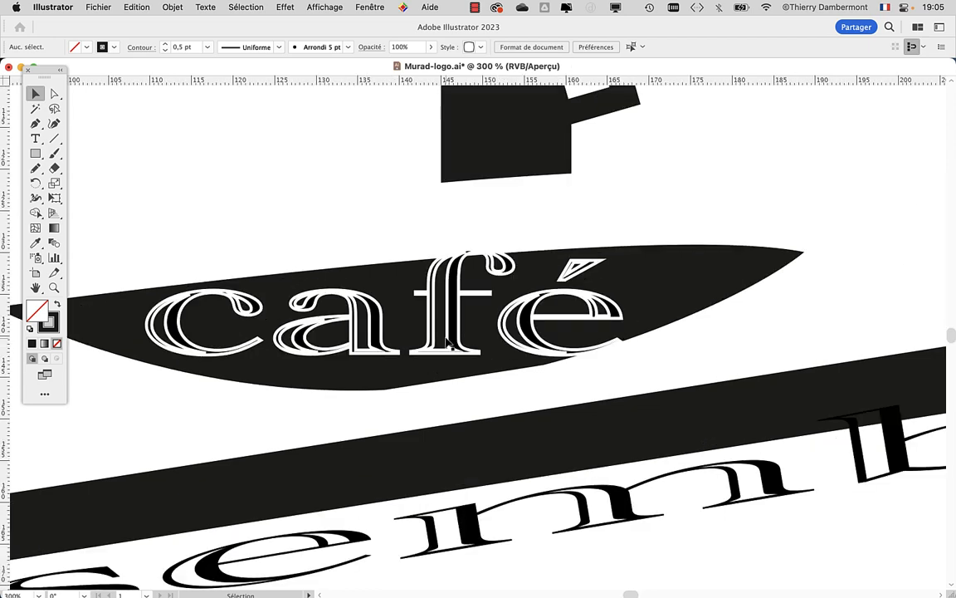
{"action": "scroll", "coordinate": [448, 345], "scroll_direction": "left", "scroll_amount": 3}
{"action": "scroll", "coordinate": [539, 237], "scroll_direction": "up", "scroll_amount": 1}
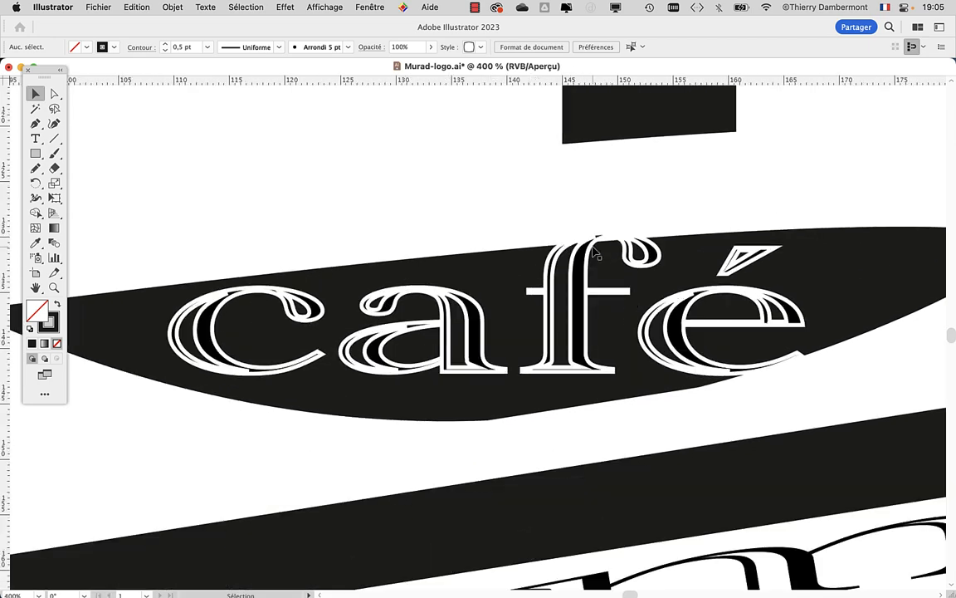
{"action": "left_click", "coordinate": [544, 245]}
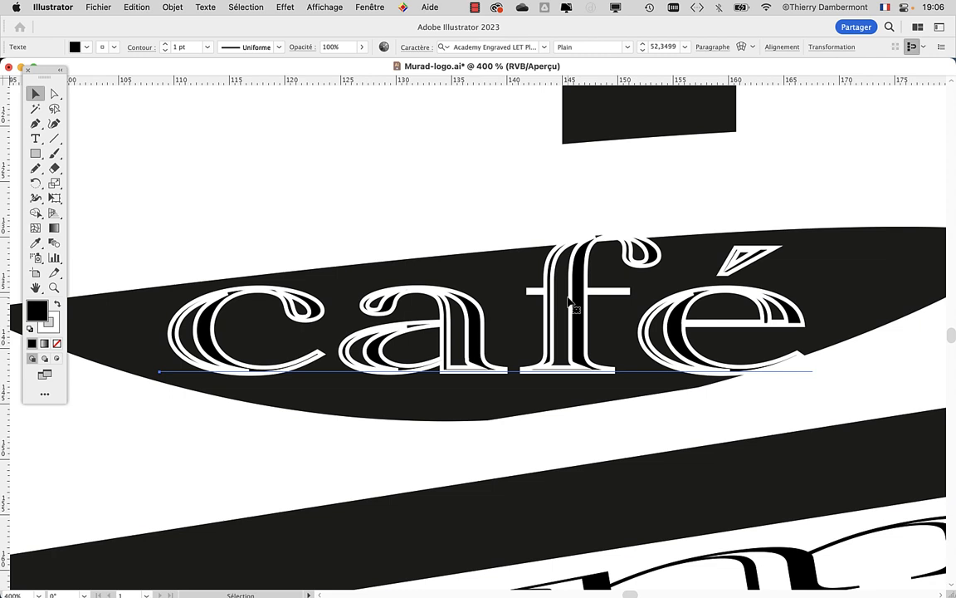
{"action": "left_click", "coordinate": [54, 197]}
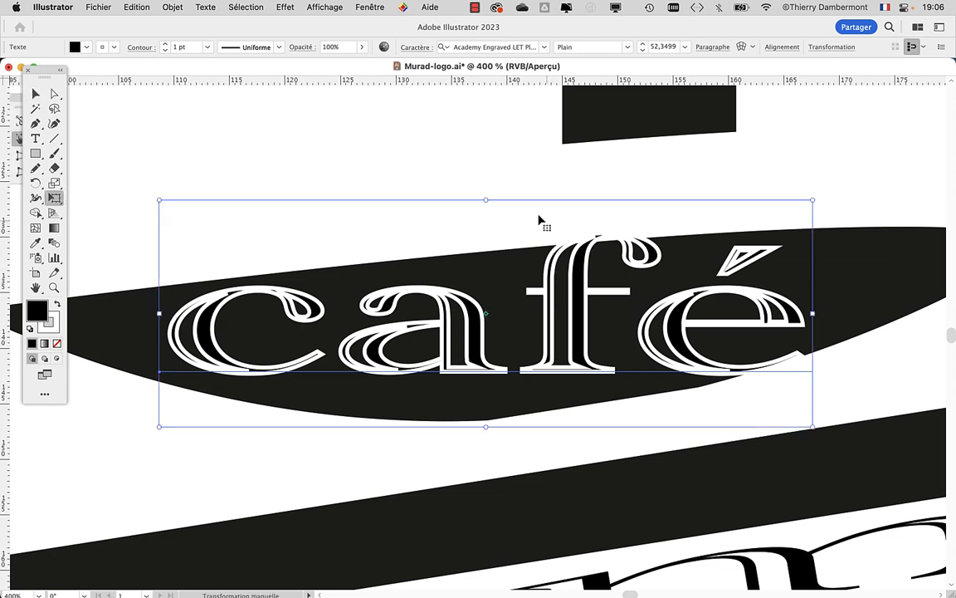
{"action": "left_click_drag", "start_coordinate": [485, 199], "coordinate": [467, 103]}
{"action": "key", "text": "super+minus"}
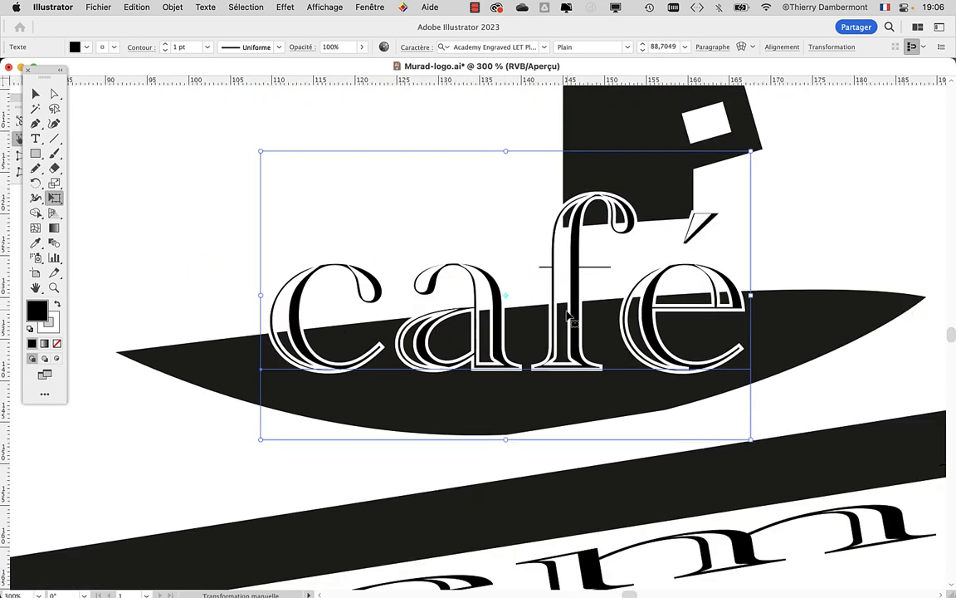
Step: Move the "café" text down onto the black lens shape and stretch it slightly taller, to about 93 pt
{"action": "left_click_drag", "start_coordinate": [557, 347], "coordinate": [557, 375]}
{"action": "mouse_move", "coordinate": [504, 179]}
{"action": "left_mouse_down"}
{"action": "mouse_move", "coordinate": [496, 126]}
{"action": "mouse_move", "coordinate": [493, 169]}
{"action": "left_mouse_up"}
{"action": "left_click", "coordinate": [35, 93]}
{"action": "left_click", "coordinate": [166, 171]}
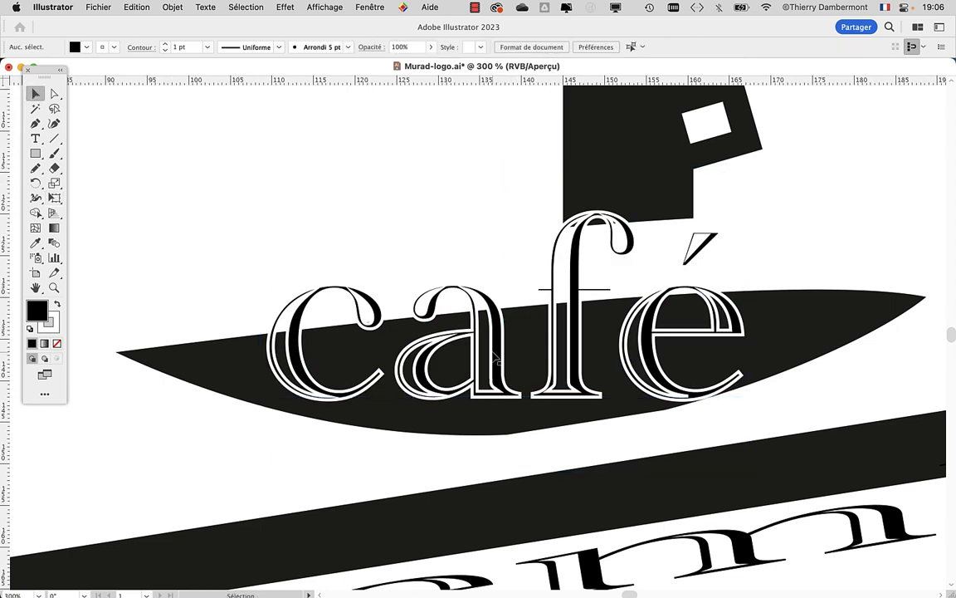
Step: Move the mug and its three steam lines to the right, clear of the "café" text and lens shape
{"action": "key", "text": "super+minus"}
{"action": "scroll", "coordinate": [578, 189], "scroll_direction": "up", "scroll_amount": 5}
{"action": "scroll", "coordinate": [579, 189], "scroll_direction": "left", "scroll_amount": 2}
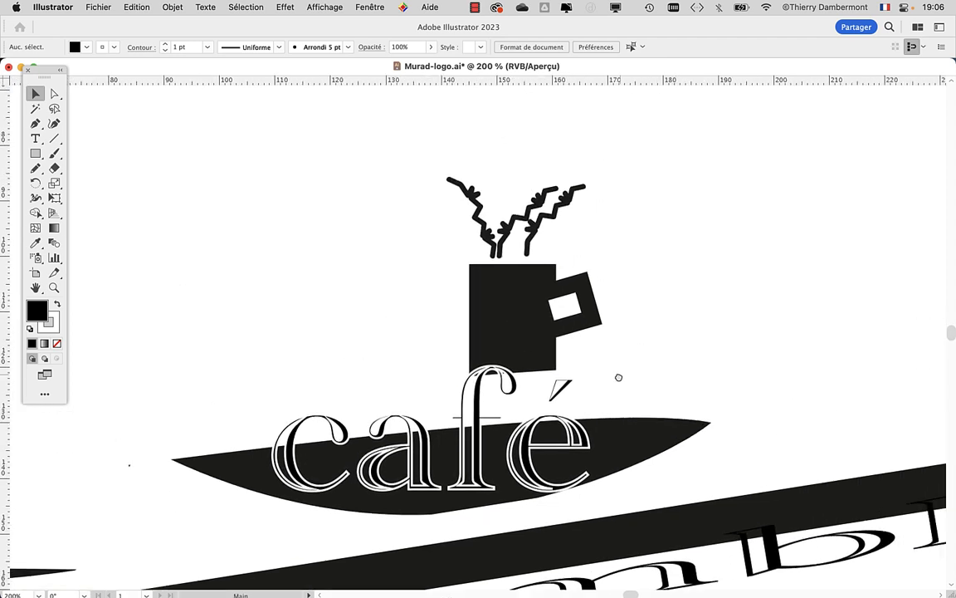
{"action": "left_click_drag", "start_coordinate": [362, 166], "coordinate": [600, 333]}
{"action": "left_click_drag", "start_coordinate": [512, 318], "coordinate": [792, 262]}
{"action": "left_click", "coordinate": [604, 241]}
Step: Move the "café" text together with its black lens shape up and to the left
{"action": "left_click_drag", "start_coordinate": [202, 326], "coordinate": [619, 474]}
{"action": "left_click_drag", "start_coordinate": [560, 472], "coordinate": [475, 343]}
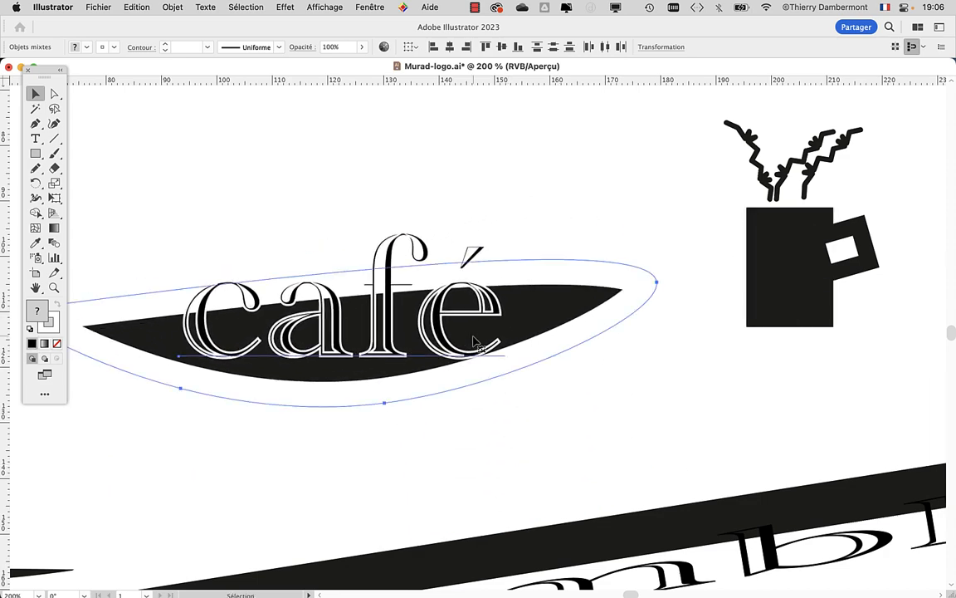
{"action": "left_click", "coordinate": [481, 459]}
Step: Shift the "café" text slightly upward on the black lens shape
{"action": "scroll", "coordinate": [403, 381], "scroll_direction": "down", "scroll_amount": 2}
{"action": "scroll", "coordinate": [376, 365], "scroll_direction": "up", "scroll_amount": 2}
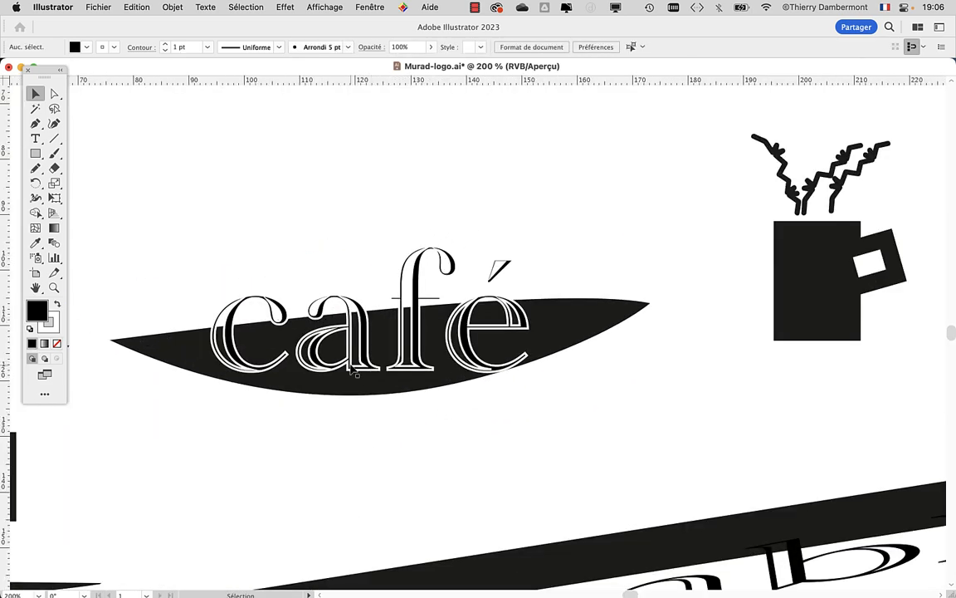
{"action": "scroll", "coordinate": [352, 372], "scroll_direction": "left", "scroll_amount": 2}
{"action": "scroll", "coordinate": [352, 371], "scroll_direction": "down", "scroll_amount": 1}
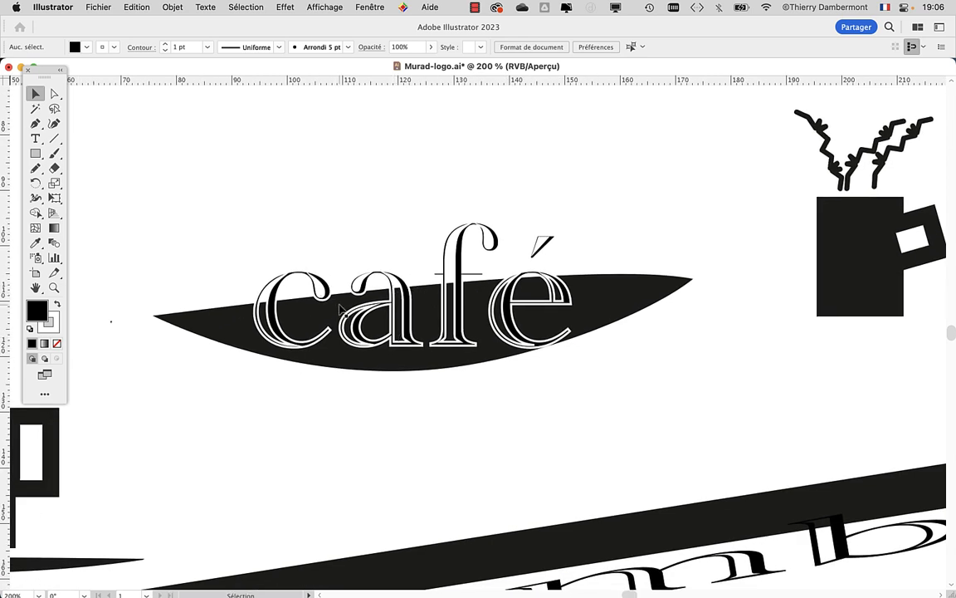
{"action": "scroll", "coordinate": [340, 308], "scroll_direction": "up", "scroll_amount": 1}
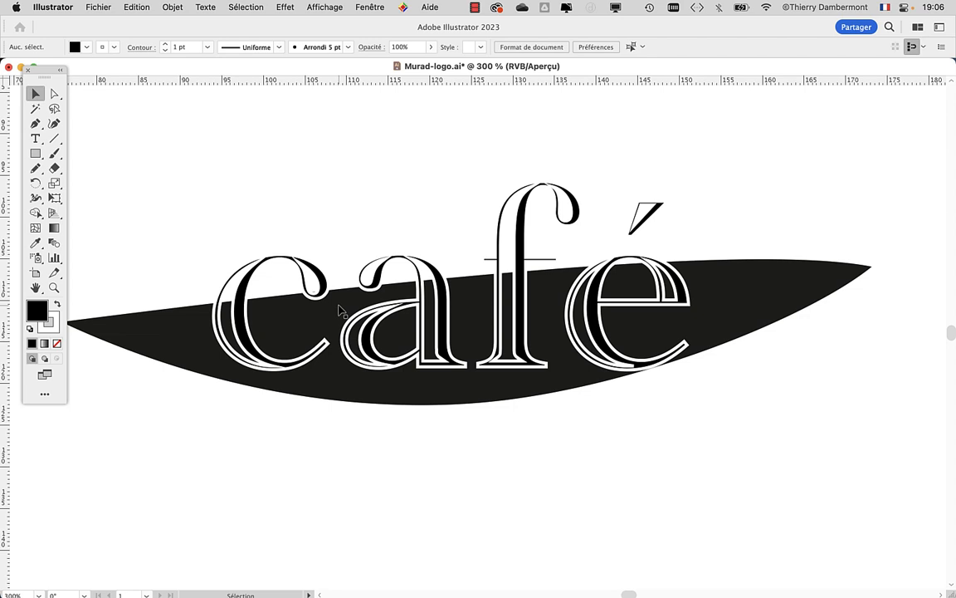
{"action": "left_click_drag", "start_coordinate": [415, 338], "coordinate": [410, 321]}
{"action": "left_click", "coordinate": [407, 319]}
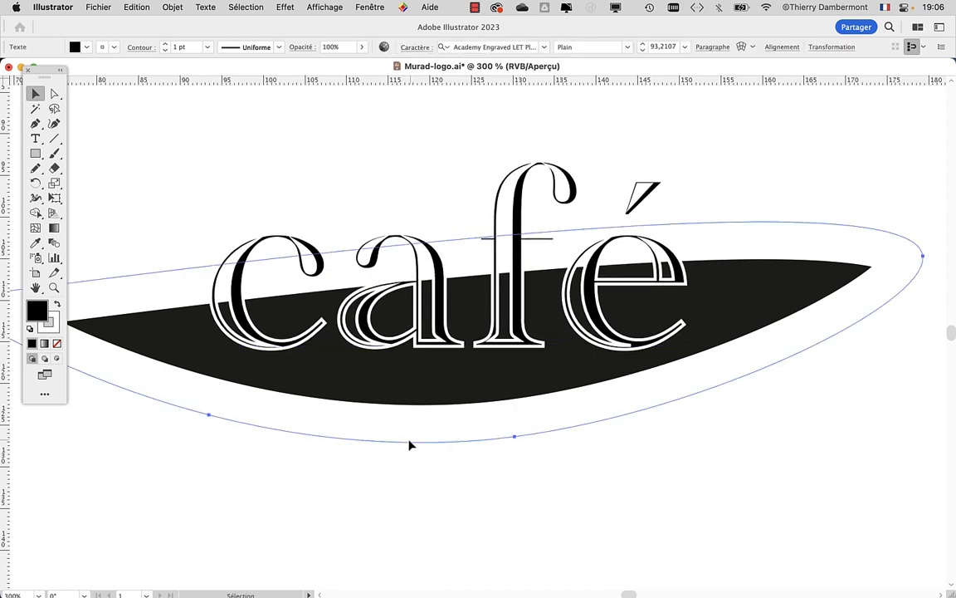
{"action": "left_click", "coordinate": [375, 496]}
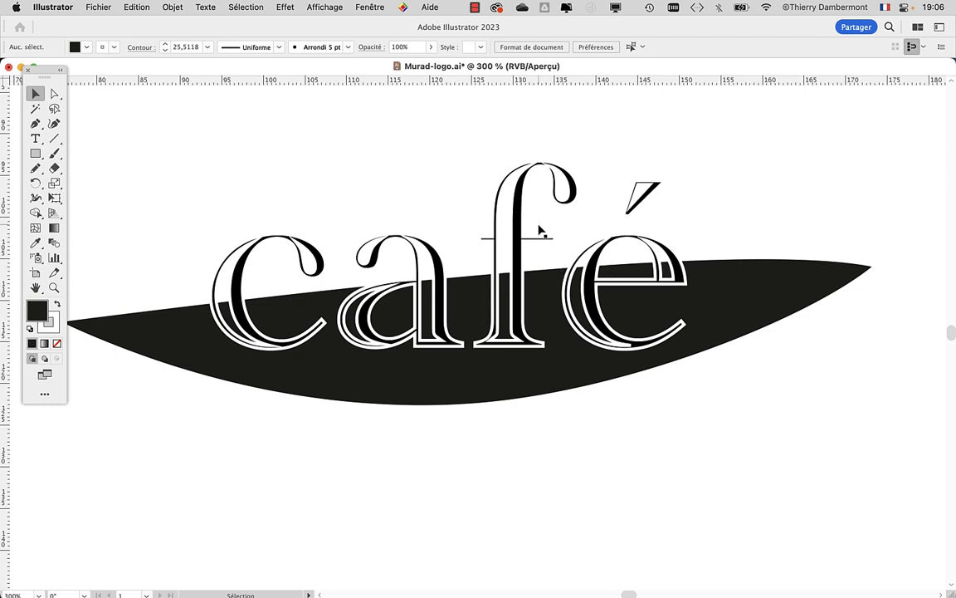
Step: Examine the letter shapes of the "café" text up close, especially the thin and thick parts of the f
{"action": "key", "text": "super+minus"}
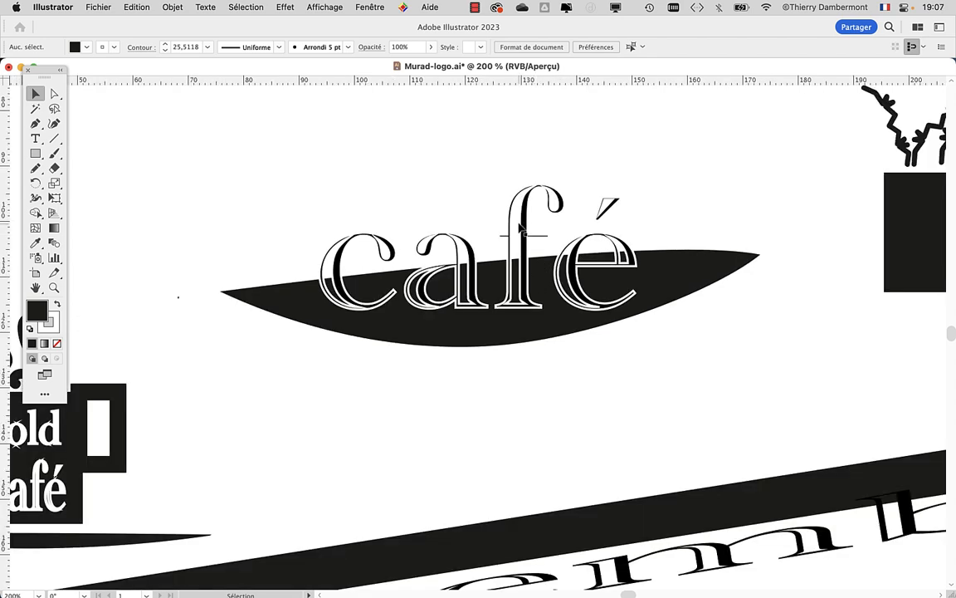
{"action": "key", "text": "super+plus"}
{"action": "key", "text": "super+plus"}
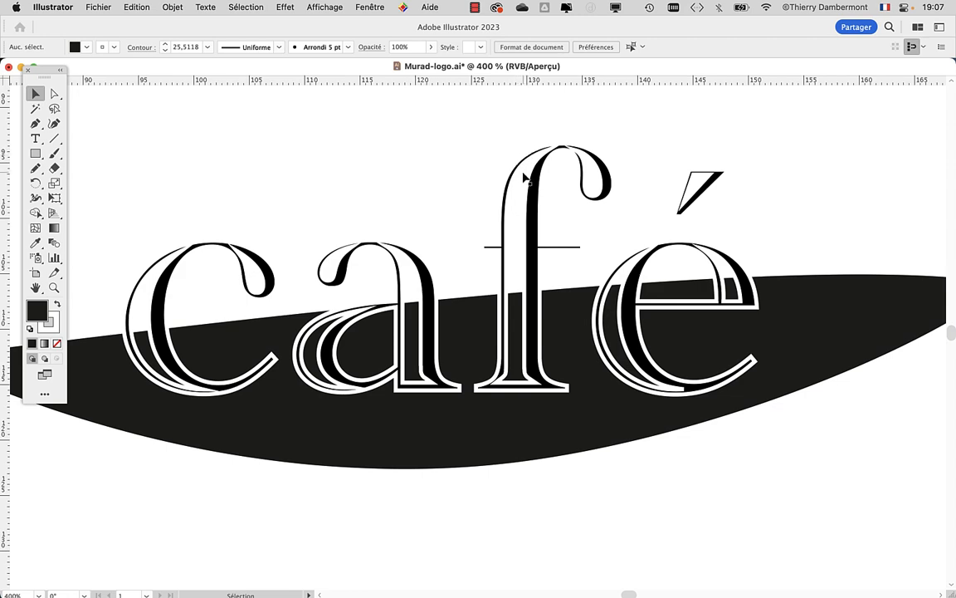
{"action": "scroll", "coordinate": [527, 195], "scroll_direction": "left", "scroll_amount": 3}
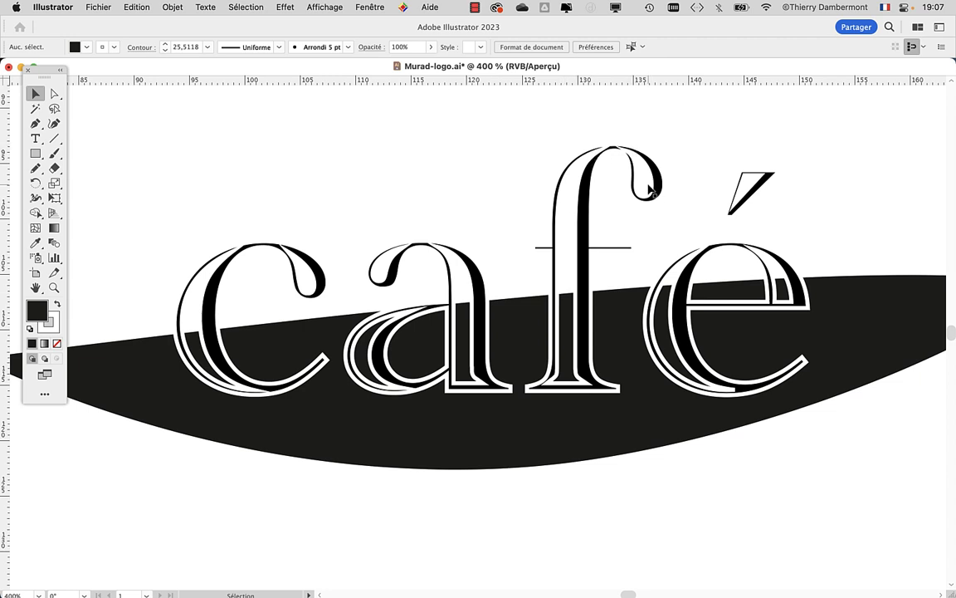
{"action": "left_click", "coordinate": [590, 238]}
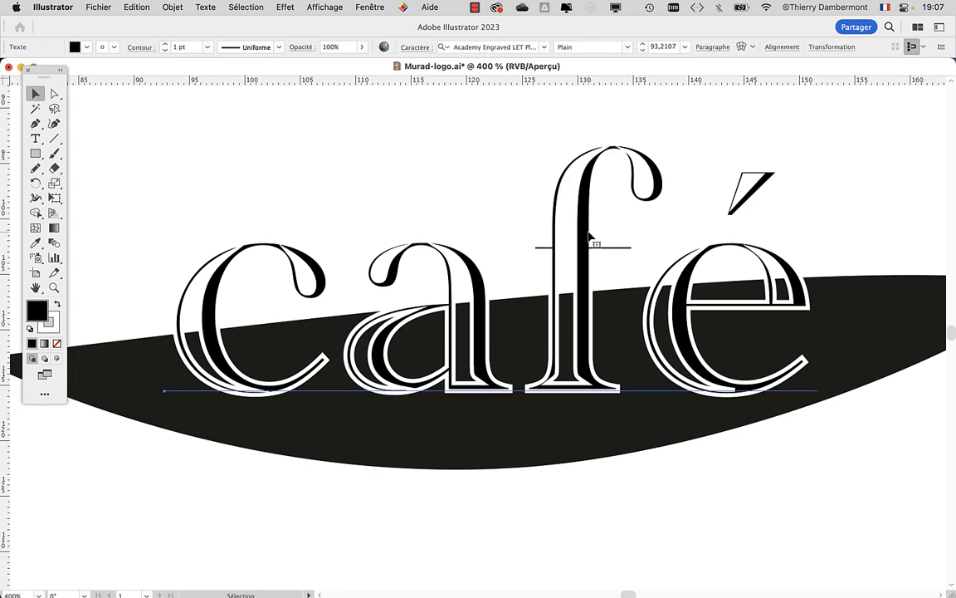
Step: Move the sun and the black curved shapes from the upper part of the artboard off to its left
{"action": "scroll", "coordinate": [550, 235], "scroll_direction": "down", "scroll_amount": 3}
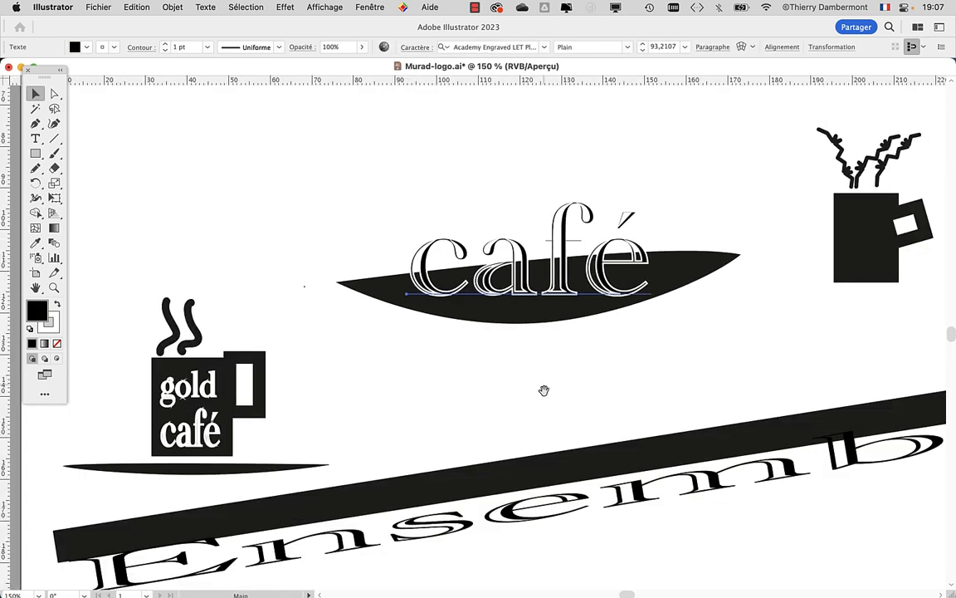
{"action": "scroll", "coordinate": [598, 399], "scroll_direction": "up", "scroll_amount": 3}
{"action": "scroll", "coordinate": [655, 441], "scroll_direction": "down", "scroll_amount": 2}
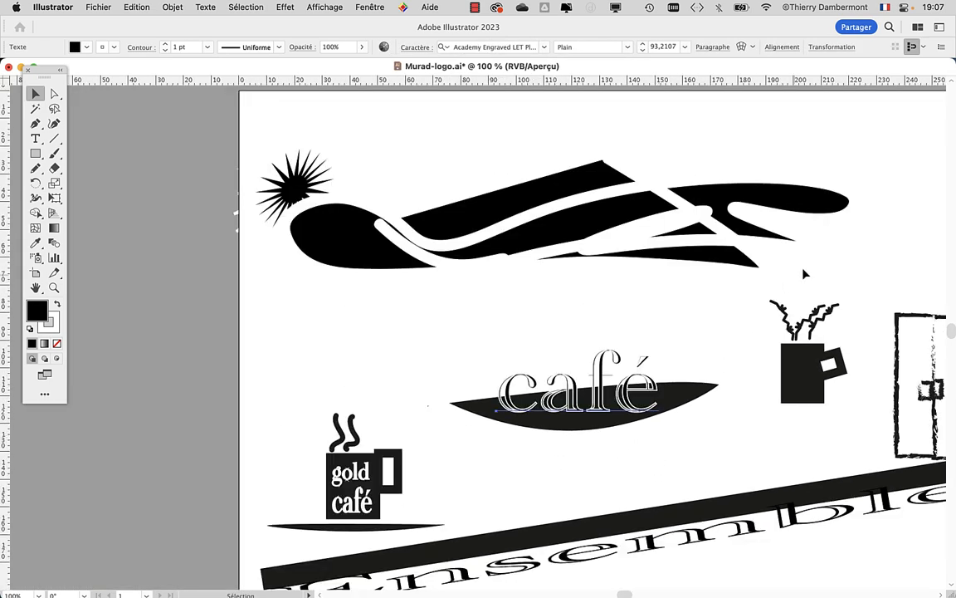
{"action": "left_click_drag", "start_coordinate": [807, 223], "coordinate": [237, 145]}
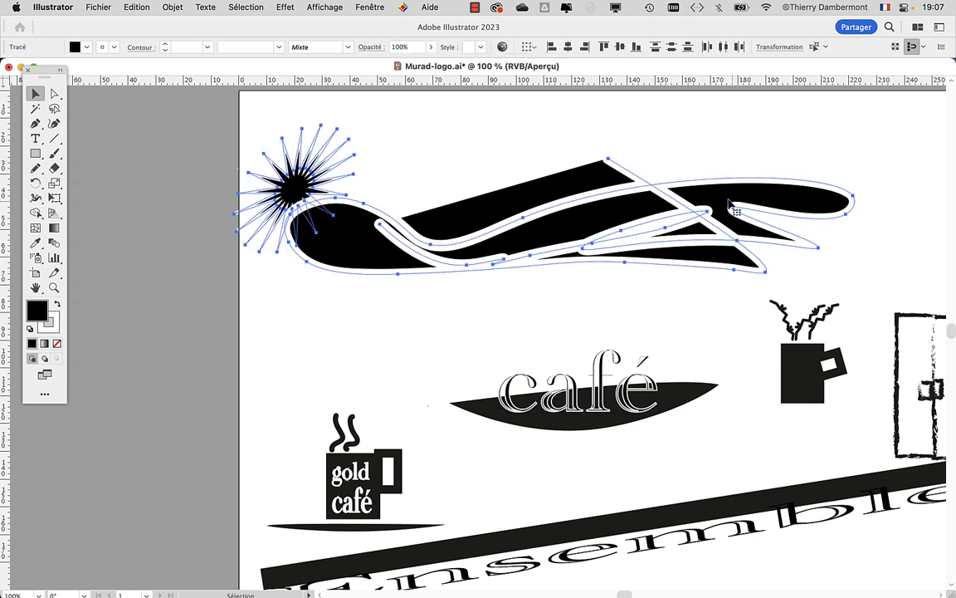
{"action": "left_click_drag", "start_coordinate": [707, 186], "coordinate": [155, 213]}
Step: Duplicate the "café" text with its black lens shape into the freed upper area of the artboard
{"action": "left_click_drag", "start_coordinate": [463, 307], "coordinate": [699, 457]}
{"action": "left_click_drag", "start_coordinate": [590, 396], "coordinate": [528, 209], "text": "alt"}
{"action": "key", "text": "super+plus"}
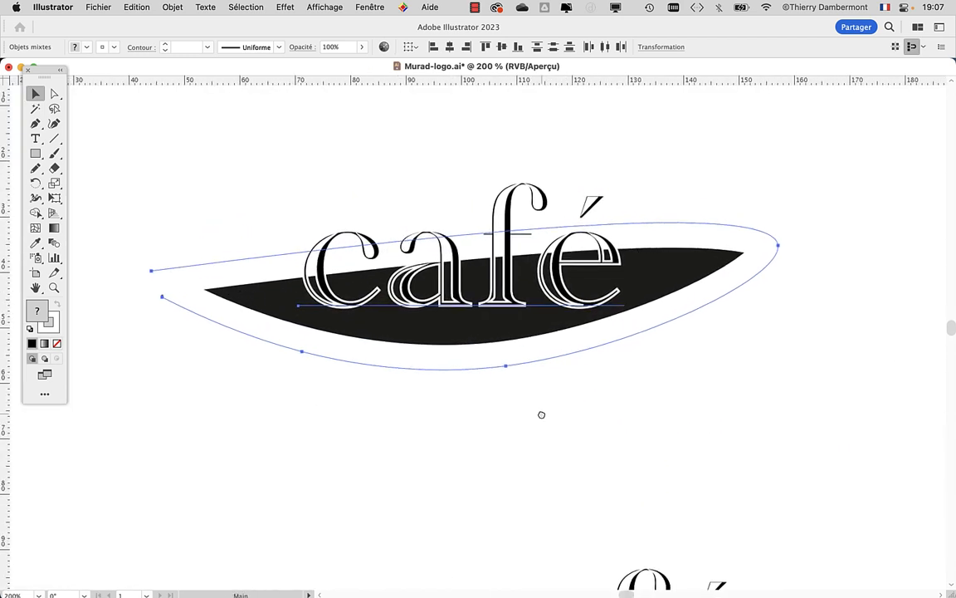
Step: Convert the duplicated "café" text on the upper lens shape to vector outlines
{"action": "left_click", "coordinate": [459, 320]}
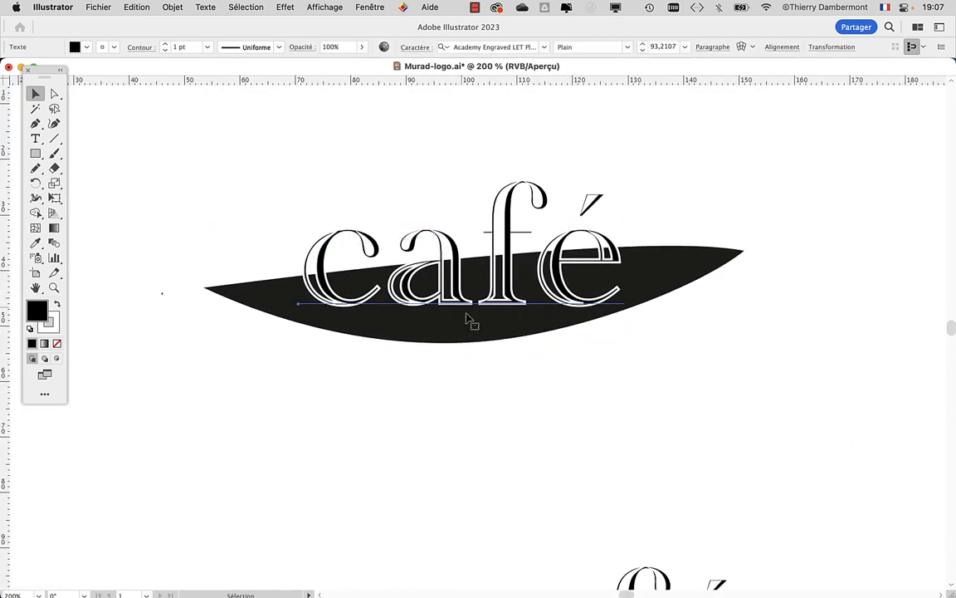
{"action": "key", "text": "super+plus"}
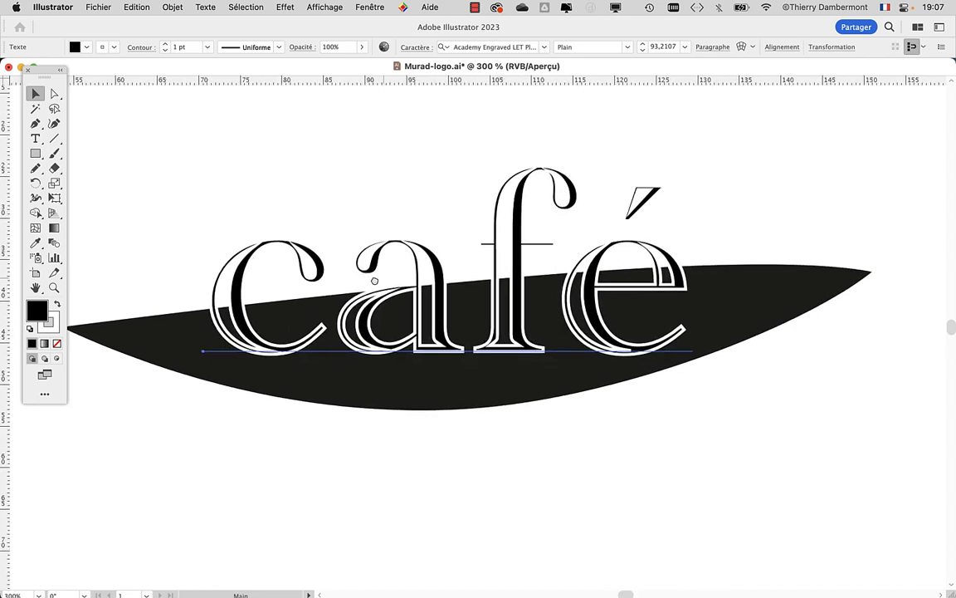
{"action": "left_click_drag", "start_coordinate": [374, 281], "coordinate": [356, 283]}
{"action": "left_click", "coordinate": [285, 7]}
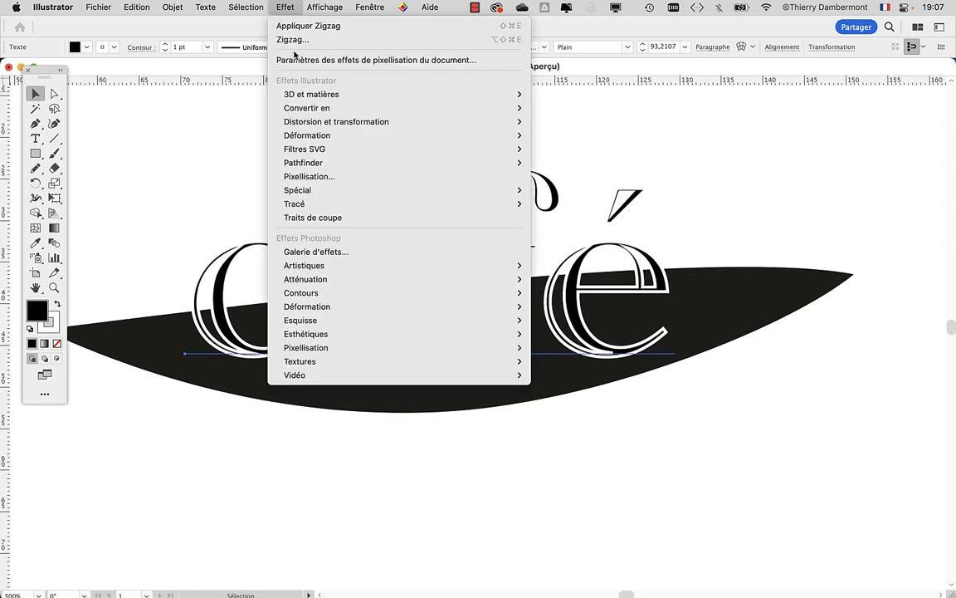
{"action": "mouse_move", "coordinate": [316, 123]}
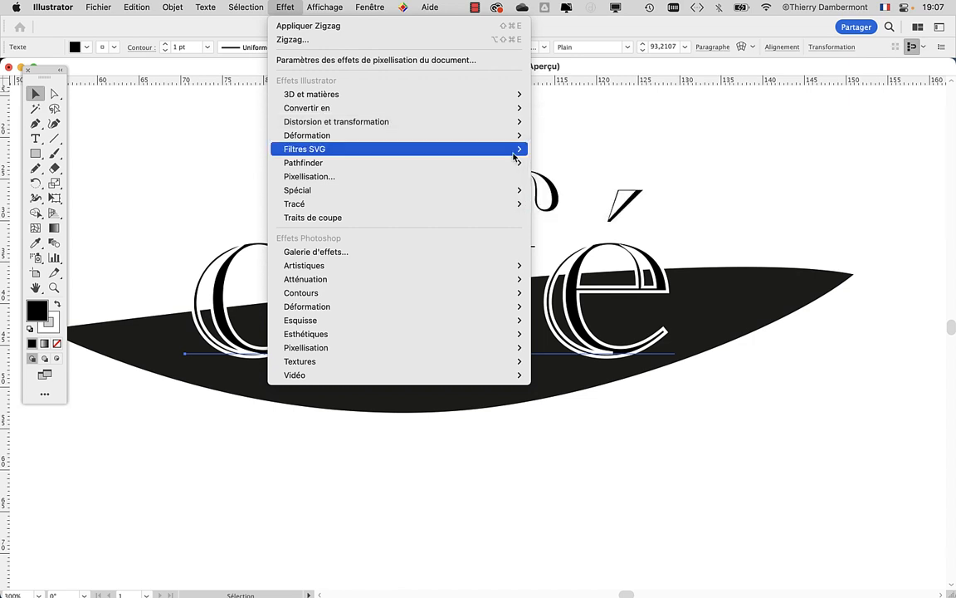
{"action": "left_click", "coordinate": [704, 127]}
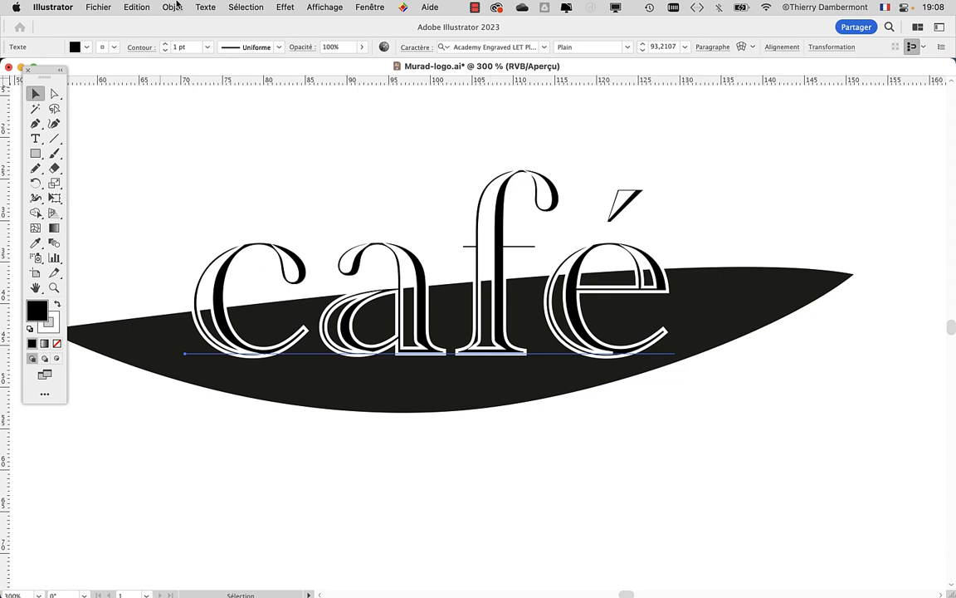
{"action": "left_click", "coordinate": [205, 6]}
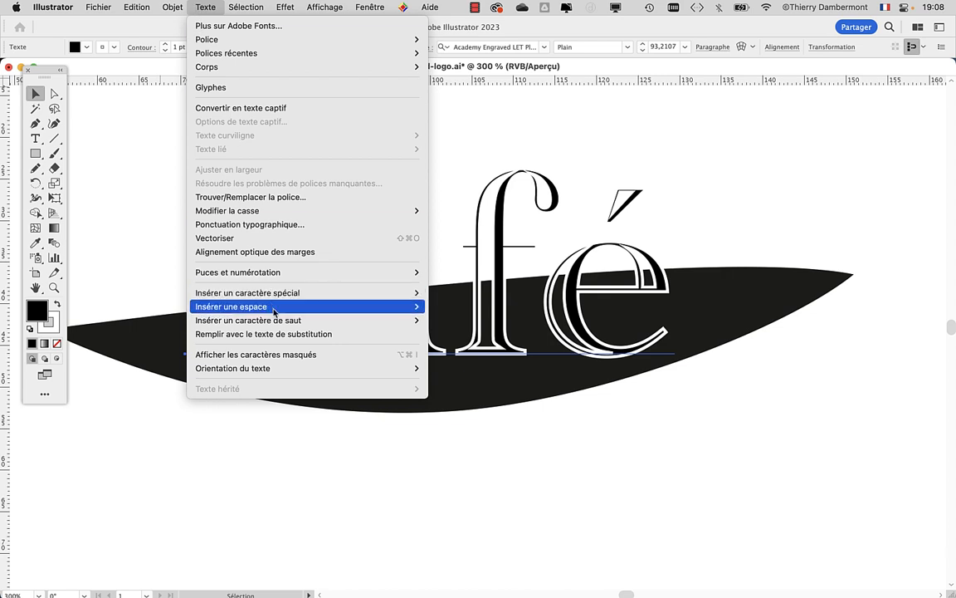
{"action": "left_click", "coordinate": [265, 237]}
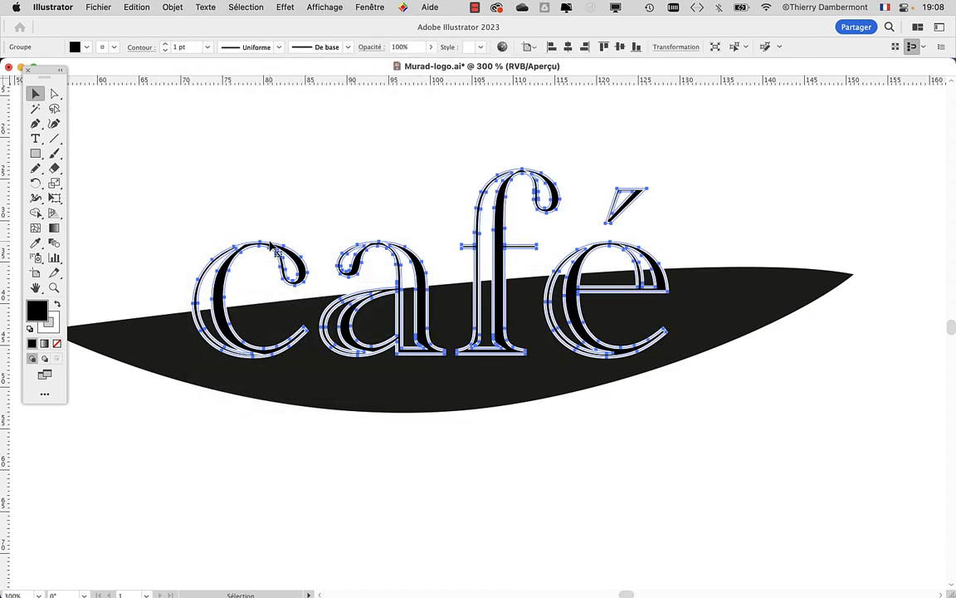
Step: Open the full Simplify options for the outlined lettering and try 80% curve simplification with a 180° corner angle threshold
{"action": "left_click", "coordinate": [171, 7]}
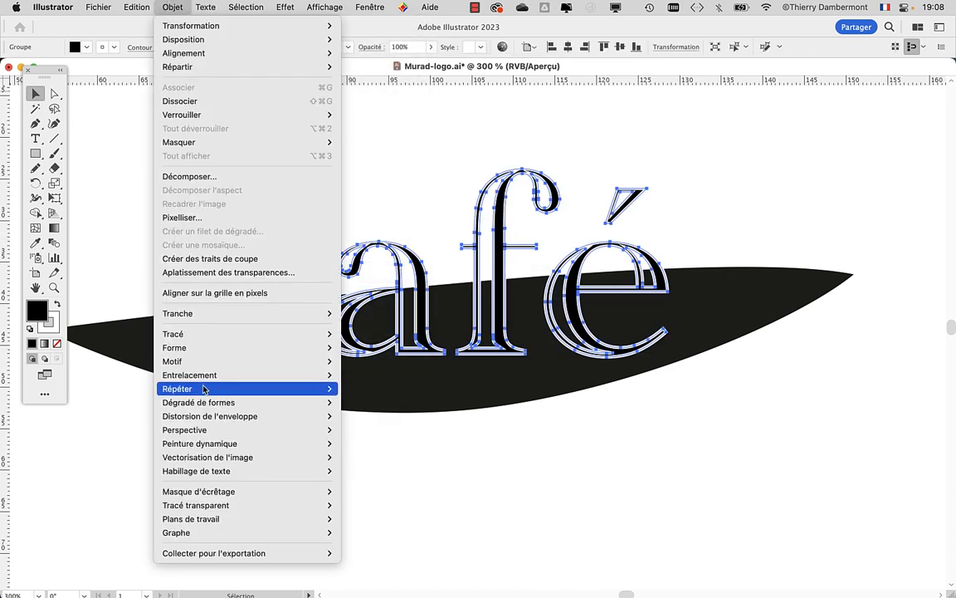
{"action": "mouse_move", "coordinate": [197, 336]}
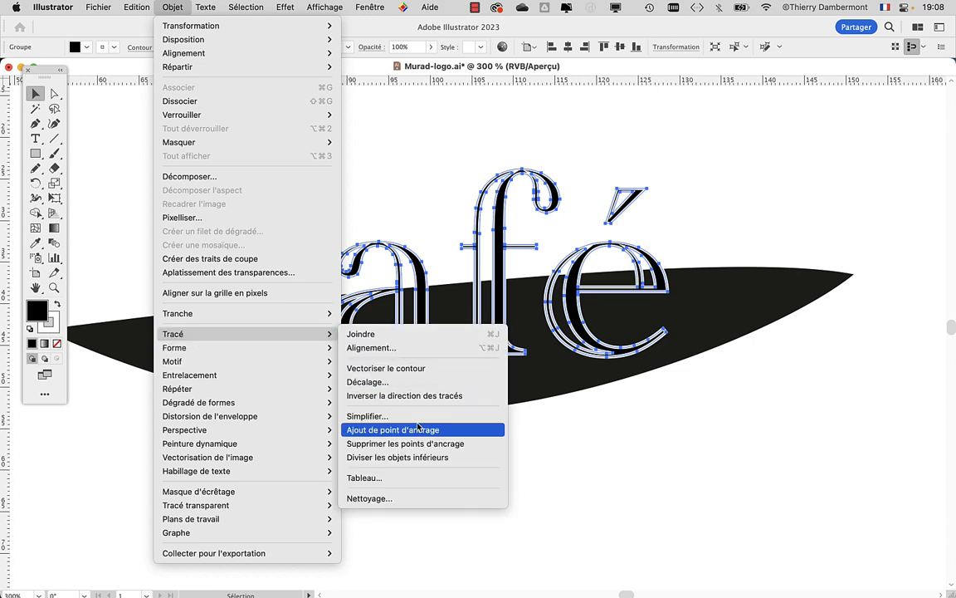
{"action": "left_click", "coordinate": [375, 416]}
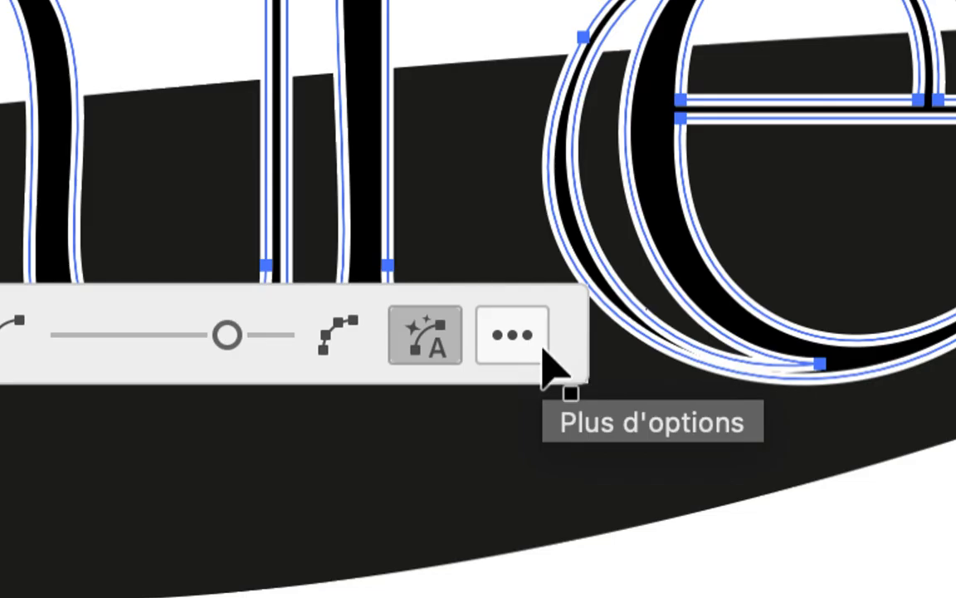
{"action": "left_click", "coordinate": [544, 351]}
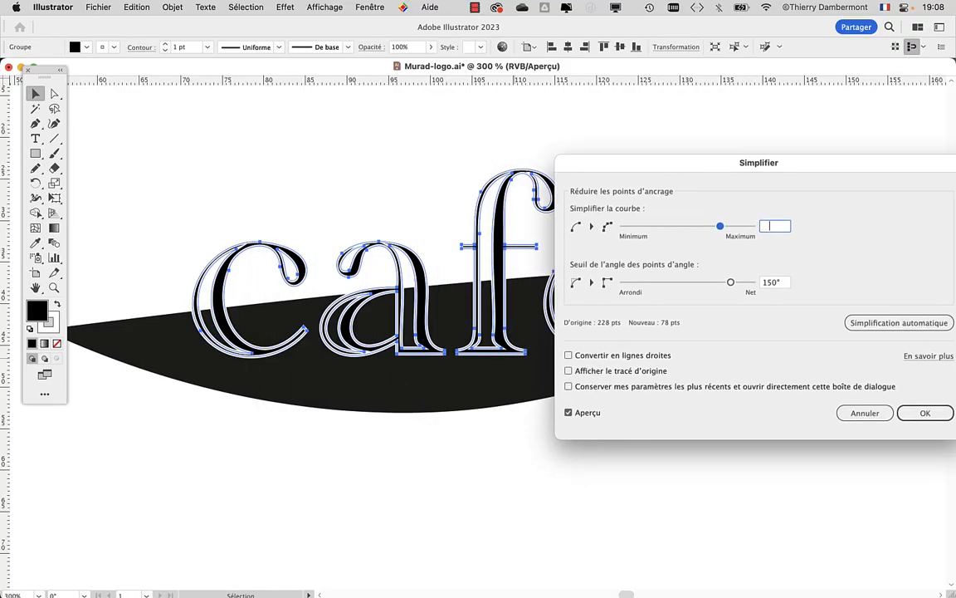
{"action": "mouse_move", "coordinate": [721, 228]}
{"action": "left_mouse_down"}
{"action": "mouse_move", "coordinate": [672, 231]}
{"action": "mouse_move", "coordinate": [726, 226]}
{"action": "left_mouse_up"}
{"action": "mouse_move", "coordinate": [734, 285]}
{"action": "left_mouse_down"}
{"action": "mouse_move", "coordinate": [645, 283]}
{"action": "mouse_move", "coordinate": [752, 282]}
{"action": "left_mouse_up"}
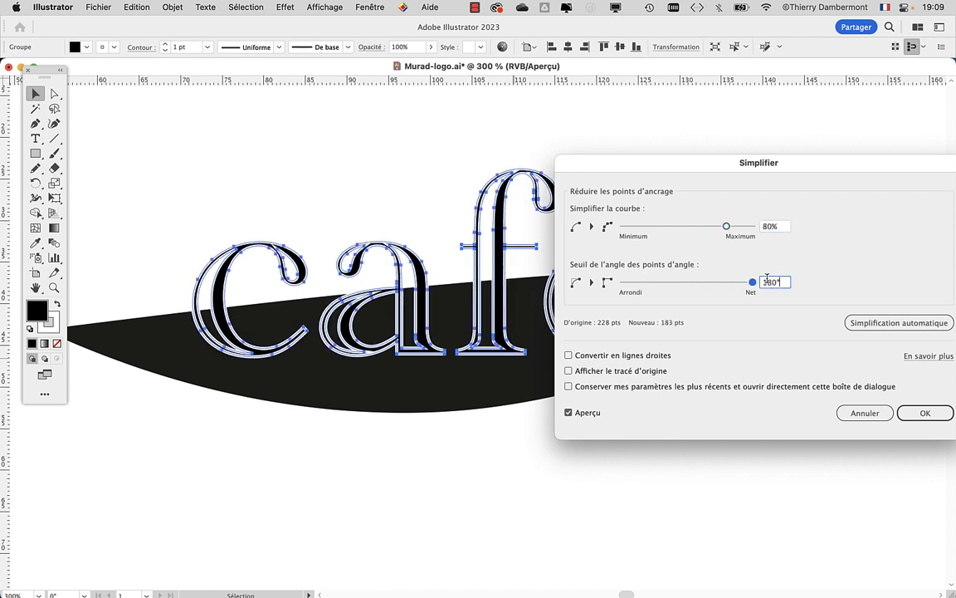
Step: Simplify the outlined "café" lettering into straight lines with a 20° corner angle threshold
{"action": "left_click_drag", "start_coordinate": [735, 222], "coordinate": [716, 226]}
{"action": "left_click_drag", "start_coordinate": [751, 283], "coordinate": [703, 282]}
{"action": "left_click", "coordinate": [616, 355]}
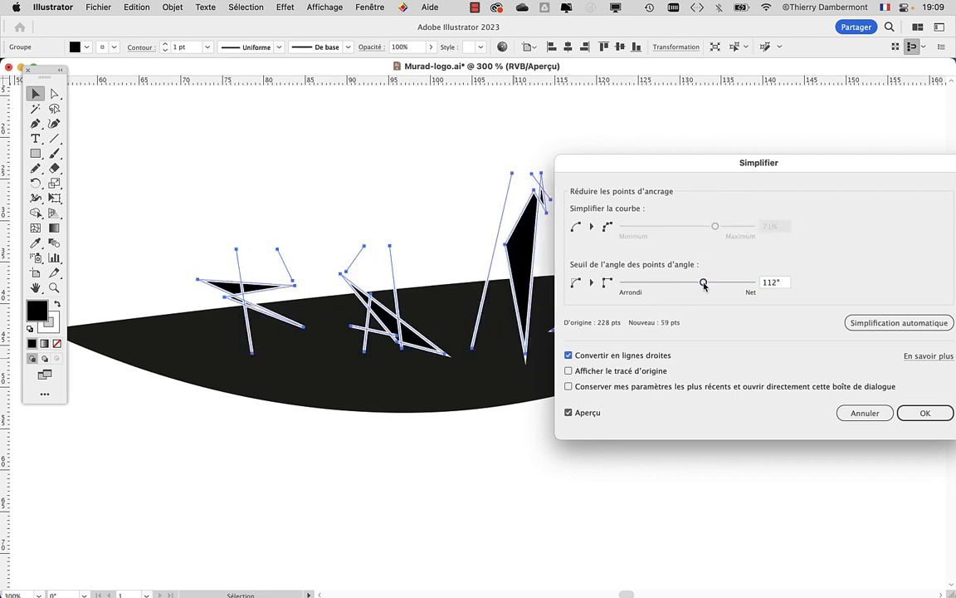
{"action": "left_click_drag", "start_coordinate": [703, 284], "coordinate": [614, 283]}
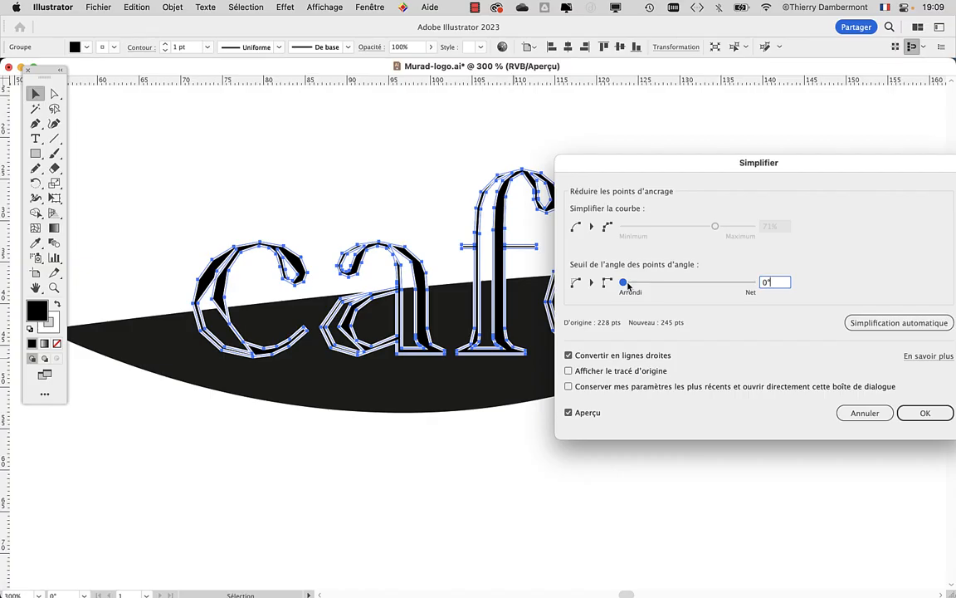
{"action": "left_click_drag", "start_coordinate": [627, 283], "coordinate": [636, 286]}
{"action": "left_click_drag", "start_coordinate": [630, 168], "coordinate": [768, 112]}
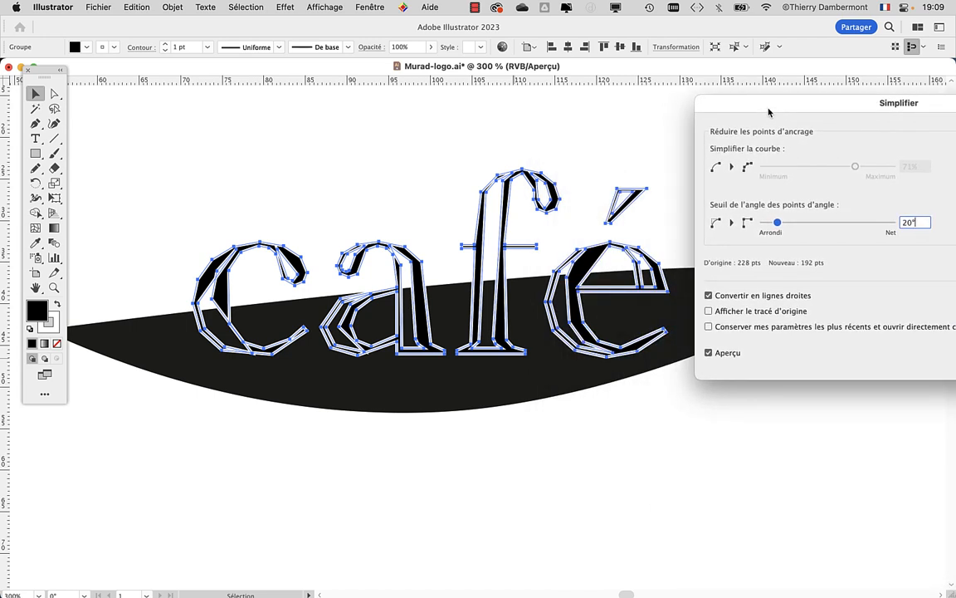
{"action": "left_click_drag", "start_coordinate": [769, 112], "coordinate": [439, 98]}
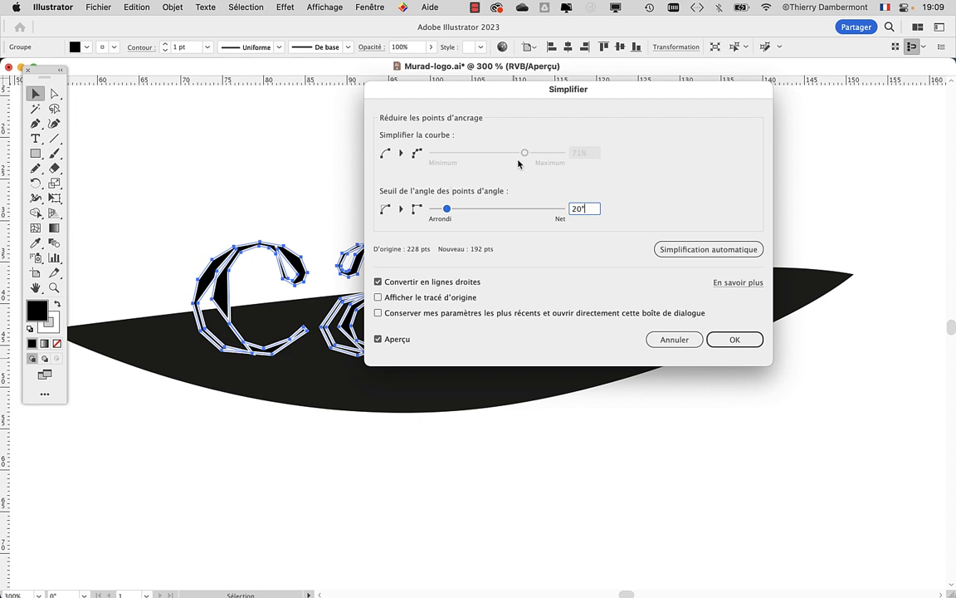
{"action": "left_click", "coordinate": [734, 339]}
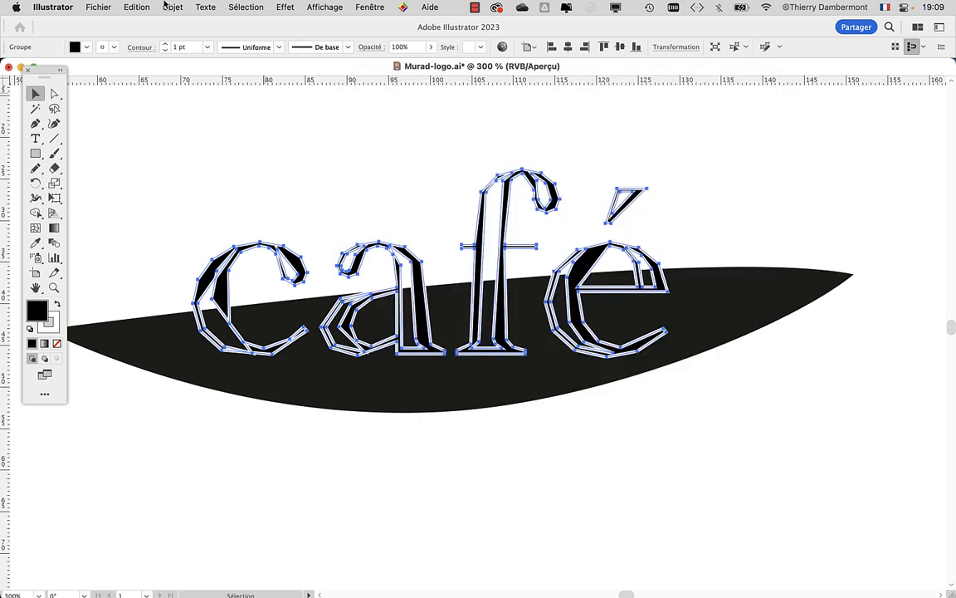
Step: Simplify the angular lettering again with straight-line conversion off, curve simplification at 0% and a 59° corner angle threshold
{"action": "left_click", "coordinate": [172, 7]}
{"action": "mouse_move", "coordinate": [179, 334]}
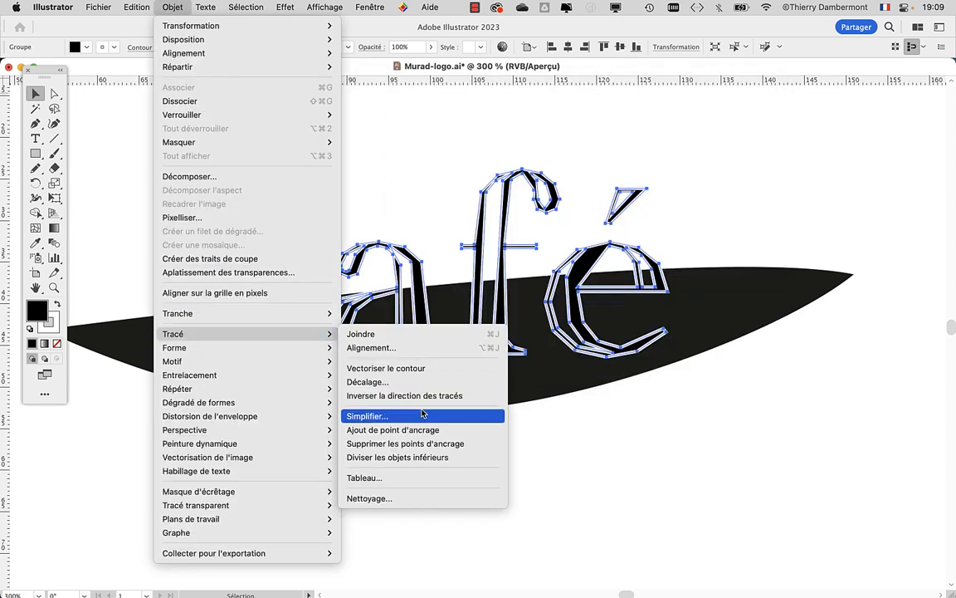
{"action": "left_click", "coordinate": [469, 415]}
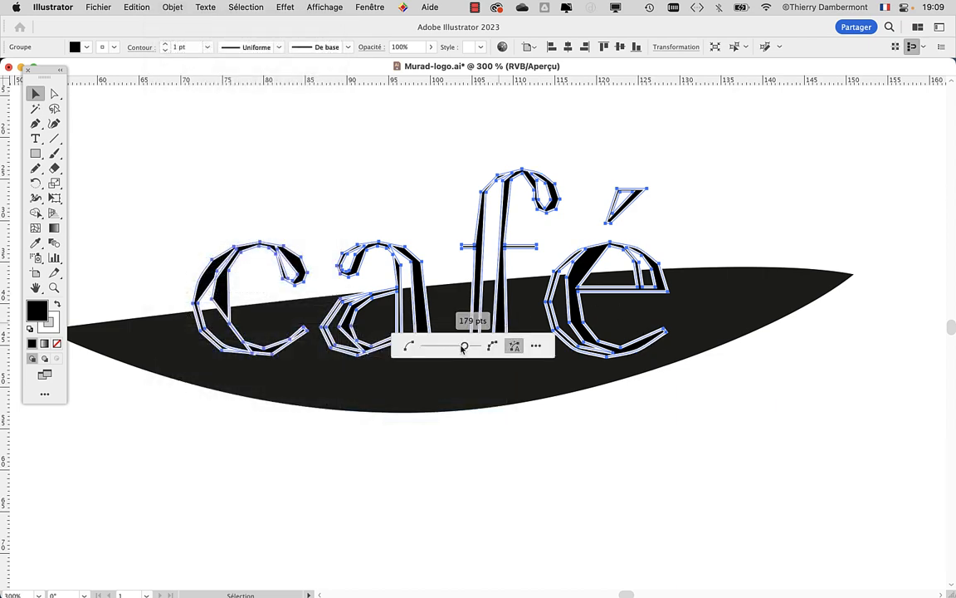
{"action": "left_click_drag", "start_coordinate": [463, 347], "coordinate": [440, 347]}
{"action": "left_click", "coordinate": [535, 346]}
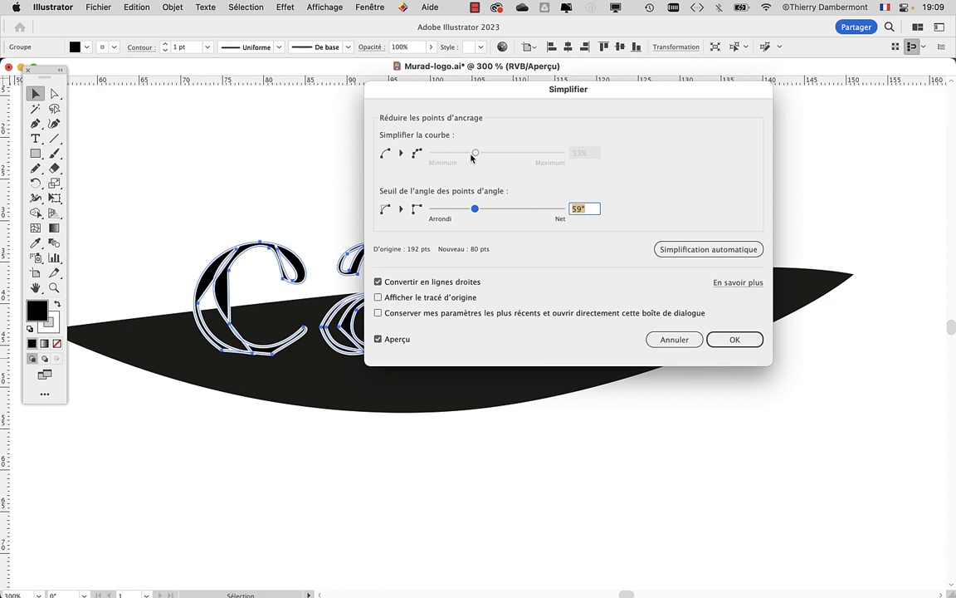
{"action": "left_click", "coordinate": [433, 282]}
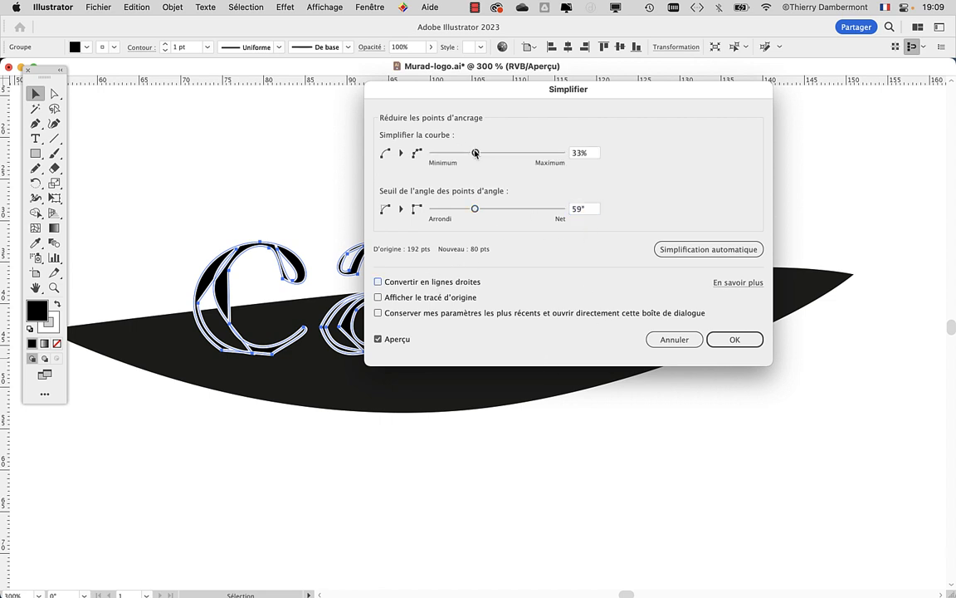
{"action": "left_click_drag", "start_coordinate": [476, 153], "coordinate": [440, 162]}
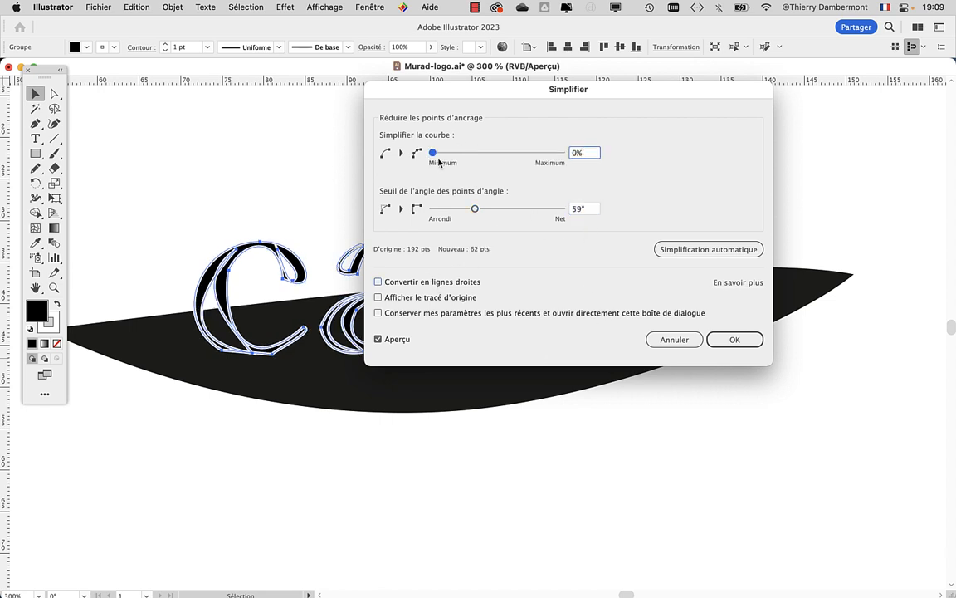
{"action": "left_click_drag", "start_coordinate": [433, 89], "coordinate": [627, 129]}
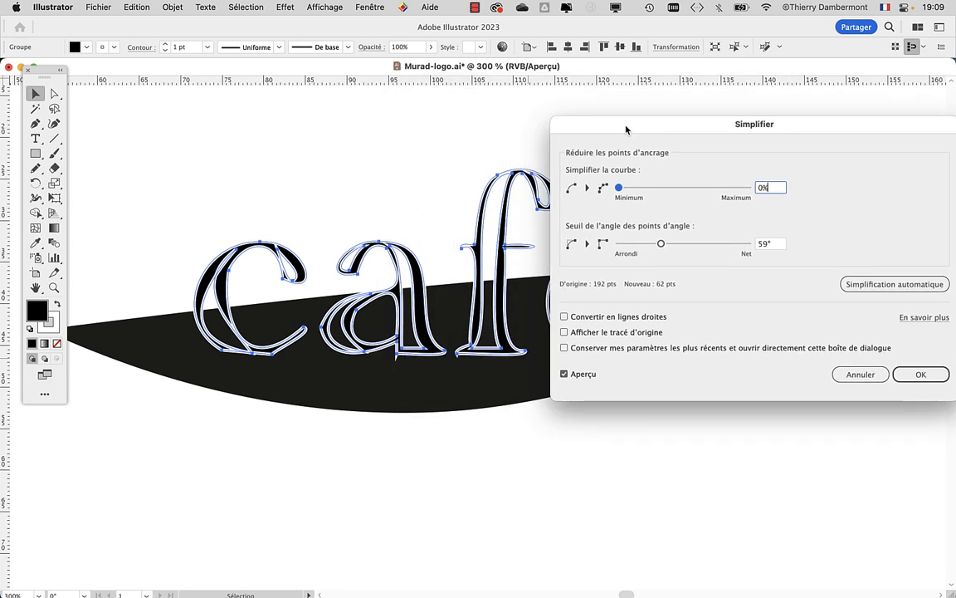
{"action": "left_click", "coordinate": [916, 374]}
{"action": "left_click", "coordinate": [500, 493]}
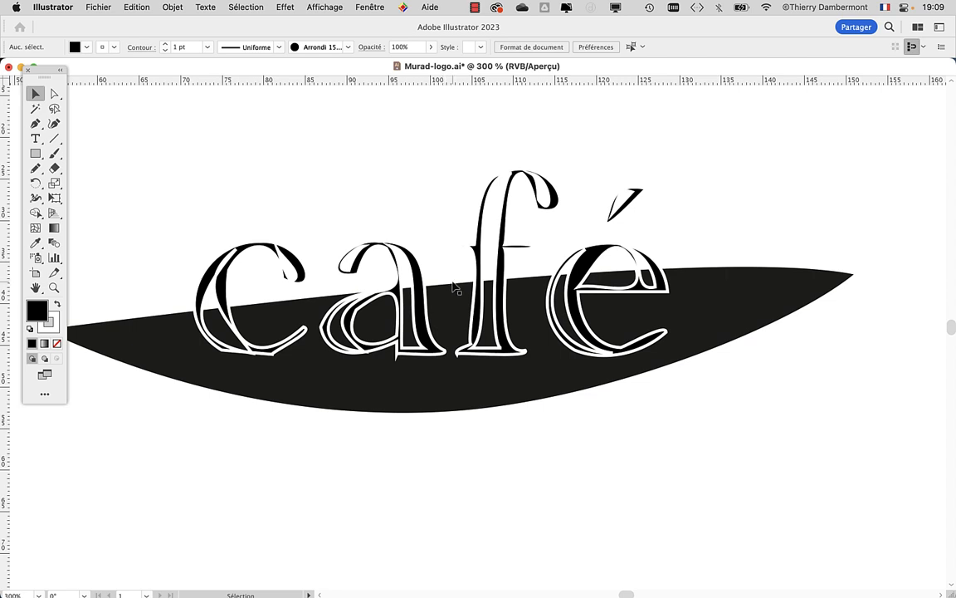
Step: Move the original "café" text and its lens shape directly beneath the simplified version
{"action": "scroll", "coordinate": [453, 283], "scroll_direction": "down", "scroll_amount": 1}
{"action": "scroll", "coordinate": [336, 318], "scroll_direction": "up", "scroll_amount": 1}
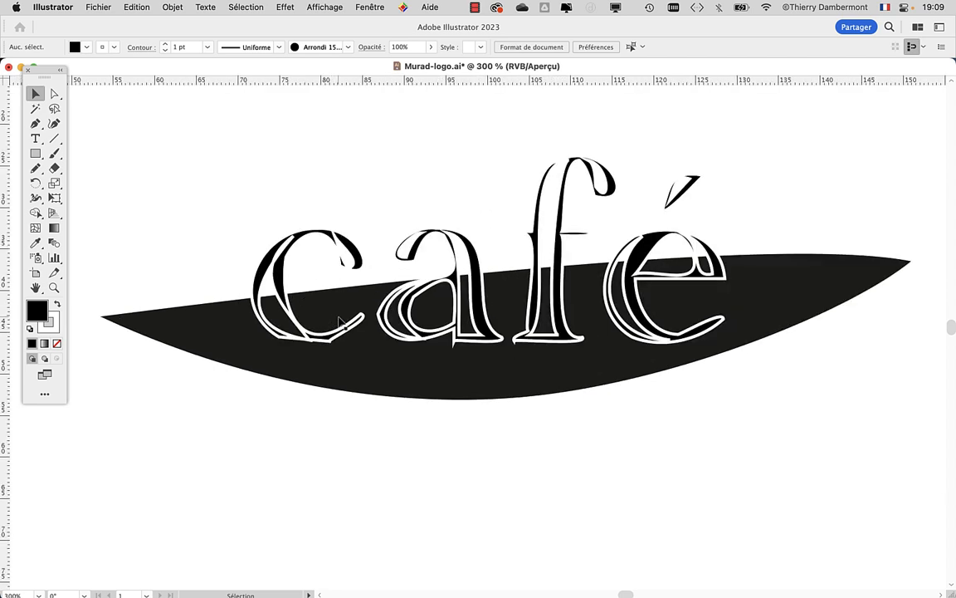
{"action": "scroll", "coordinate": [338, 320], "scroll_direction": "down", "scroll_amount": 3}
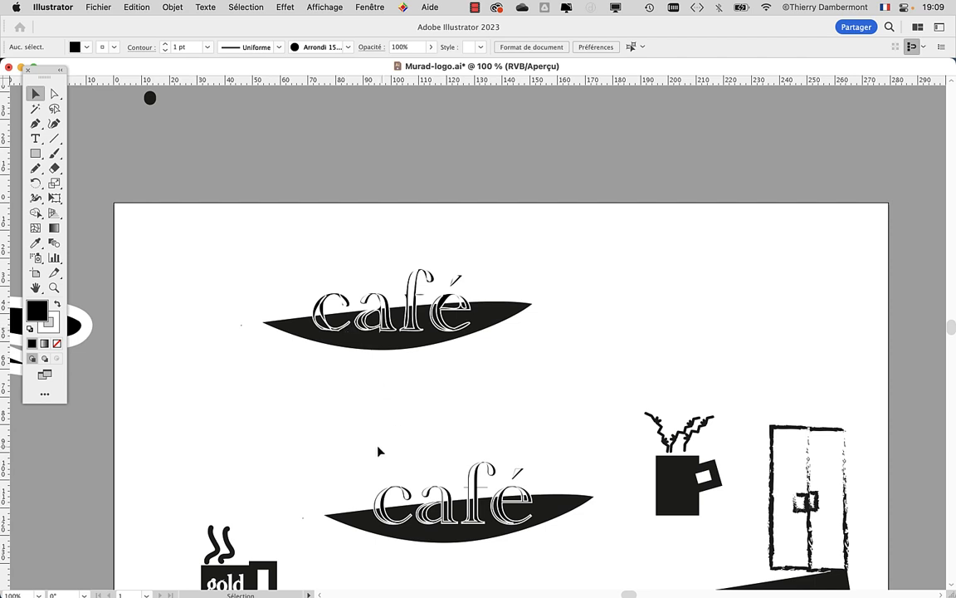
{"action": "left_click_drag", "start_coordinate": [492, 517], "coordinate": [428, 430]}
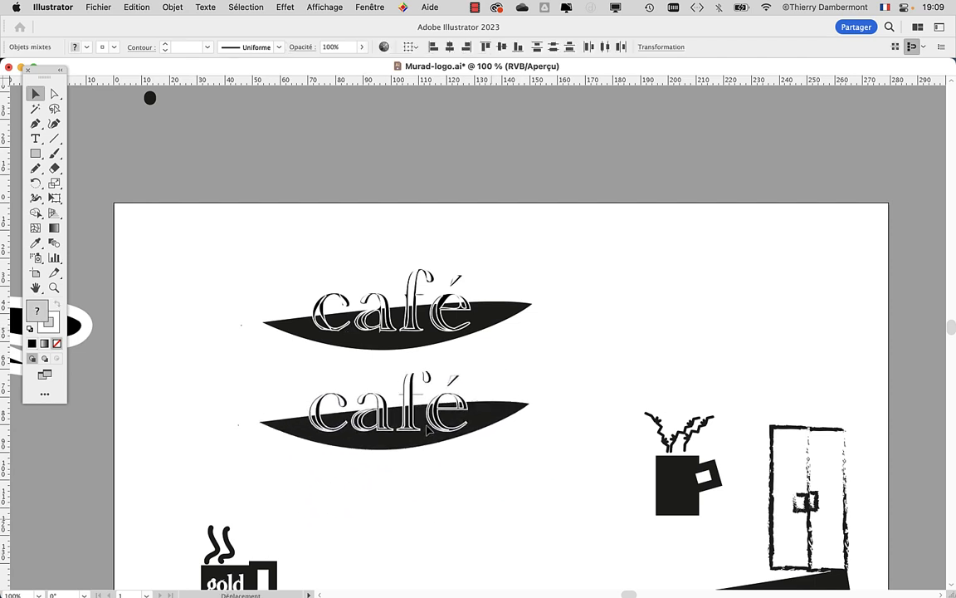
{"action": "key", "text": "super+shift+a"}
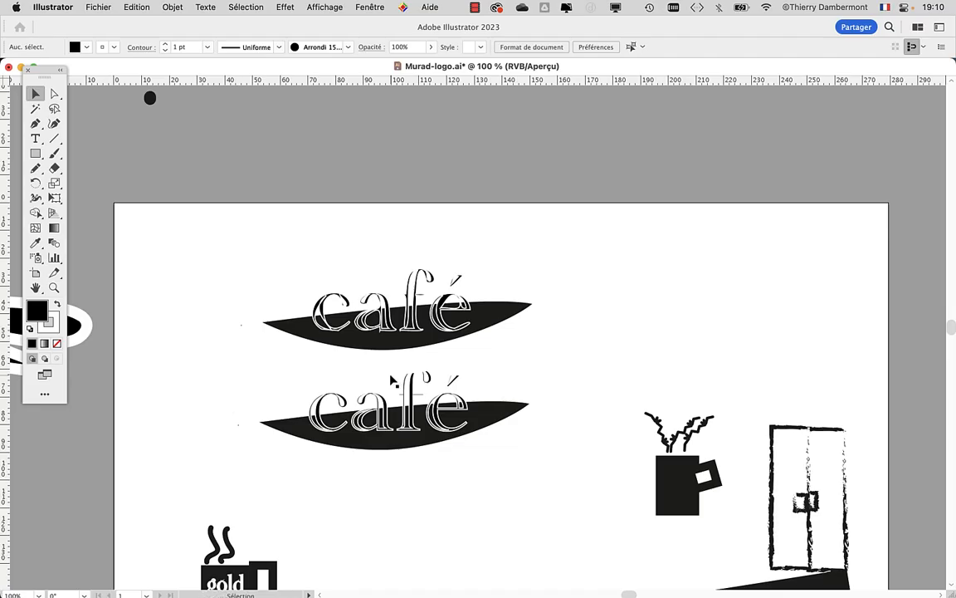
Step: Shift the lower "café" text and lens shape slightly down, widening the gap to the simplified version
{"action": "left_click_drag", "start_coordinate": [549, 476], "coordinate": [772, 42]}
{"action": "scroll", "coordinate": [606, 78], "scroll_direction": "up", "scroll_amount": 2}
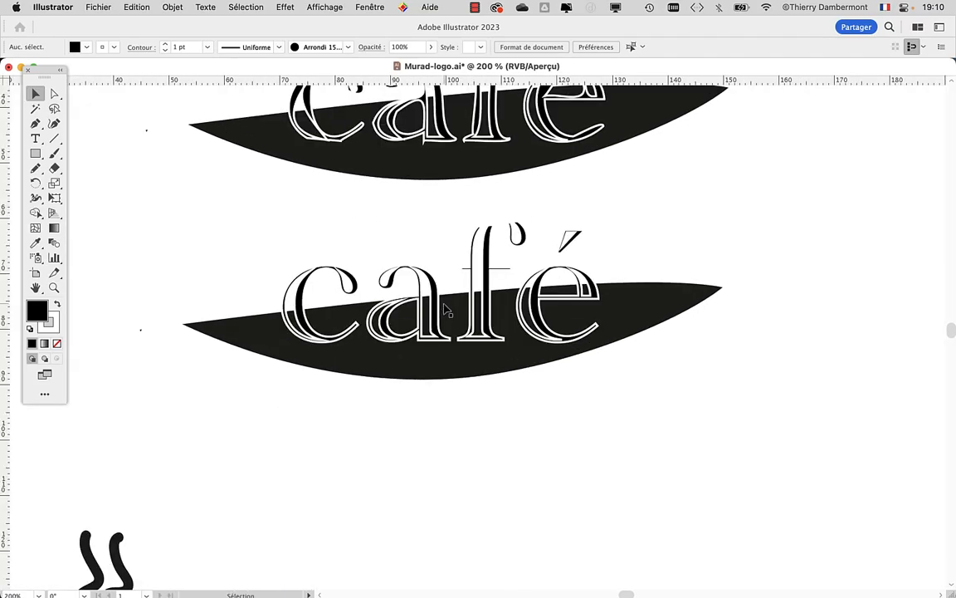
{"action": "scroll", "coordinate": [445, 309], "scroll_direction": "up", "scroll_amount": 1}
{"action": "left_click_drag", "start_coordinate": [620, 486], "coordinate": [386, 243]}
{"action": "scroll", "coordinate": [272, 324], "scroll_direction": "up", "scroll_amount": 3}
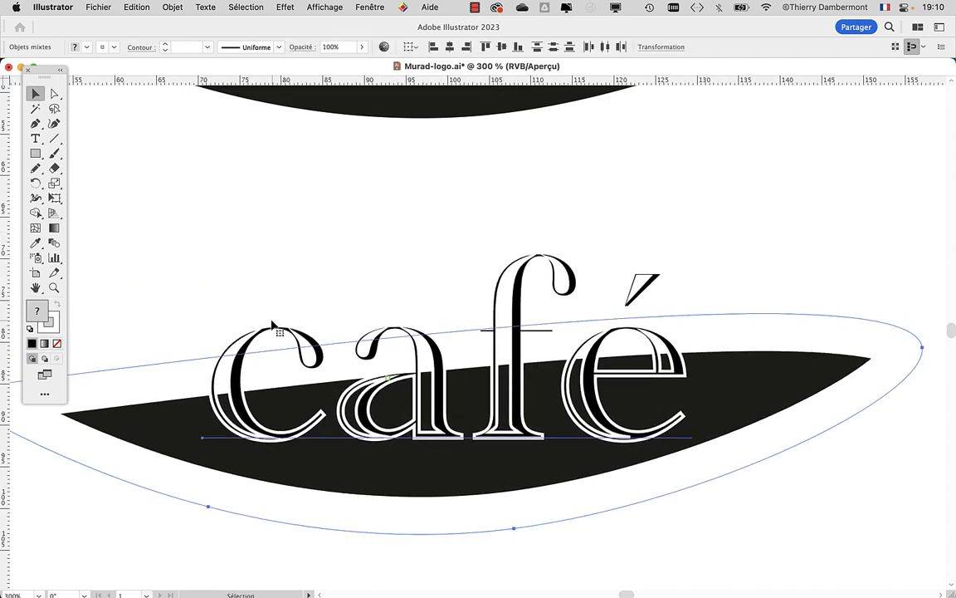
{"action": "scroll", "coordinate": [260, 269], "scroll_direction": "down", "scroll_amount": 2}
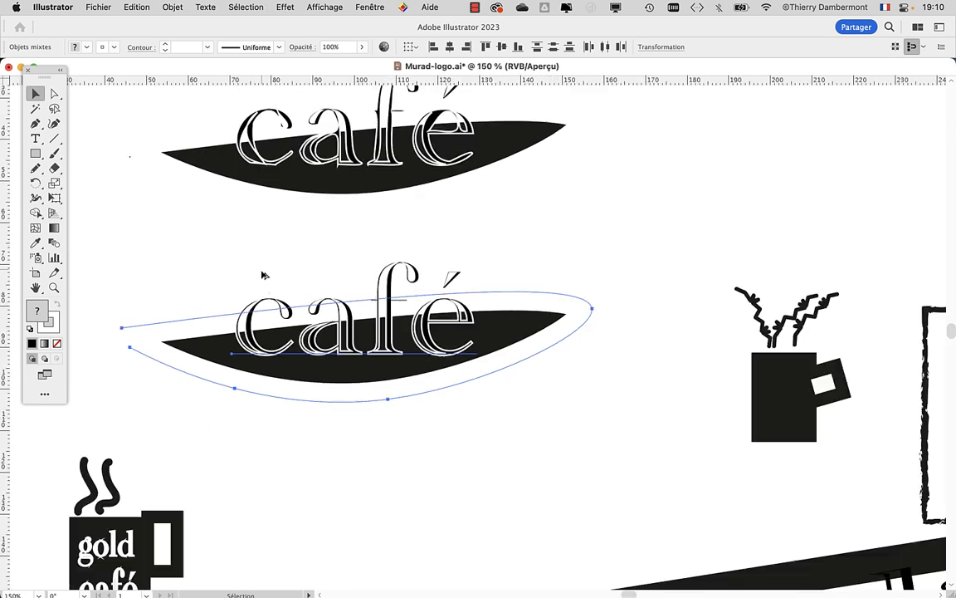
{"action": "left_click", "coordinate": [425, 453]}
Step: Preview mirroring the lower "café" lens shape on the vertical and horizontal axes, and cancel the reflection
{"action": "left_click_drag", "start_coordinate": [421, 449], "coordinate": [523, 397]}
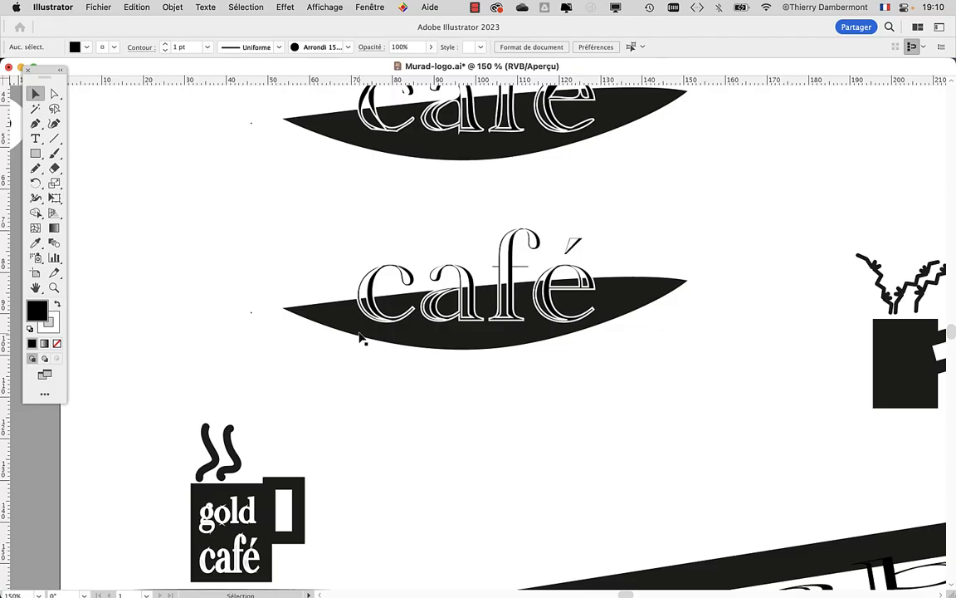
{"action": "left_click", "coordinate": [342, 335]}
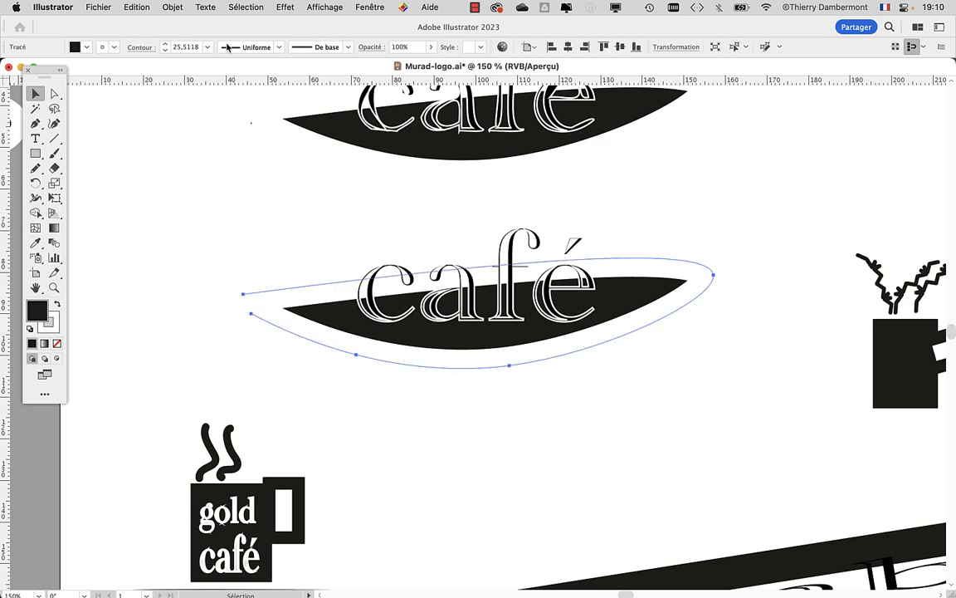
{"action": "left_click", "coordinate": [178, 7]}
{"action": "mouse_move", "coordinate": [249, 26]}
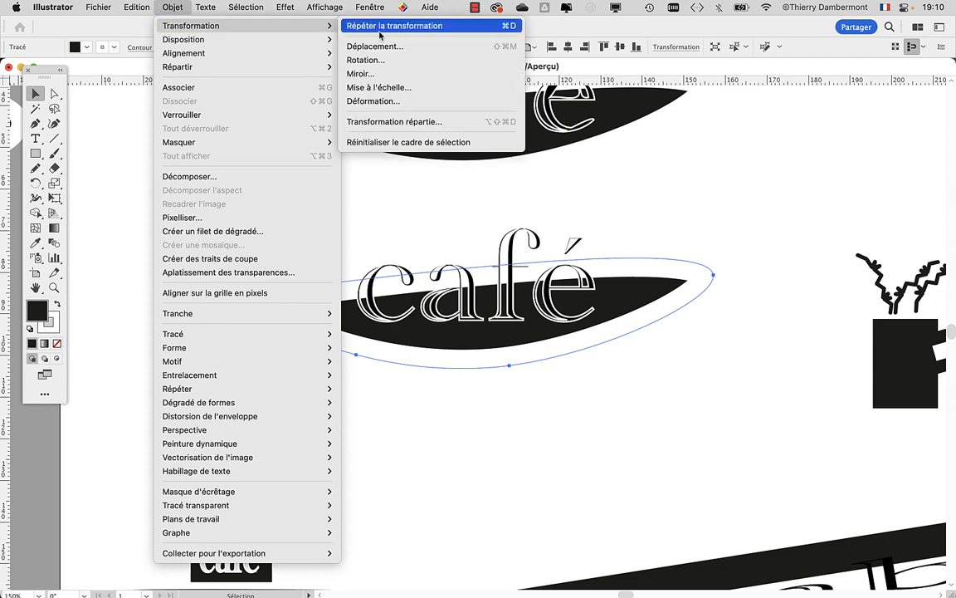
{"action": "left_click", "coordinate": [403, 72]}
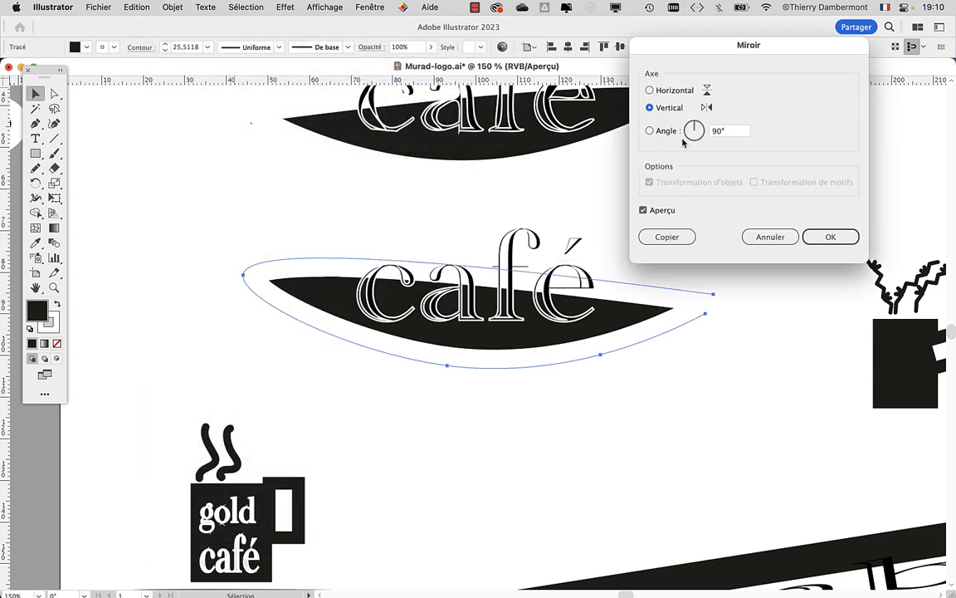
{"action": "left_click", "coordinate": [671, 93]}
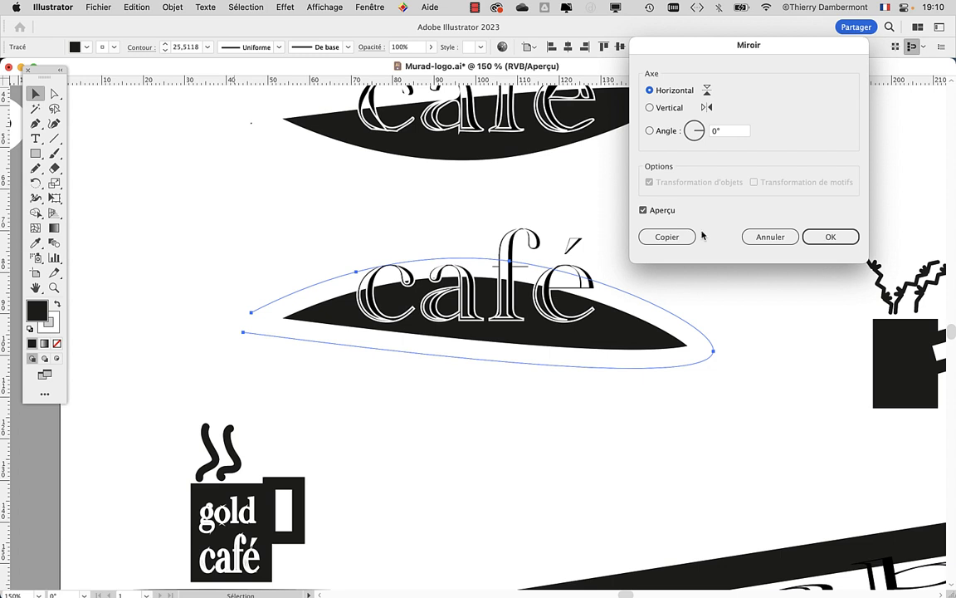
{"action": "left_click", "coordinate": [644, 211]}
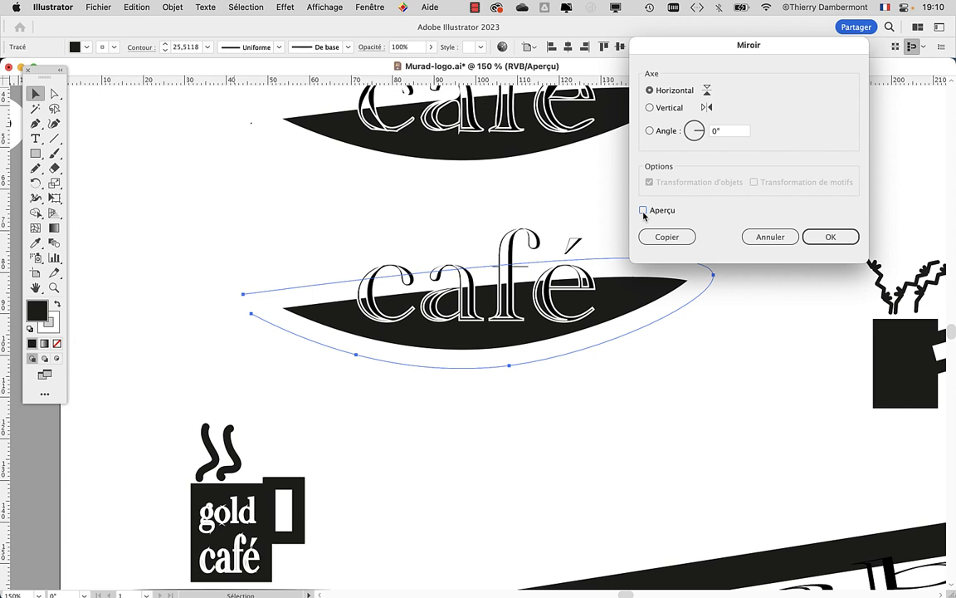
{"action": "left_click", "coordinate": [644, 210]}
{"action": "left_click", "coordinate": [644, 211]}
{"action": "left_click", "coordinate": [772, 238]}
{"action": "left_click", "coordinate": [558, 433]}
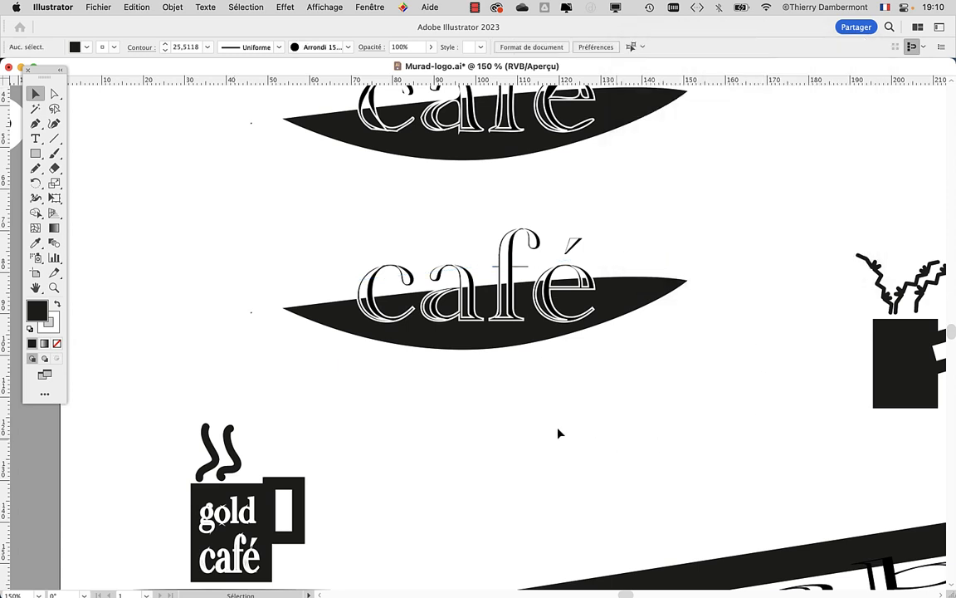
{"action": "left_click", "coordinate": [464, 357]}
{"action": "left_click", "coordinate": [667, 309]}
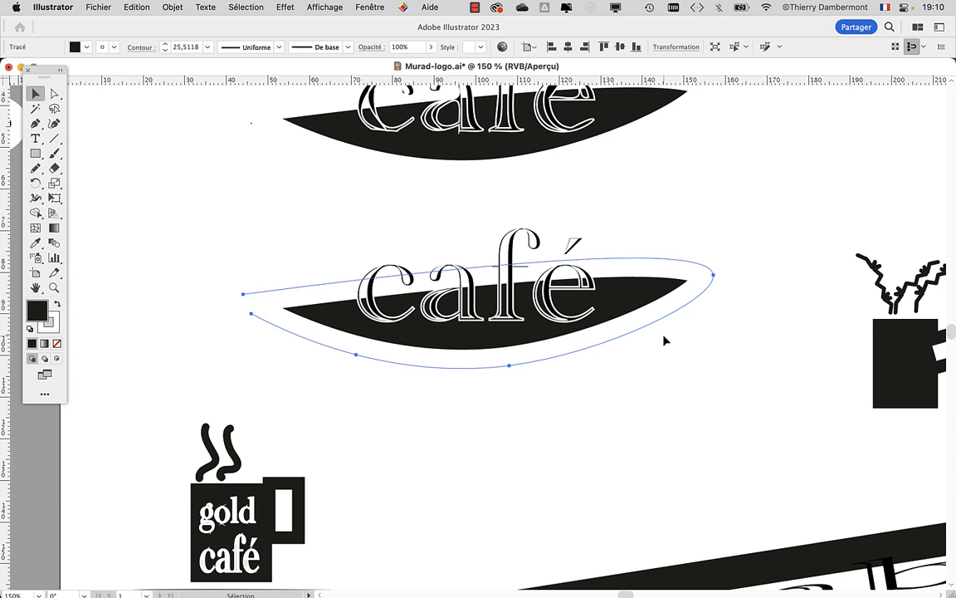
{"action": "left_click", "coordinate": [646, 409]}
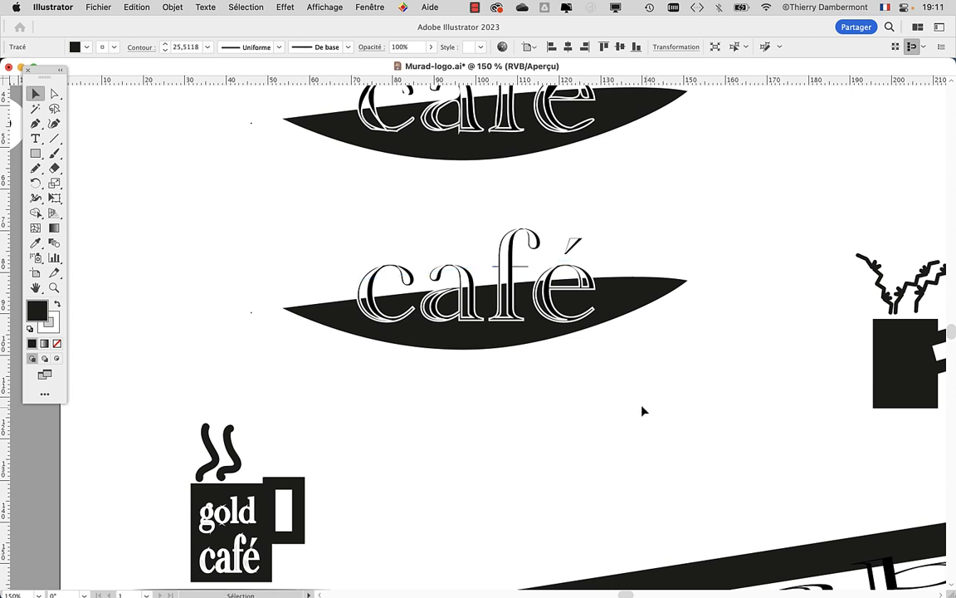
Step: Move the "gold café" mug with its steam and saucer upward, farther from the slanted black bar
{"action": "scroll", "coordinate": [560, 417], "scroll_direction": "down", "scroll_amount": 1}
{"action": "left_click_drag", "start_coordinate": [523, 451], "coordinate": [515, 284]}
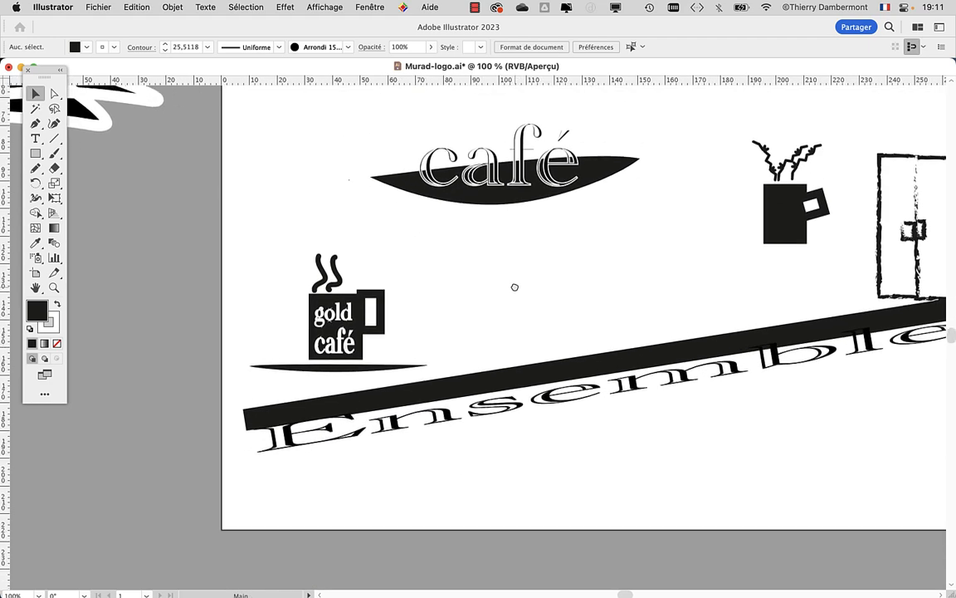
{"action": "scroll", "coordinate": [249, 259], "scroll_direction": "up", "scroll_amount": 2}
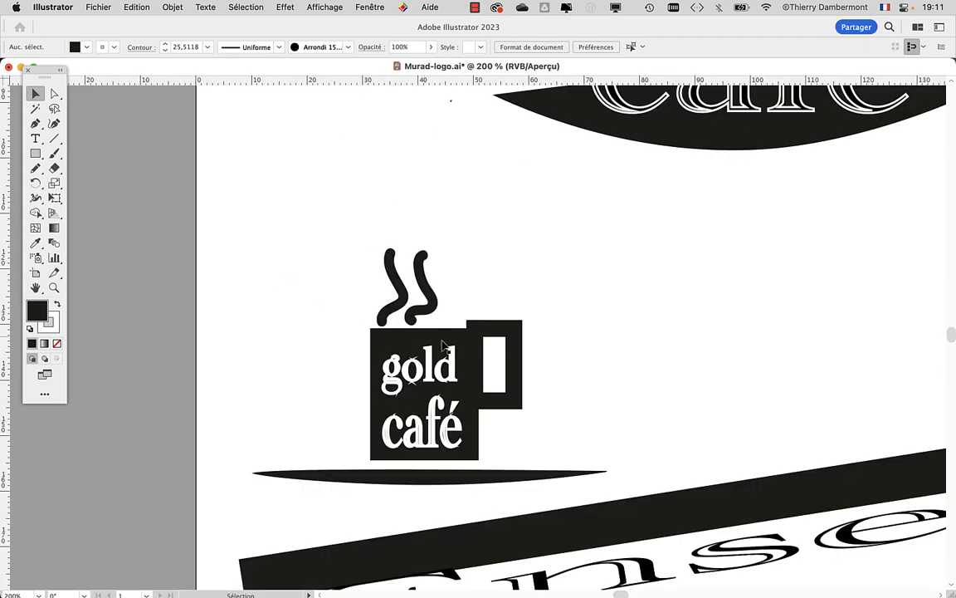
{"action": "left_click_drag", "start_coordinate": [278, 247], "coordinate": [520, 506]}
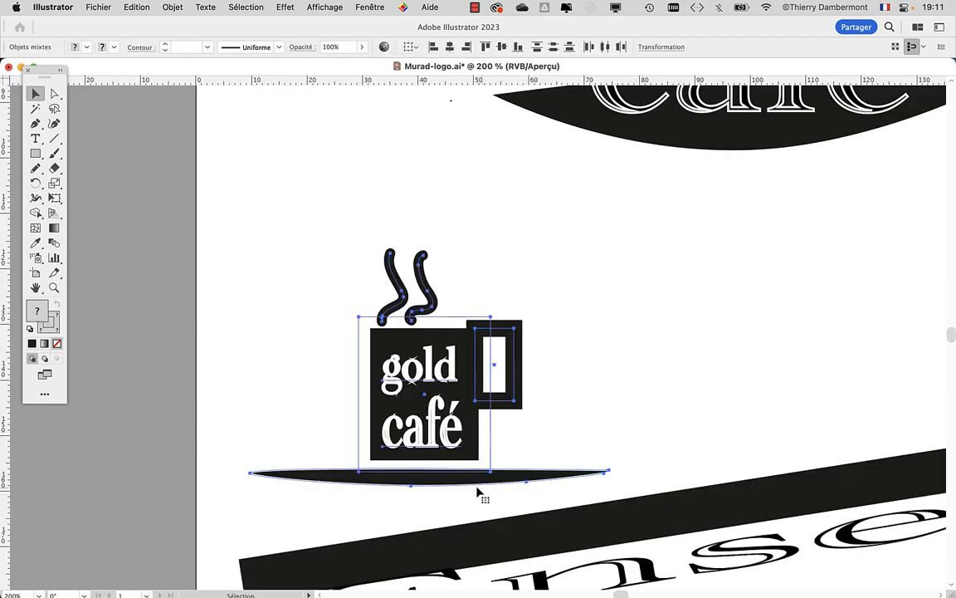
{"action": "left_click_drag", "start_coordinate": [422, 458], "coordinate": [417, 383]}
{"action": "left_click", "coordinate": [356, 441]}
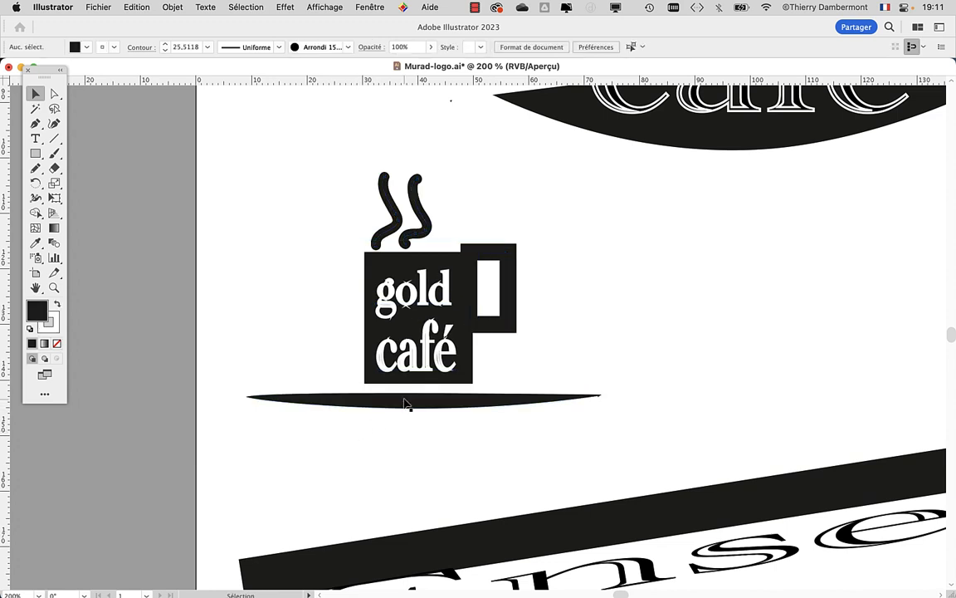
Step: Try moving the mug's handle rectangle outward from the body, and undo the move
{"action": "scroll", "coordinate": [402, 399], "scroll_direction": "up", "scroll_amount": 1}
{"action": "left_click", "coordinate": [415, 407]}
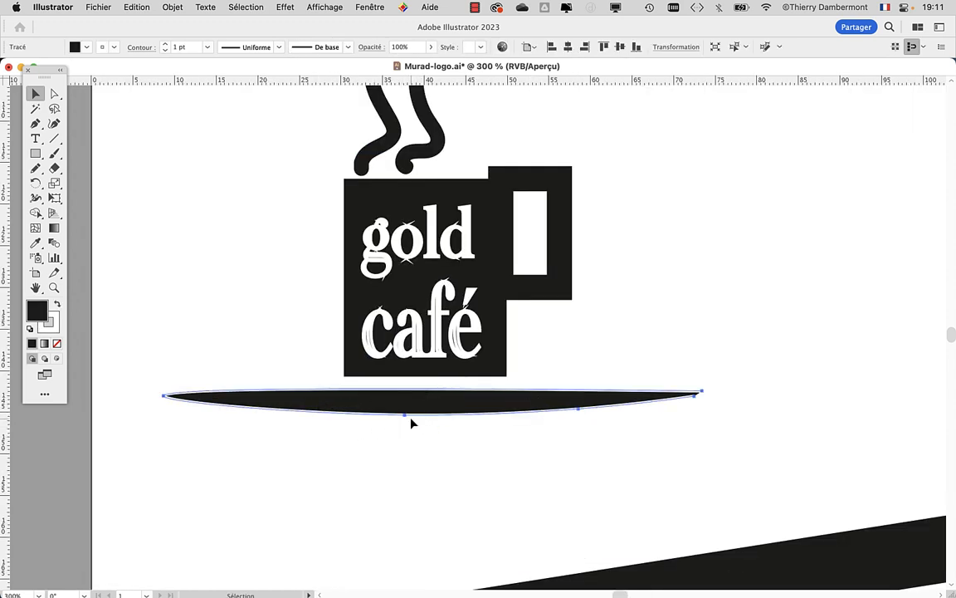
{"action": "left_click_drag", "start_coordinate": [422, 437], "coordinate": [412, 512]}
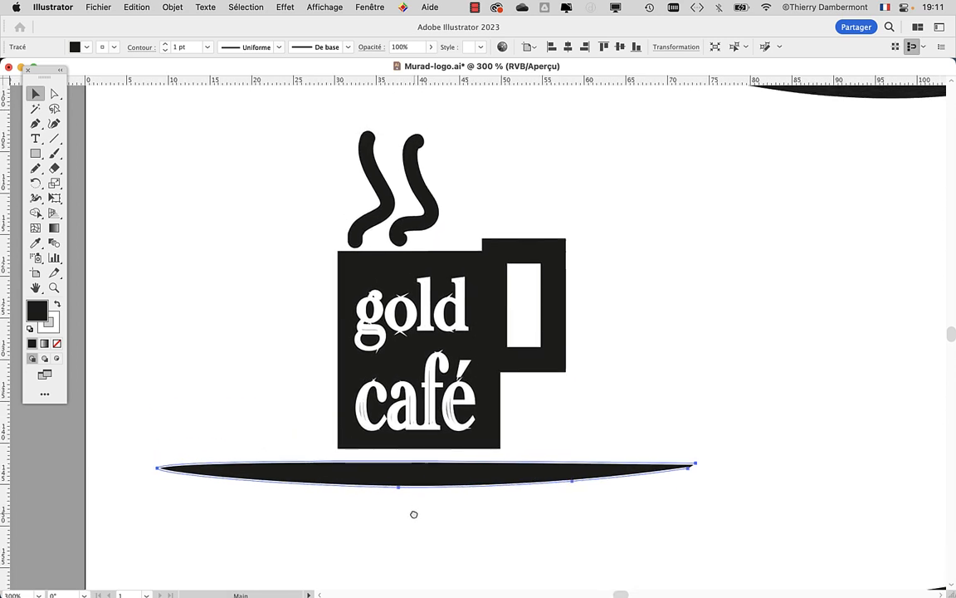
{"action": "key", "text": "super+shift+a"}
{"action": "left_click", "coordinate": [552, 337]}
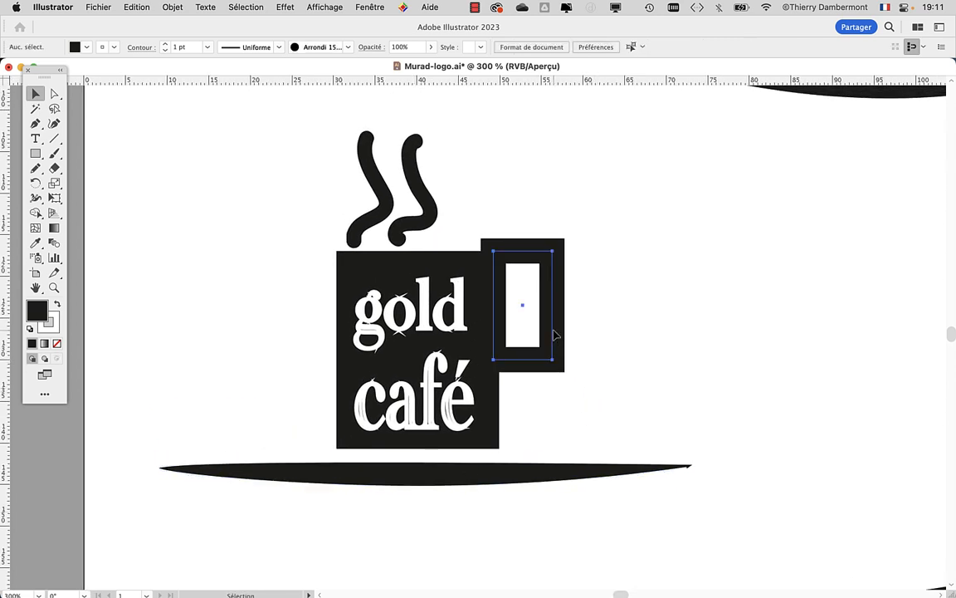
{"action": "left_click_drag", "start_coordinate": [553, 337], "coordinate": [586, 336]}
{"action": "key", "text": "super+z"}
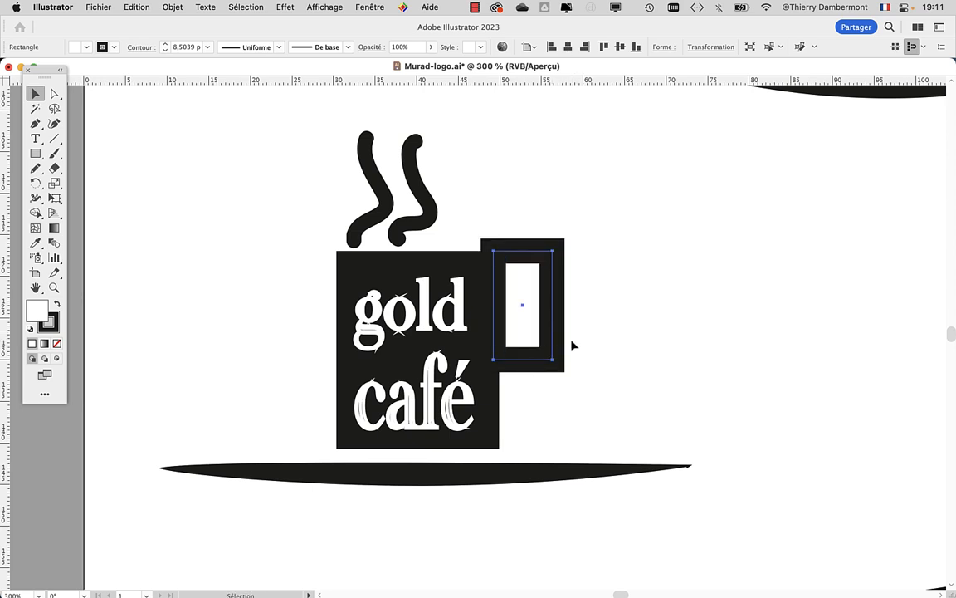
Step: Examine the mug's handle and the "gold" lettering up close where they meet the black body
{"action": "scroll", "coordinate": [500, 324], "scroll_direction": "up", "scroll_amount": 2}
{"action": "scroll", "coordinate": [539, 323], "scroll_direction": "down", "scroll_amount": 1}
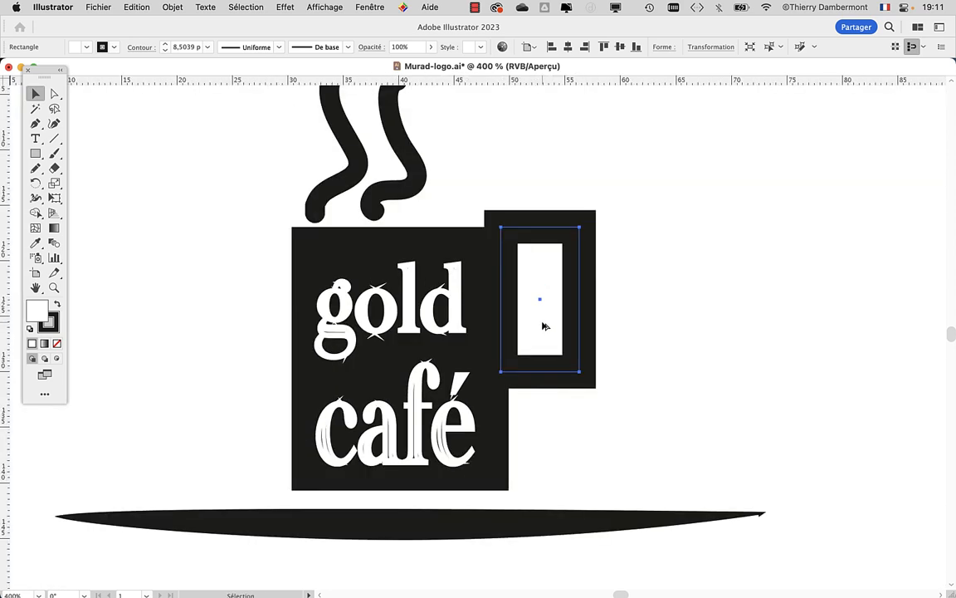
{"action": "scroll", "coordinate": [549, 324], "scroll_direction": "up", "scroll_amount": 2}
{"action": "scroll", "coordinate": [545, 324], "scroll_direction": "up", "scroll_amount": 2}
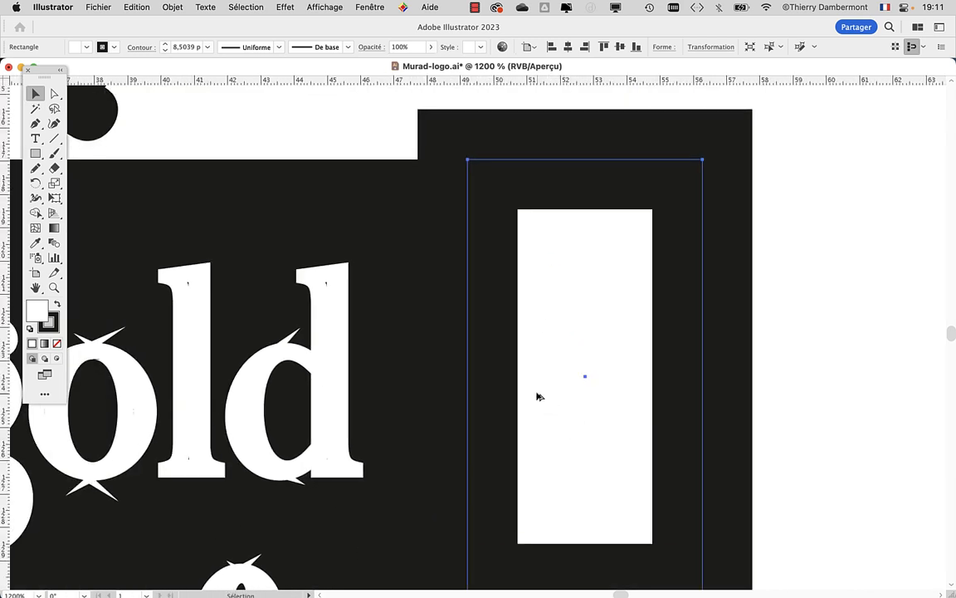
{"action": "scroll", "coordinate": [537, 393], "scroll_direction": "up", "scroll_amount": 1}
{"action": "scroll", "coordinate": [537, 393], "scroll_direction": "down", "scroll_amount": 2}
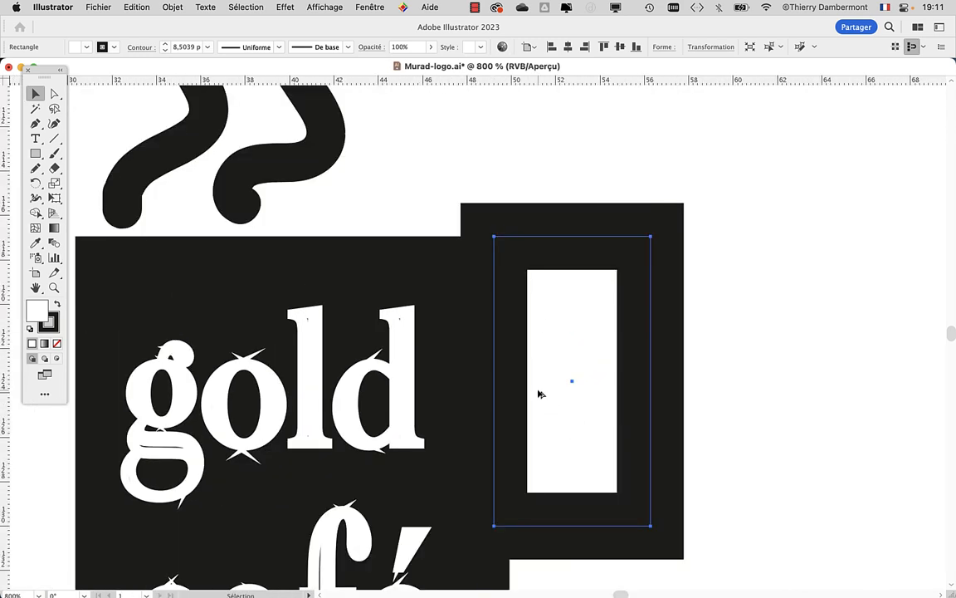
{"action": "scroll", "coordinate": [538, 392], "scroll_direction": "up", "scroll_amount": 2}
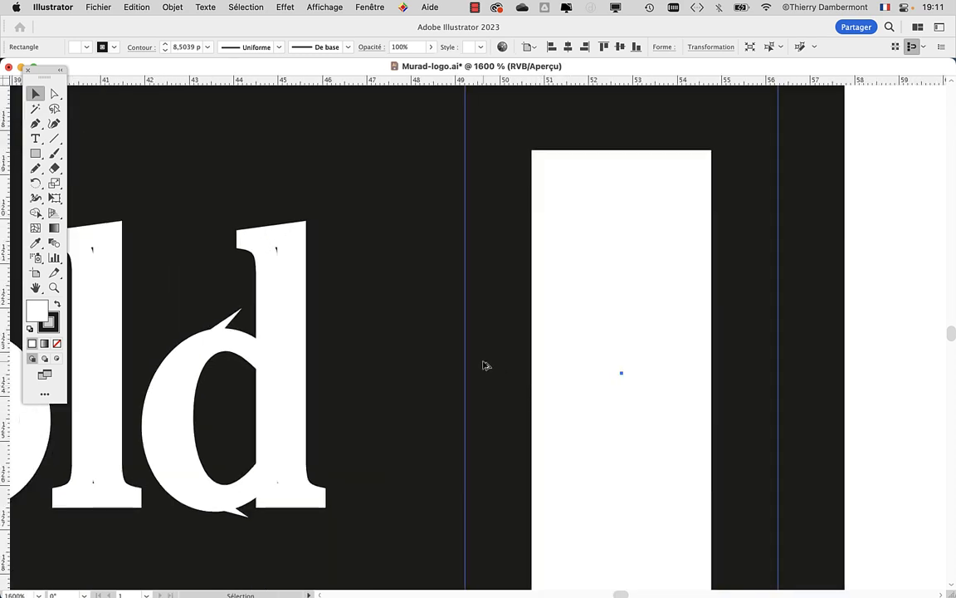
{"action": "scroll", "coordinate": [486, 365], "scroll_direction": "down", "scroll_amount": 2}
{"action": "left_click", "coordinate": [352, 235]}
{"action": "scroll", "coordinate": [470, 209], "scroll_direction": "up", "scroll_amount": 2}
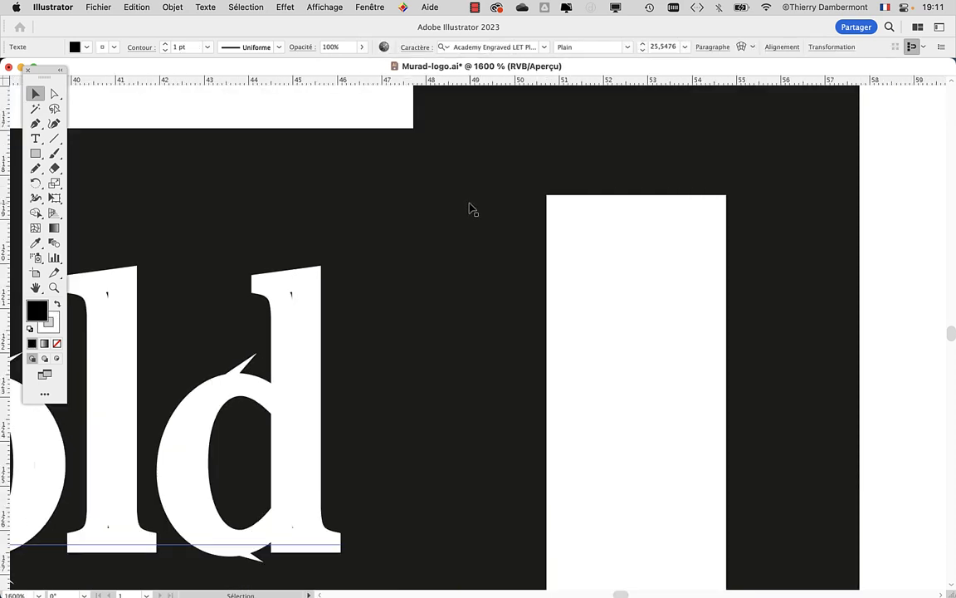
{"action": "scroll", "coordinate": [478, 236], "scroll_direction": "up", "scroll_amount": 2}
{"action": "scroll", "coordinate": [479, 239], "scroll_direction": "down", "scroll_amount": 2}
{"action": "scroll", "coordinate": [479, 240], "scroll_direction": "down", "scroll_amount": 2}
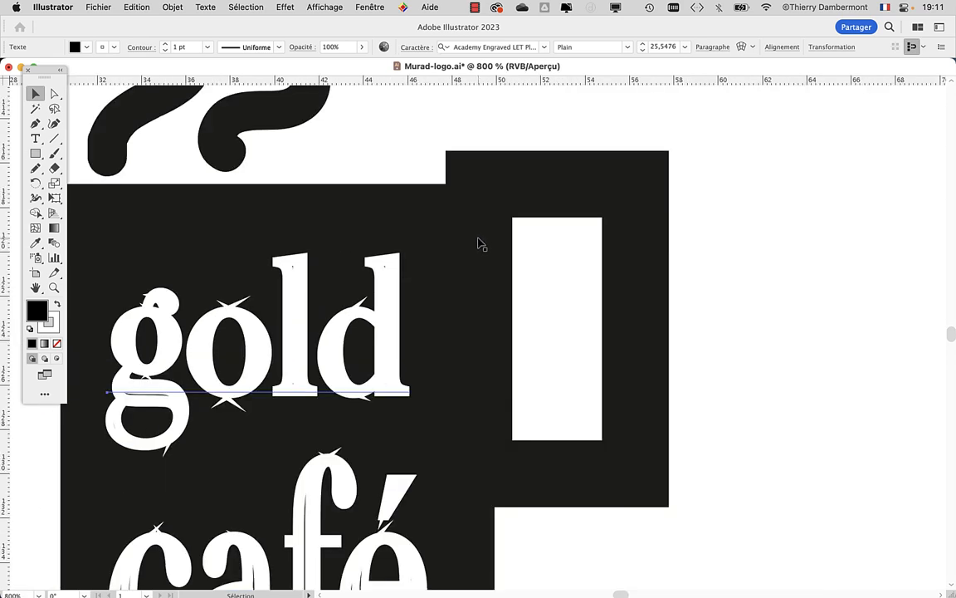
Step: Display the colour swatches for the mug's black body and inspect the definition of the Noir swatch
{"action": "left_click", "coordinate": [355, 202]}
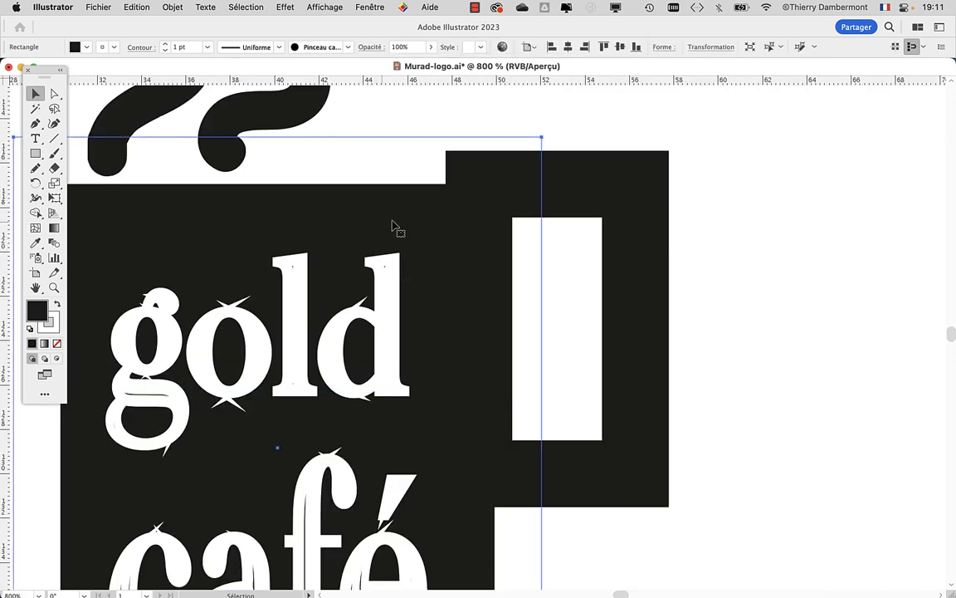
{"action": "left_click", "coordinate": [360, 4]}
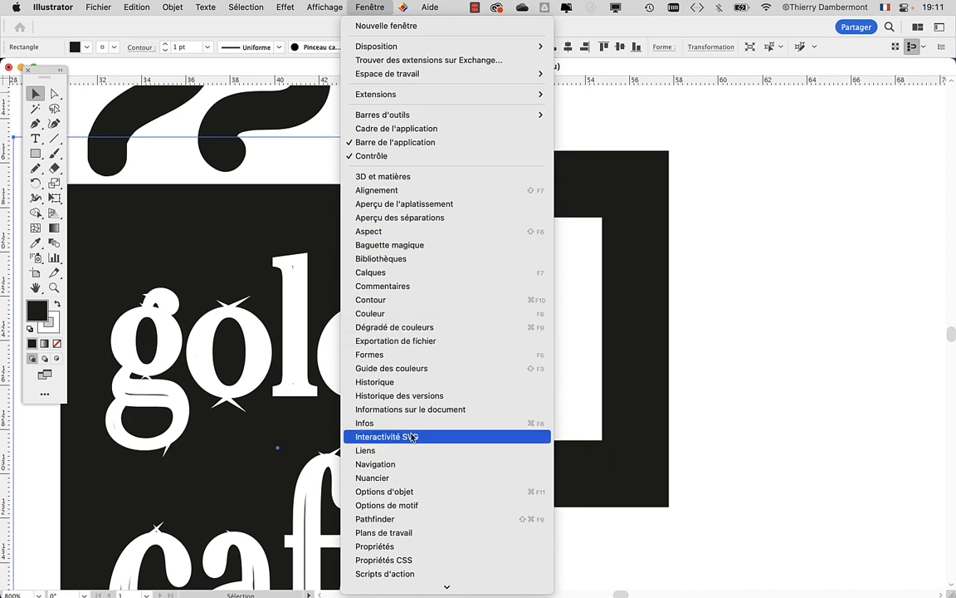
{"action": "left_click", "coordinate": [409, 478]}
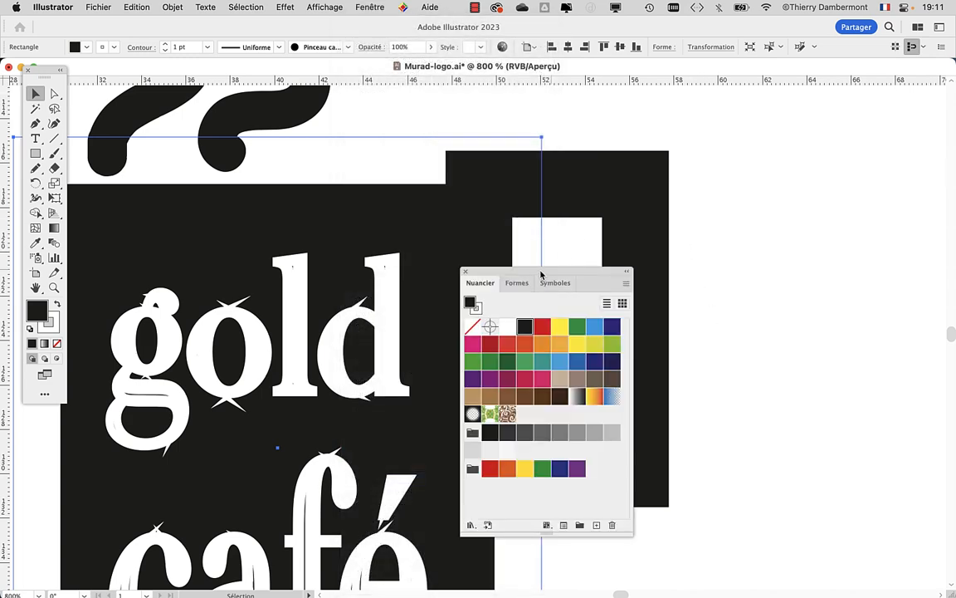
{"action": "left_click_drag", "start_coordinate": [539, 274], "coordinate": [717, 141]}
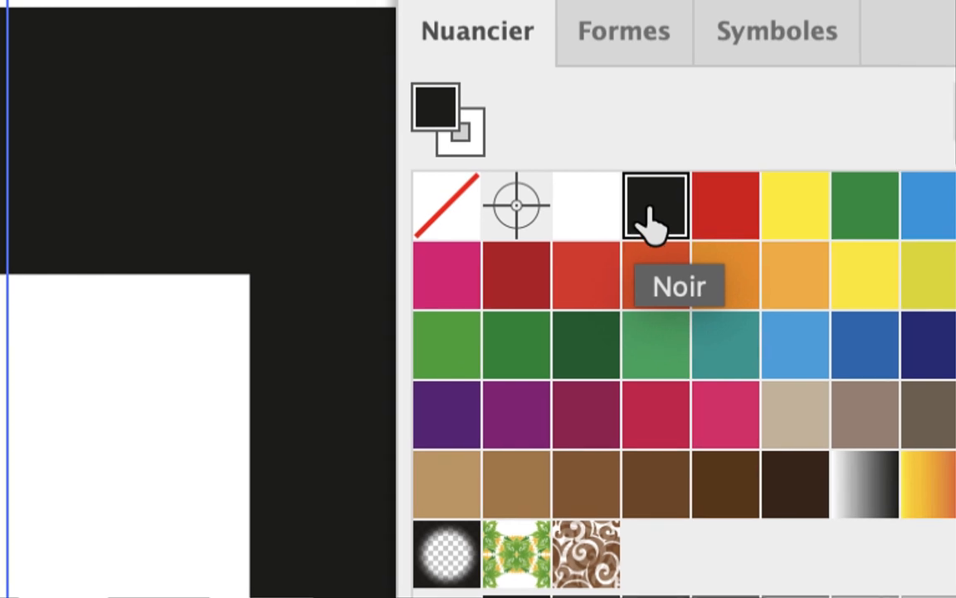
{"action": "double_click", "coordinate": [650, 218]}
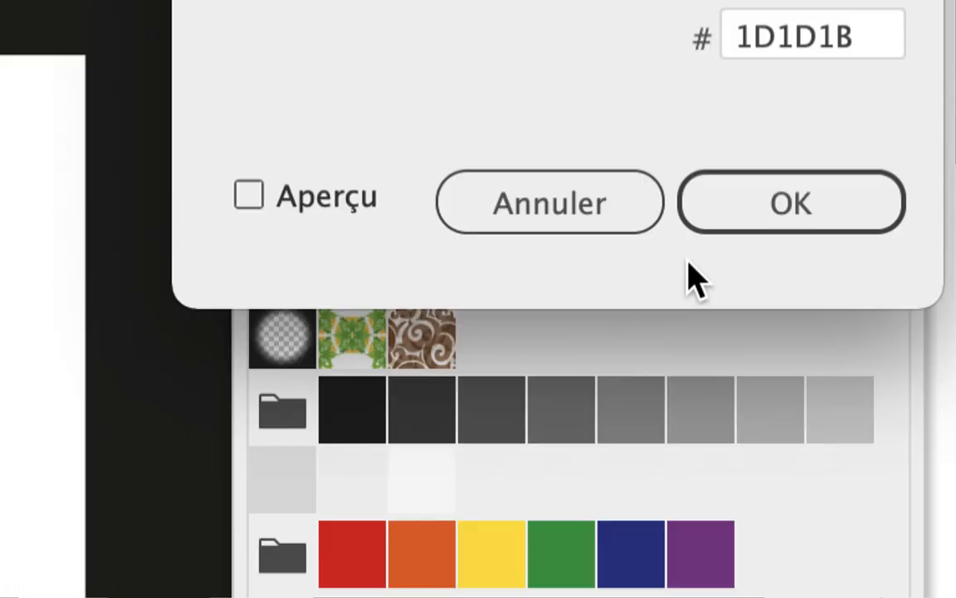
{"action": "left_click", "coordinate": [529, 597]}
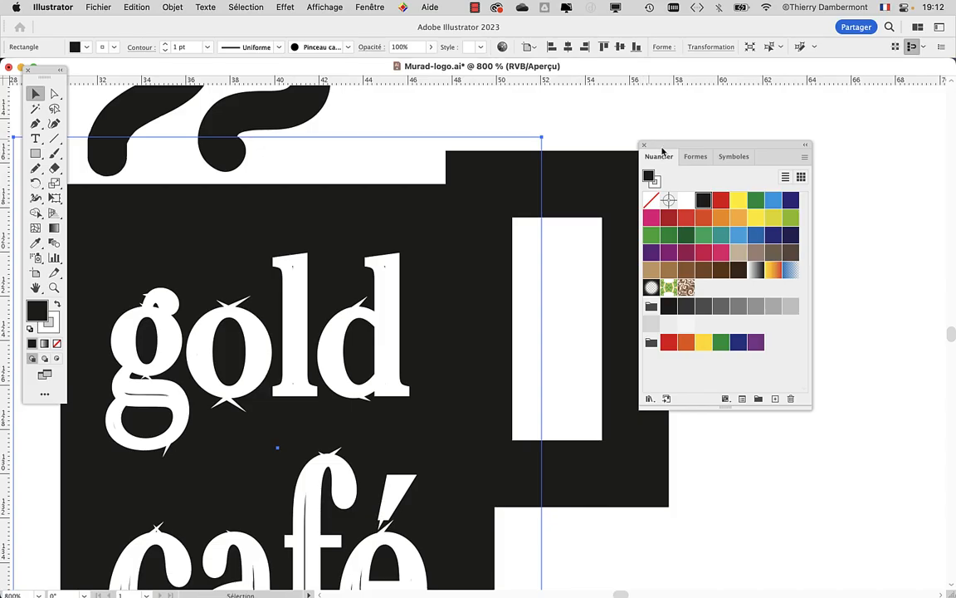
Step: Deselect the mug's body and recheck the RGB values in the Noir swatch's options, cancelling without changes
{"action": "left_click_drag", "start_coordinate": [663, 151], "coordinate": [816, 179]}
{"action": "left_click", "coordinate": [709, 269]}
{"action": "key", "text": "super+minus"}
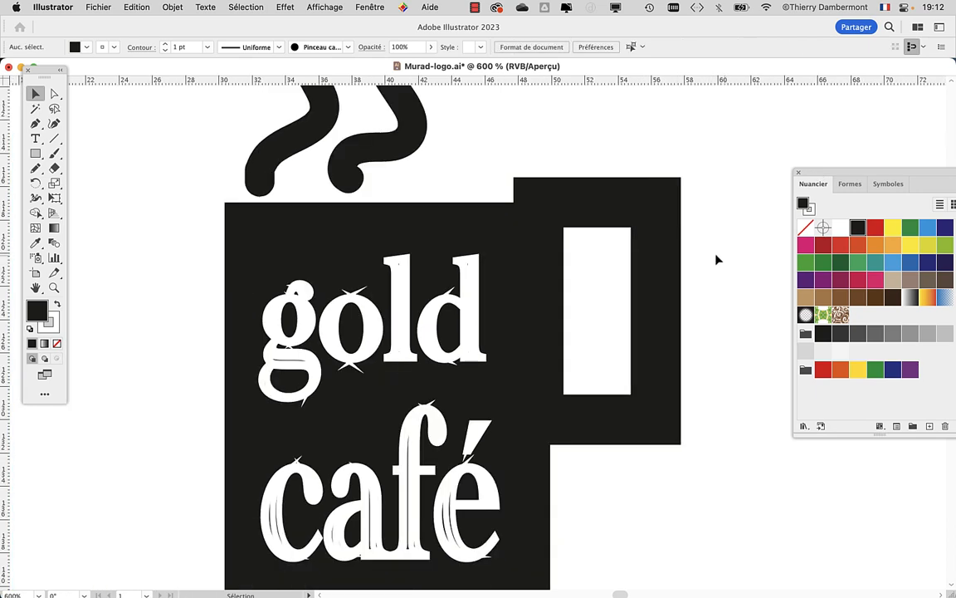
{"action": "left_click_drag", "start_coordinate": [706, 213], "coordinate": [591, 173]}
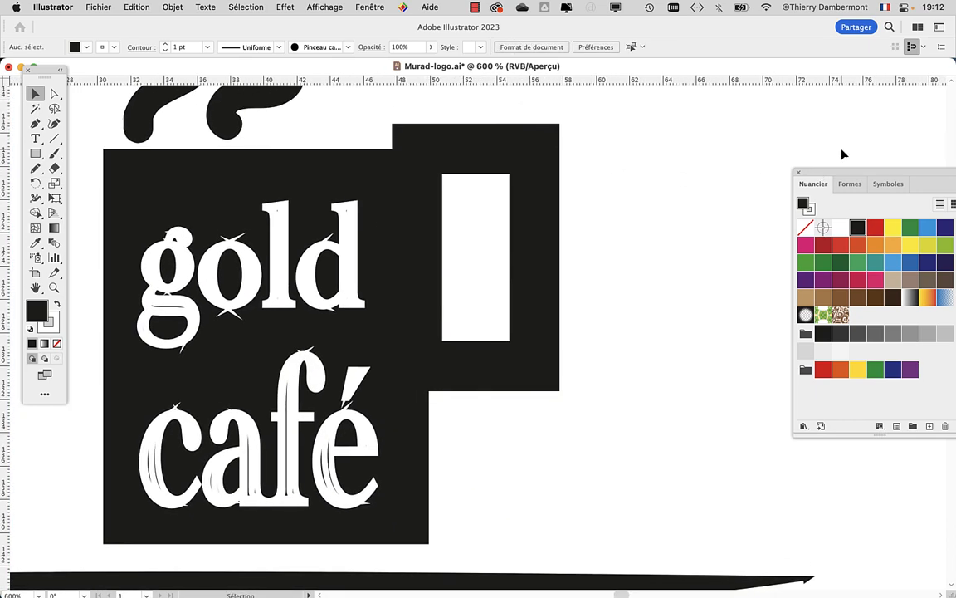
{"action": "left_click_drag", "start_coordinate": [830, 172], "coordinate": [688, 142]}
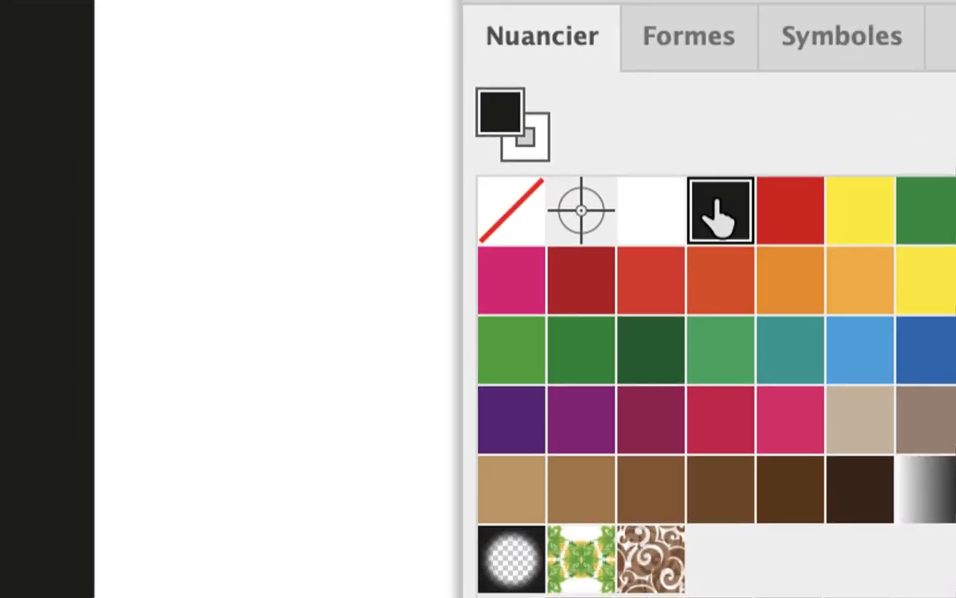
{"action": "double_click", "coordinate": [714, 202]}
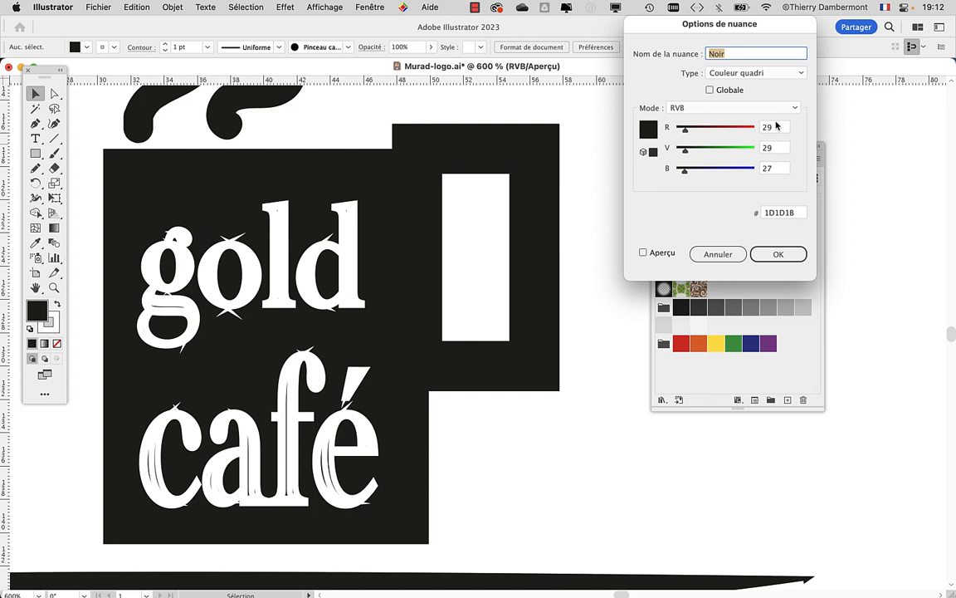
{"action": "left_click", "coordinate": [718, 254]}
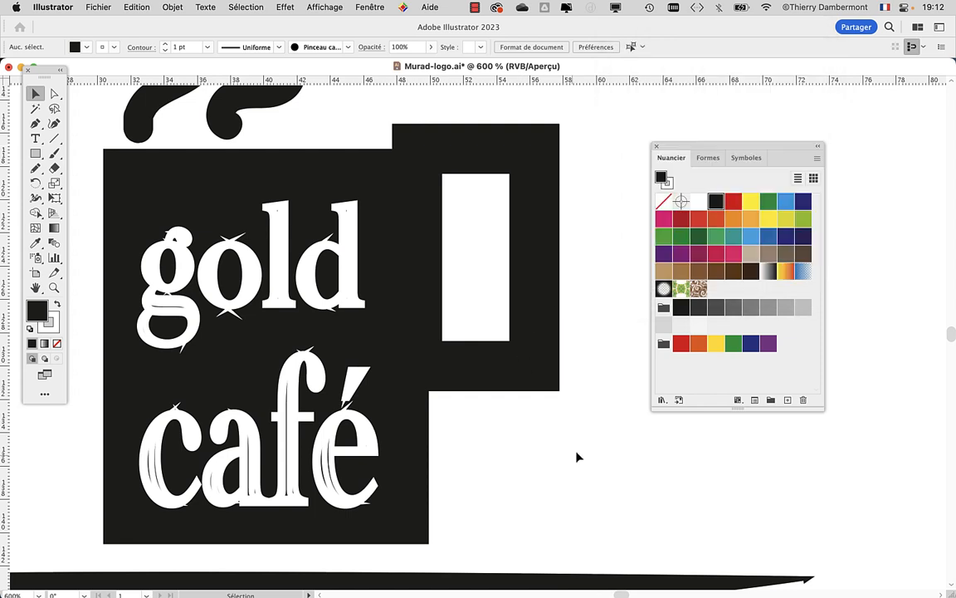
{"action": "left_click_drag", "start_coordinate": [698, 145], "coordinate": [732, 128]}
{"action": "scroll", "coordinate": [171, 299], "scroll_direction": "up", "scroll_amount": 2}
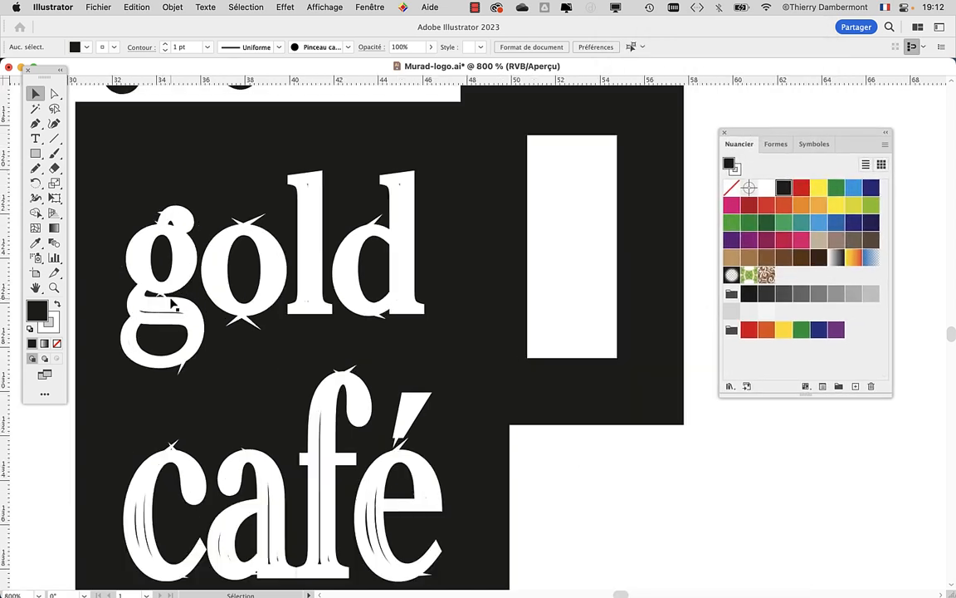
Step: Compare the "gold café" lettering in outline display and in preview display
{"action": "key", "text": "super+y"}
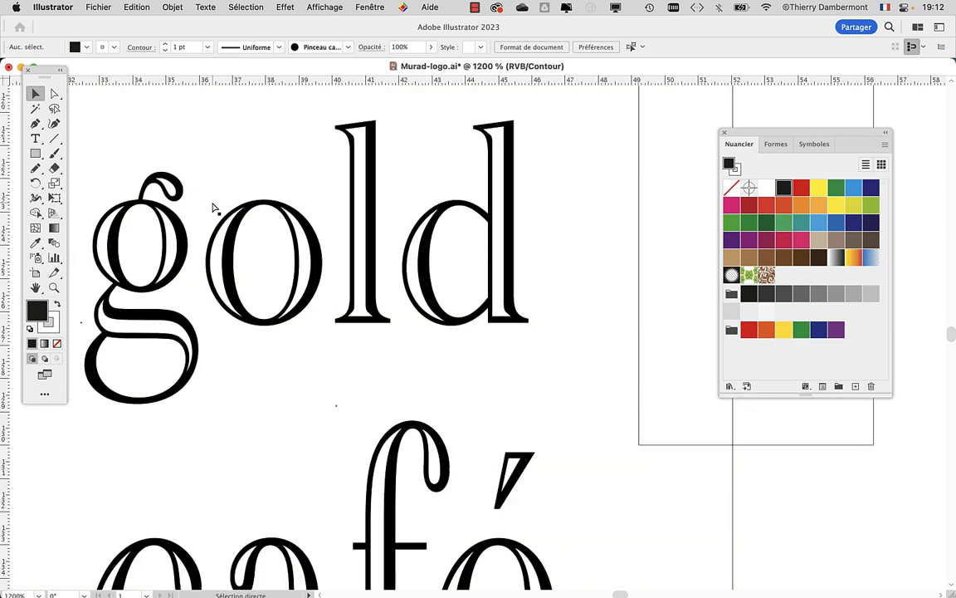
{"action": "key", "text": "super+y"}
{"action": "key", "text": "super+y"}
{"action": "key", "text": "super+y"}
Step: Select the "gold" text and display the full set of stroke options
{"action": "left_click", "coordinate": [224, 199]}
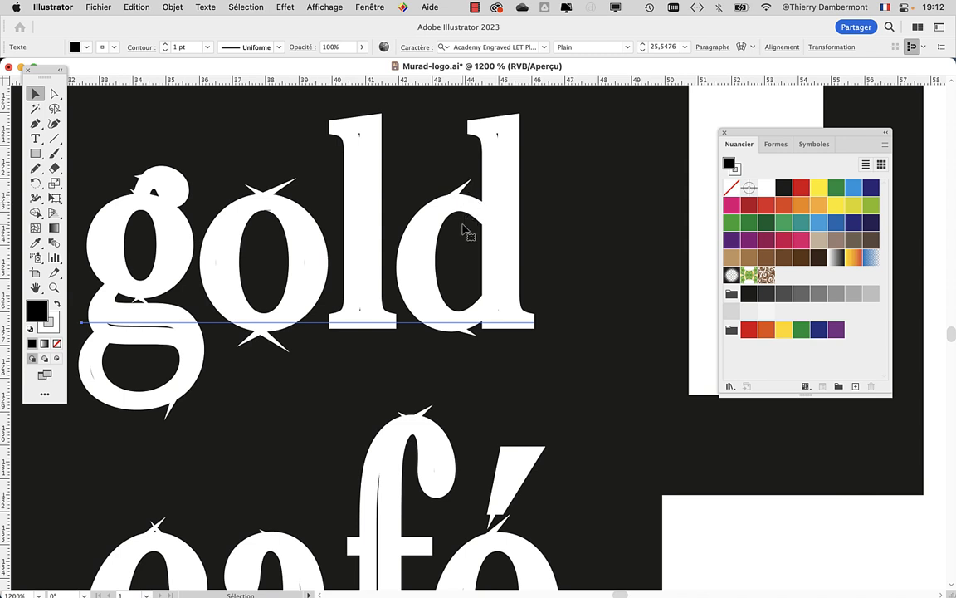
{"action": "left_click", "coordinate": [370, 6]}
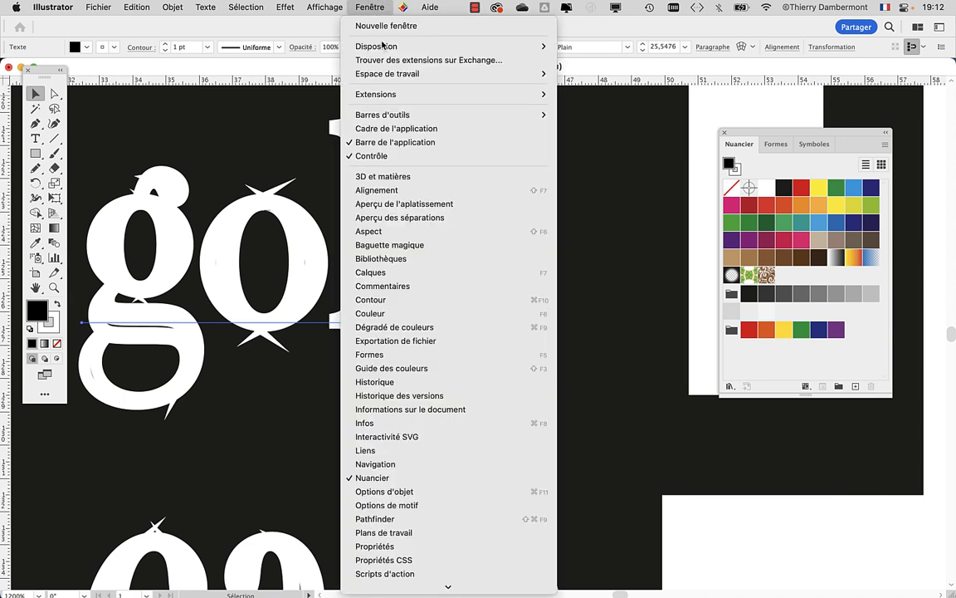
{"action": "left_click", "coordinate": [423, 300]}
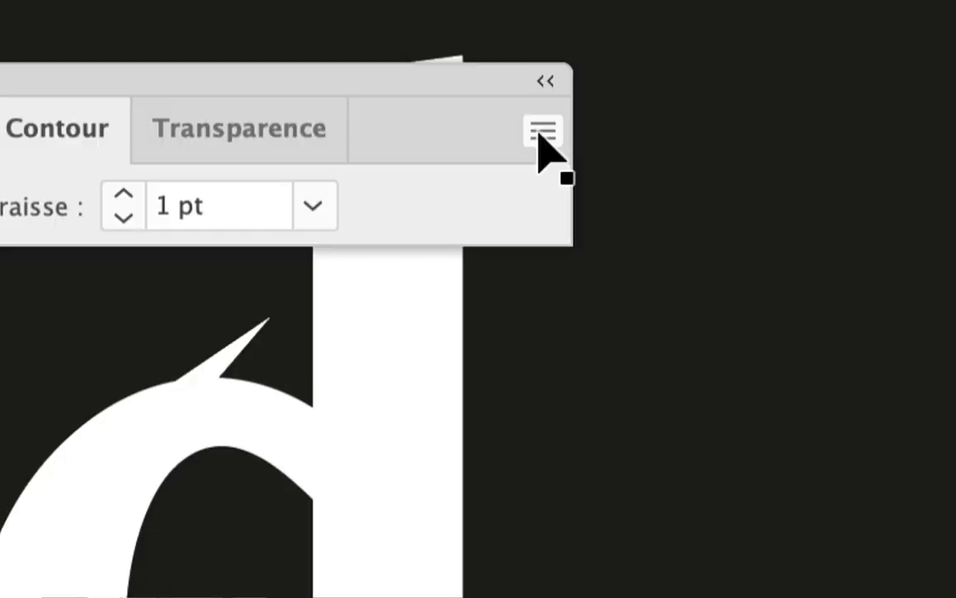
{"action": "left_click", "coordinate": [541, 132]}
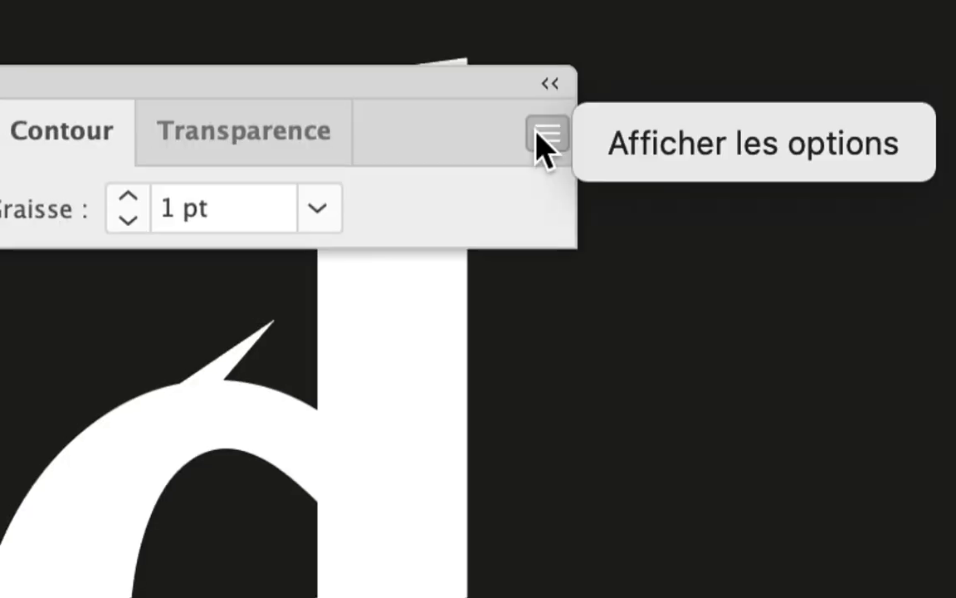
{"action": "left_click", "coordinate": [610, 153]}
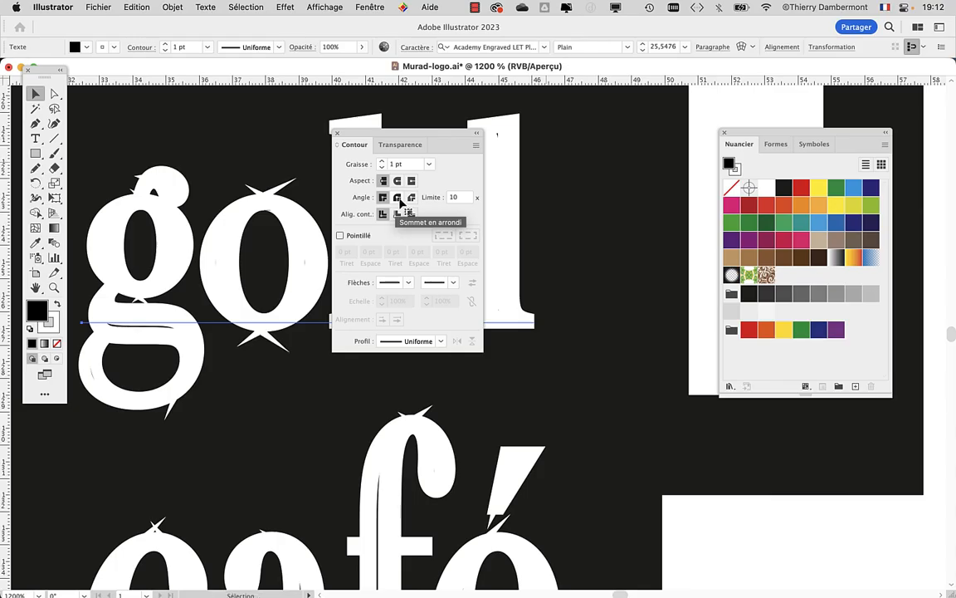
Step: Try round joins on the "gold" text's stroke, and return to mitre joins
{"action": "left_click", "coordinate": [398, 198]}
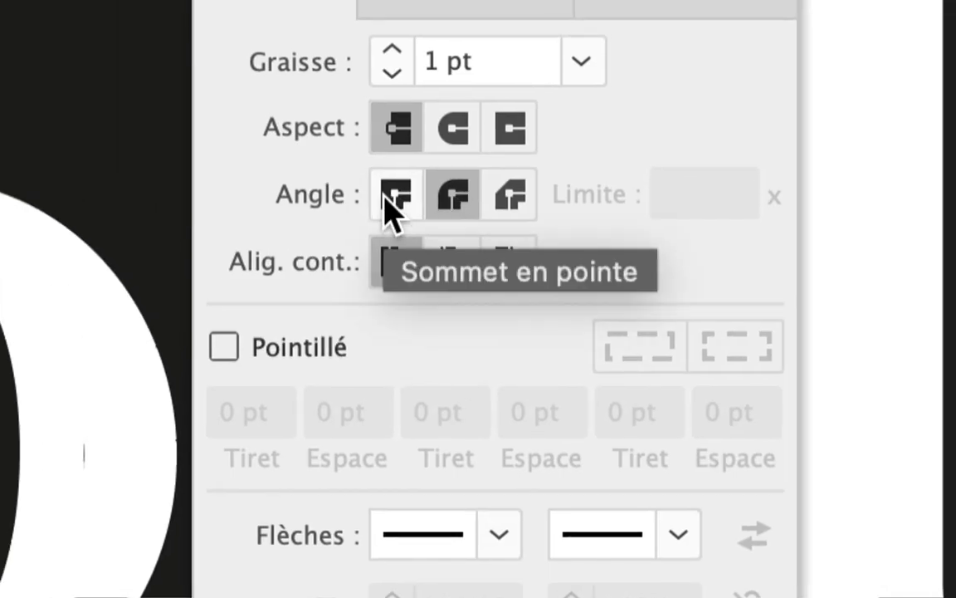
{"action": "left_click", "coordinate": [390, 203]}
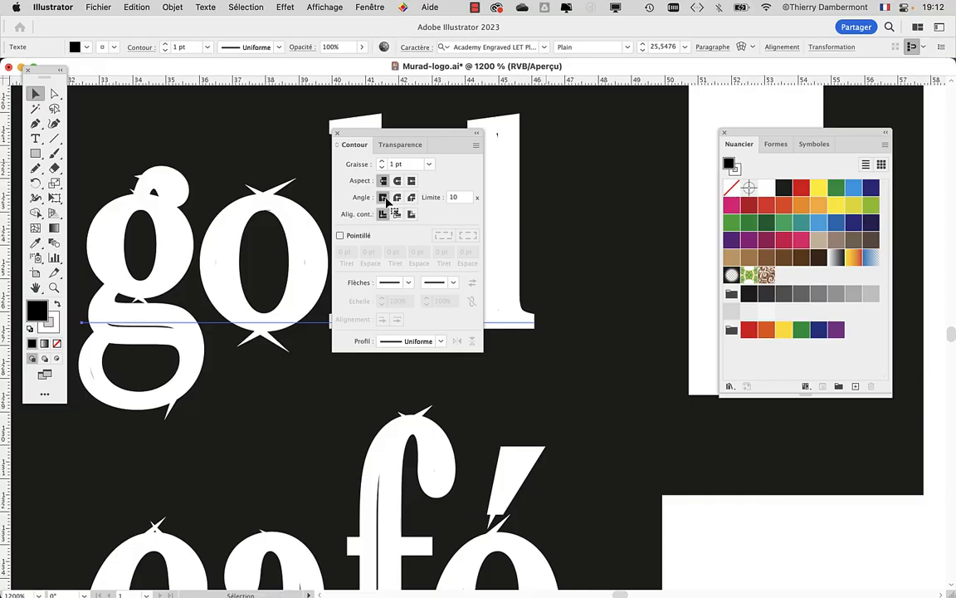
{"action": "left_click_drag", "start_coordinate": [353, 133], "coordinate": [569, 145]}
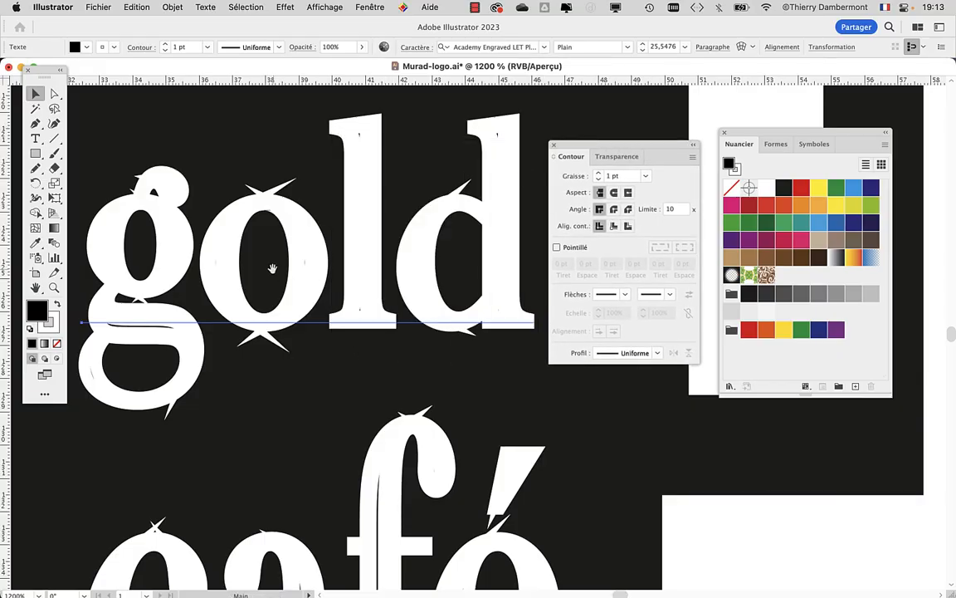
{"action": "scroll", "coordinate": [197, 233], "scroll_direction": "up", "scroll_amount": 2}
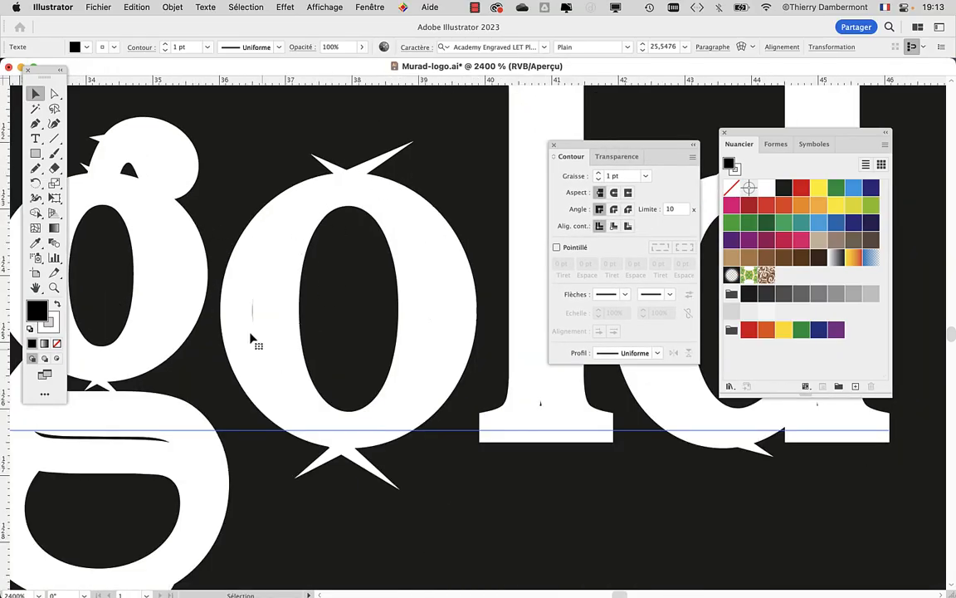
{"action": "left_click_drag", "start_coordinate": [252, 335], "coordinate": [342, 280]}
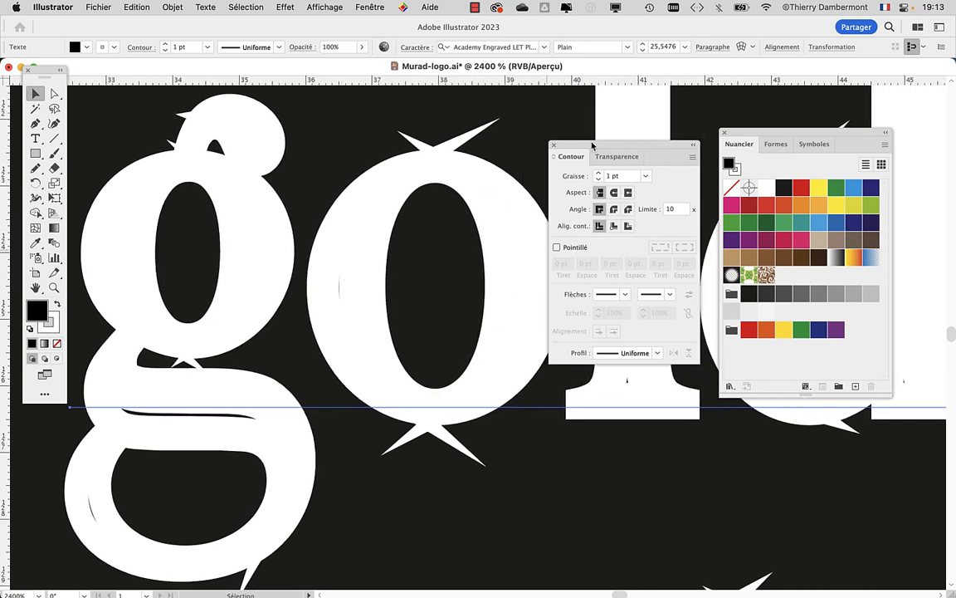
{"action": "left_click_drag", "start_coordinate": [576, 144], "coordinate": [513, 137]}
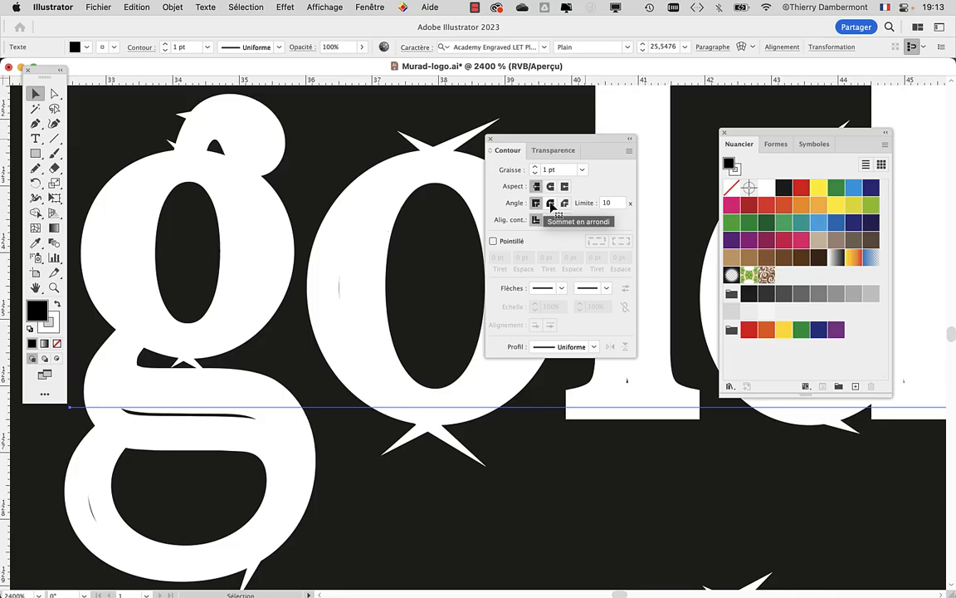
{"action": "left_click", "coordinate": [551, 205]}
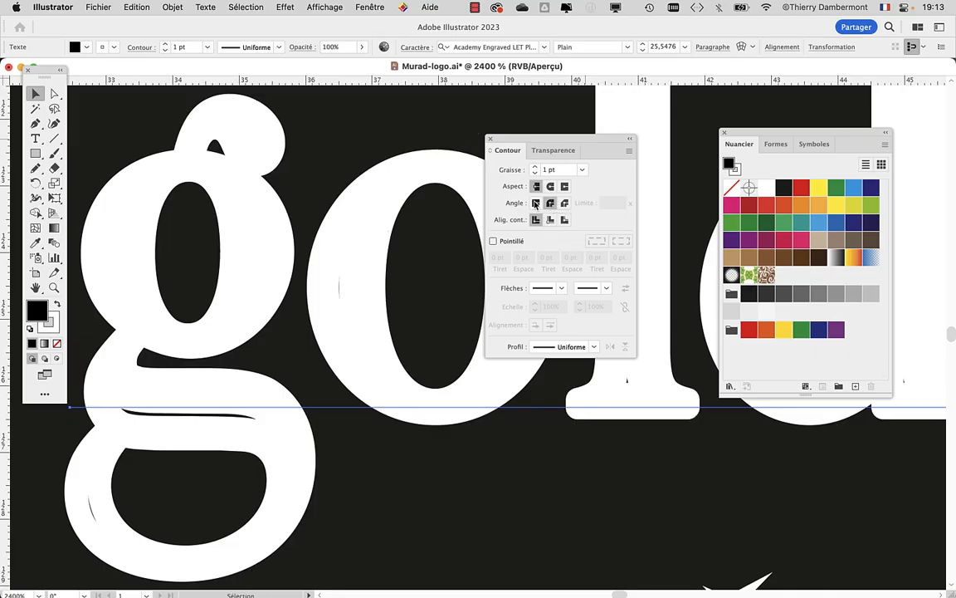
{"action": "left_click", "coordinate": [535, 204]}
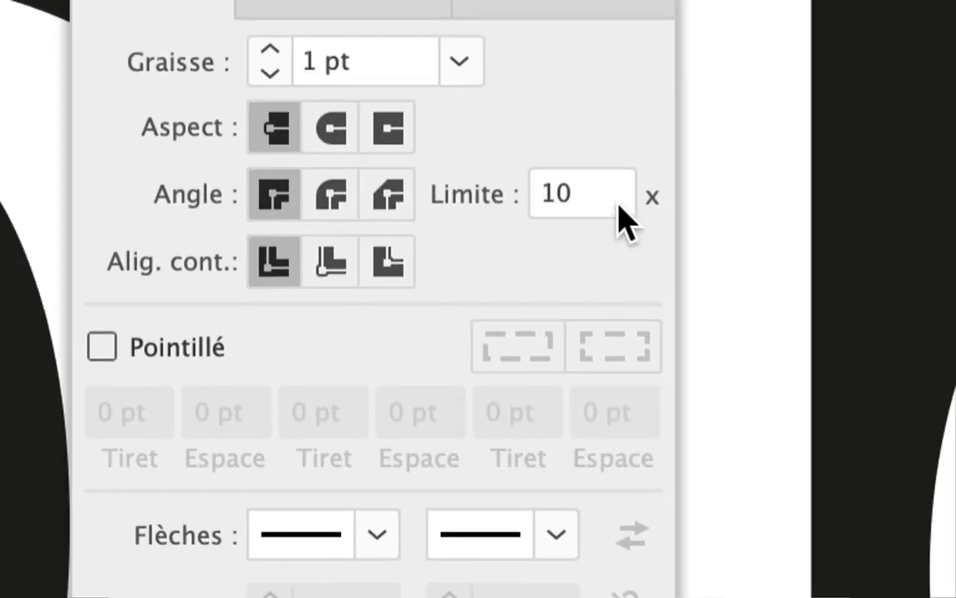
Step: Try mitre limits of 2, 10 and 5 on the "gold" text's stroke
{"action": "left_click", "coordinate": [777, 204]}
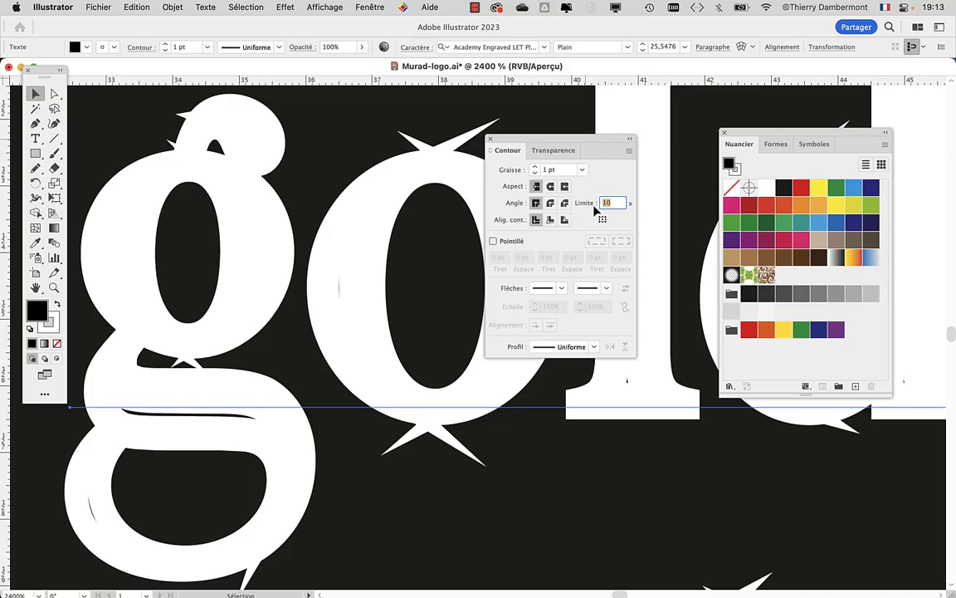
{"action": "key", "text": "Tab"}
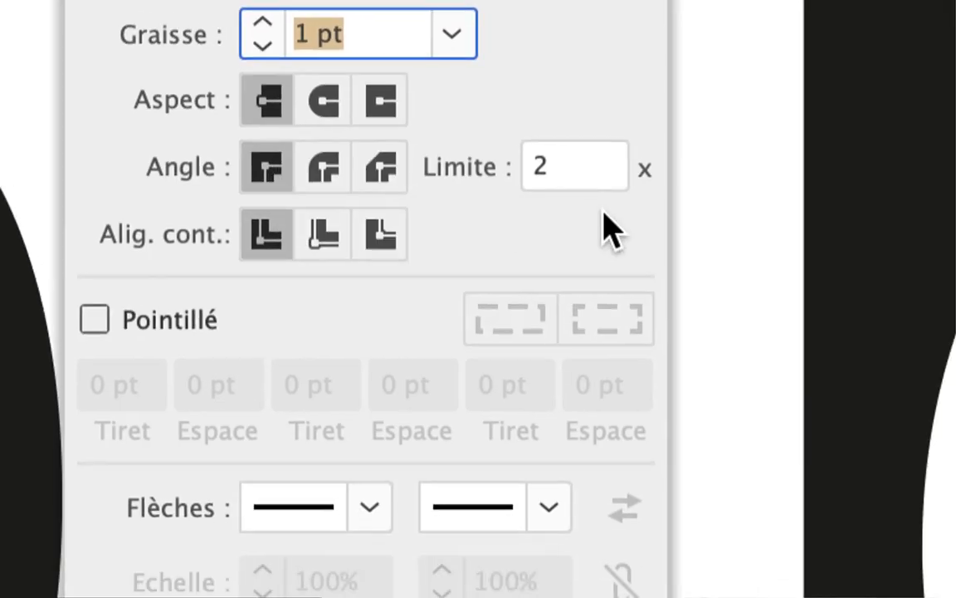
{"action": "left_click", "coordinate": [588, 166]}
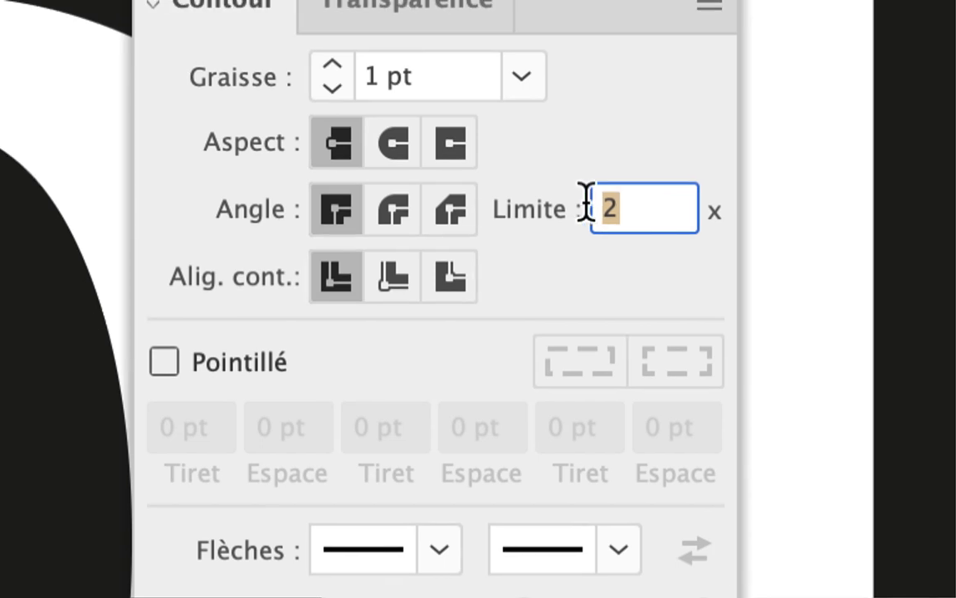
{"action": "type", "text": "10"}
{"action": "key", "text": "Tab"}
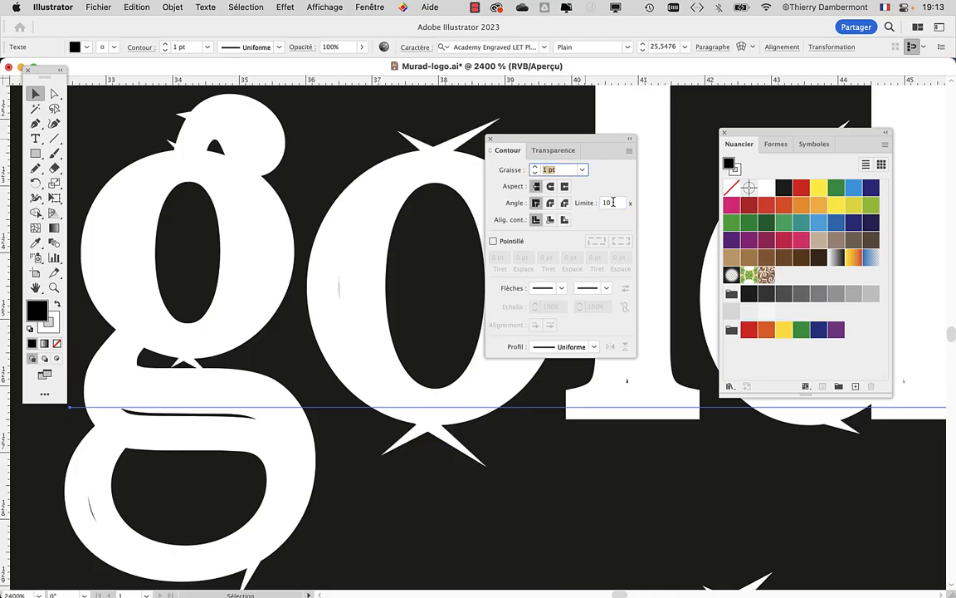
{"action": "left_click", "coordinate": [610, 203]}
{"action": "type", "text": "5"}
{"action": "key", "text": "Tab"}
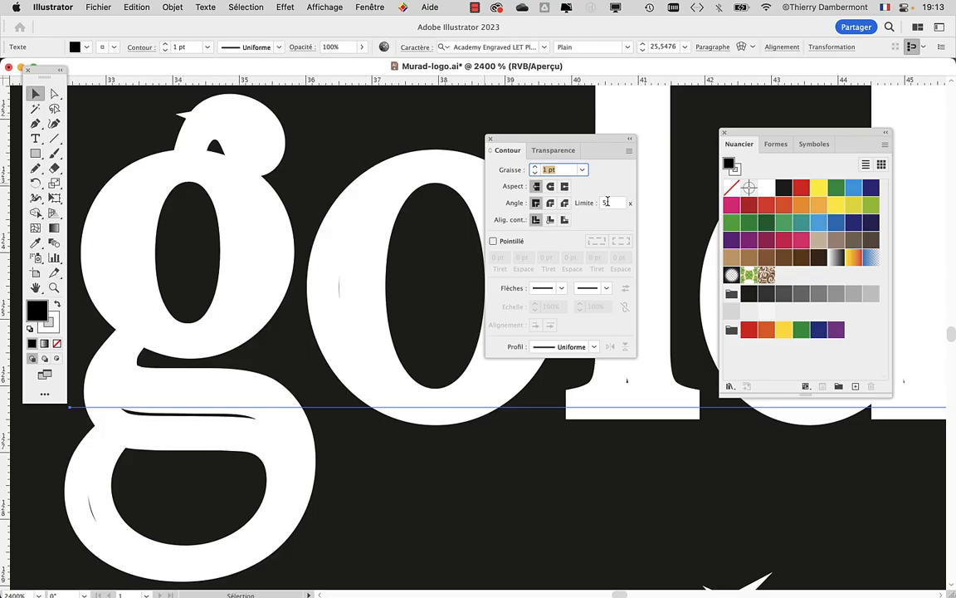
Step: Set the mitre limit of the "gold" text's stroke to 2
{"action": "left_click", "coordinate": [607, 203]}
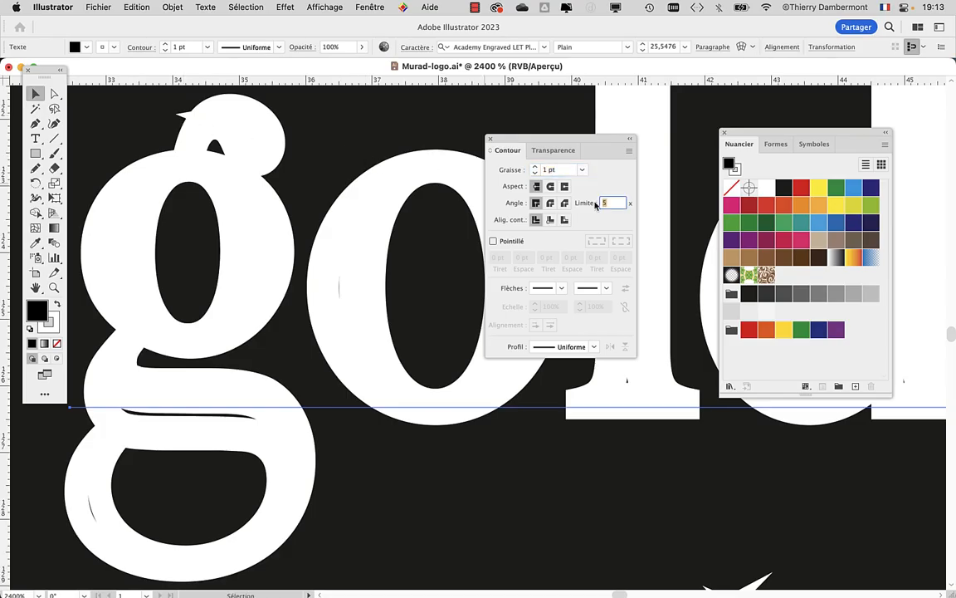
{"action": "type", "text": "2"}
{"action": "key", "text": "Tab"}
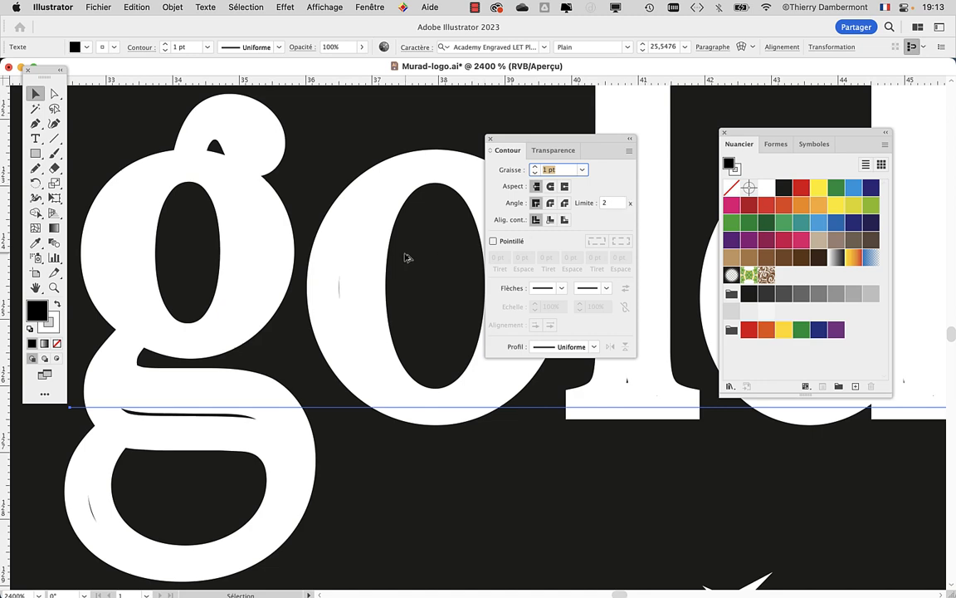
{"action": "scroll", "coordinate": [401, 257], "scroll_direction": "down", "scroll_amount": 3}
{"action": "left_click_drag", "start_coordinate": [300, 287], "coordinate": [426, 297]}
{"action": "left_click_drag", "start_coordinate": [574, 149], "coordinate": [303, 151]}
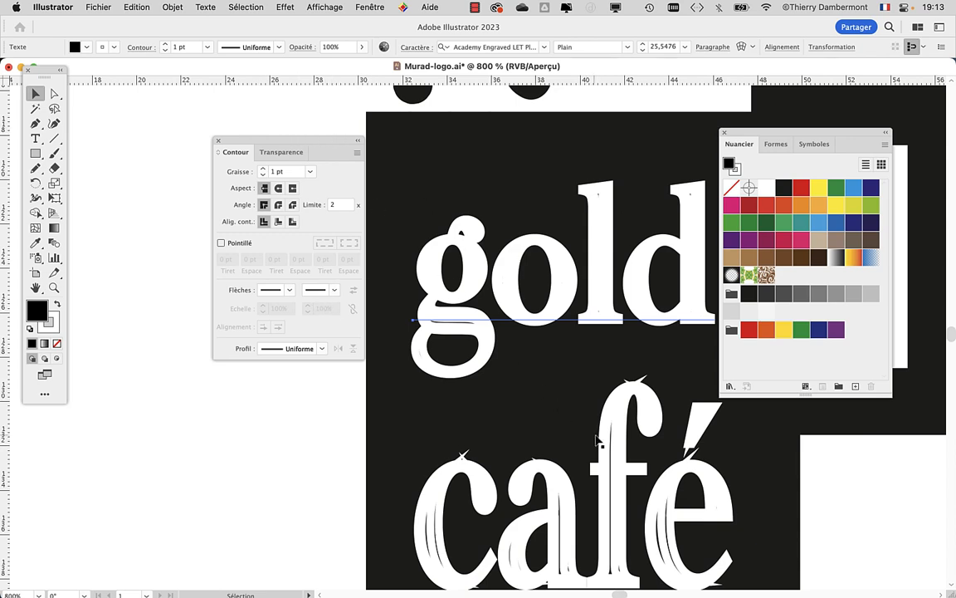
{"action": "left_click_drag", "start_coordinate": [576, 415], "coordinate": [538, 285]}
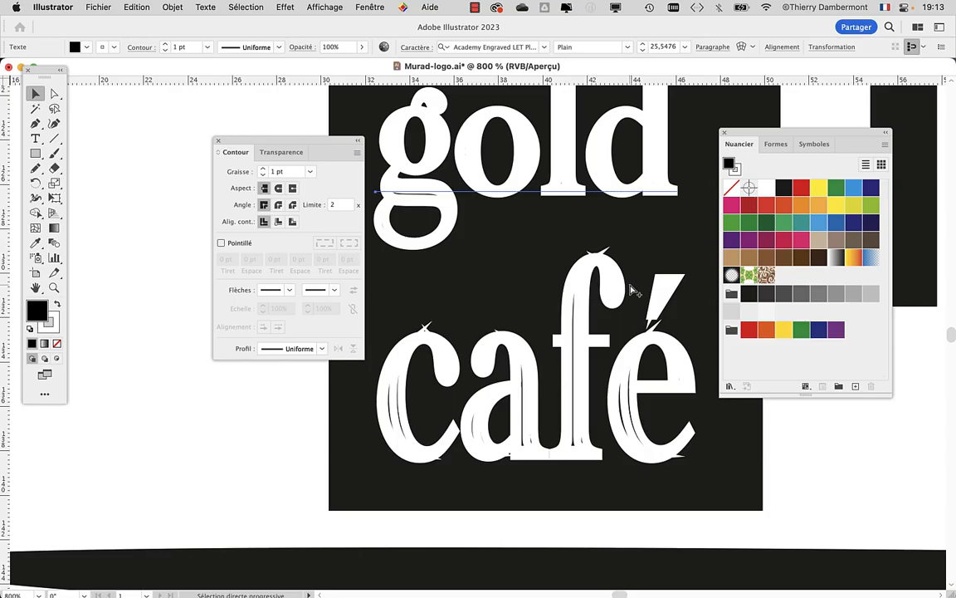
Step: Draw a small triangle with the Pen tool on the empty white area beside the mug's body
{"action": "left_click_drag", "start_coordinate": [261, 150], "coordinate": [420, 137]}
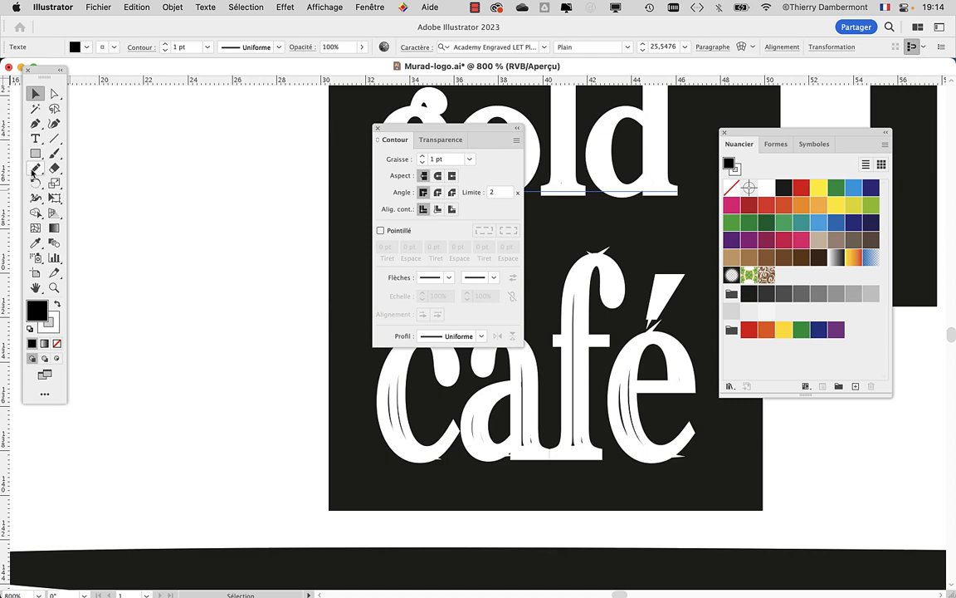
{"action": "left_click", "coordinate": [34, 127]}
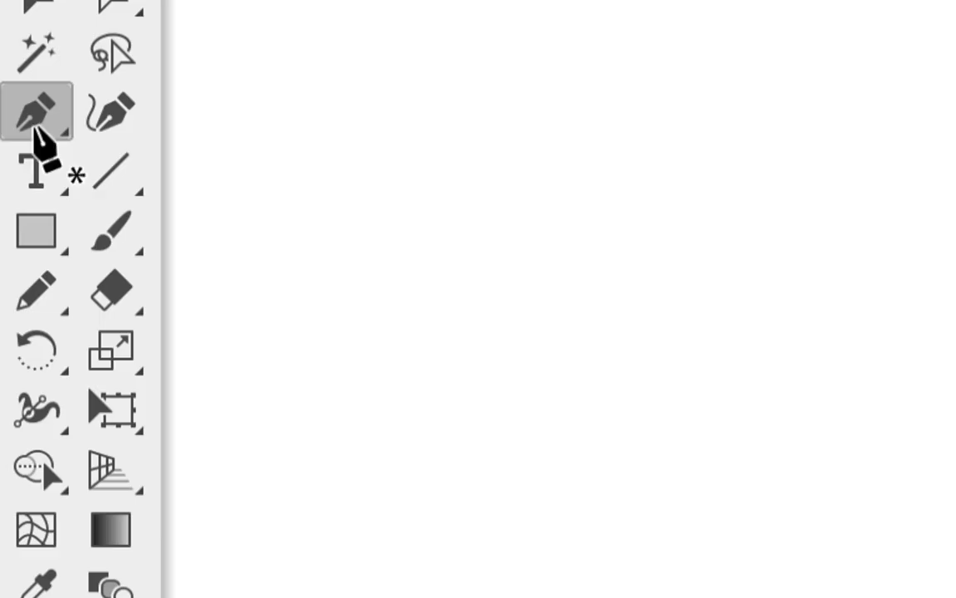
{"action": "left_click", "coordinate": [166, 220]}
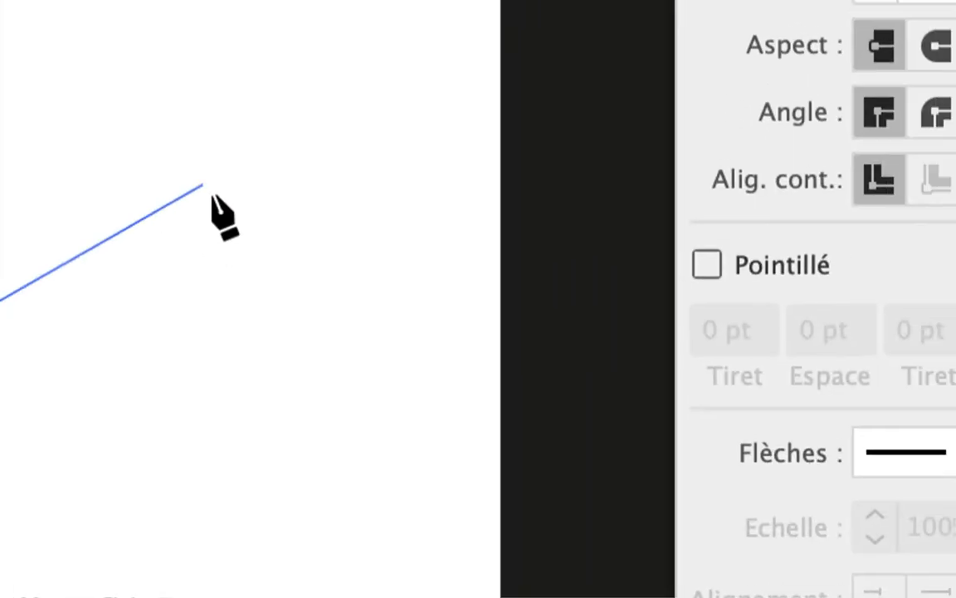
{"action": "left_click", "coordinate": [238, 50]}
{"action": "left_click", "coordinate": [206, 269]}
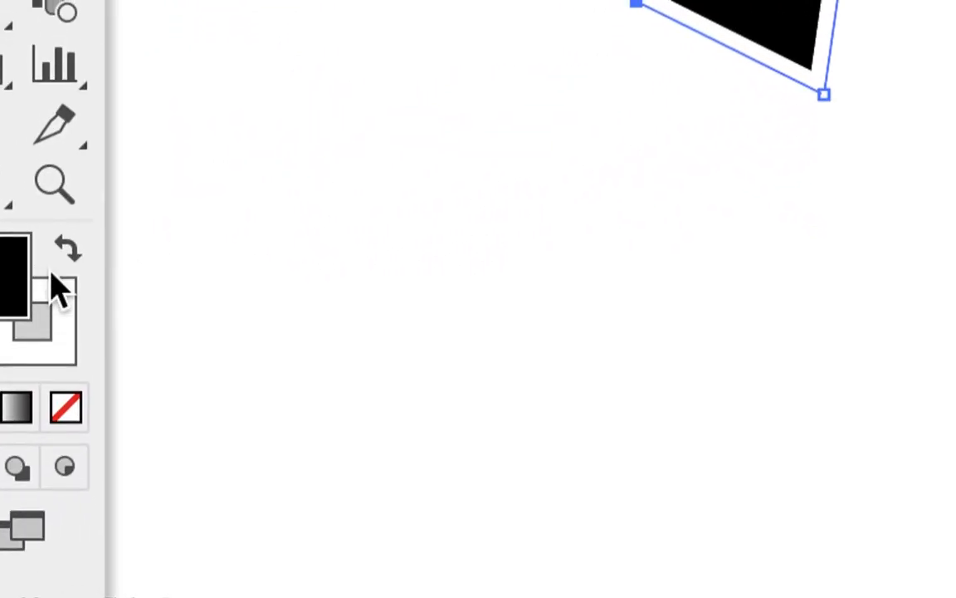
Step: Give the triangle a black stroke and no fill
{"action": "left_click", "coordinate": [51, 272]}
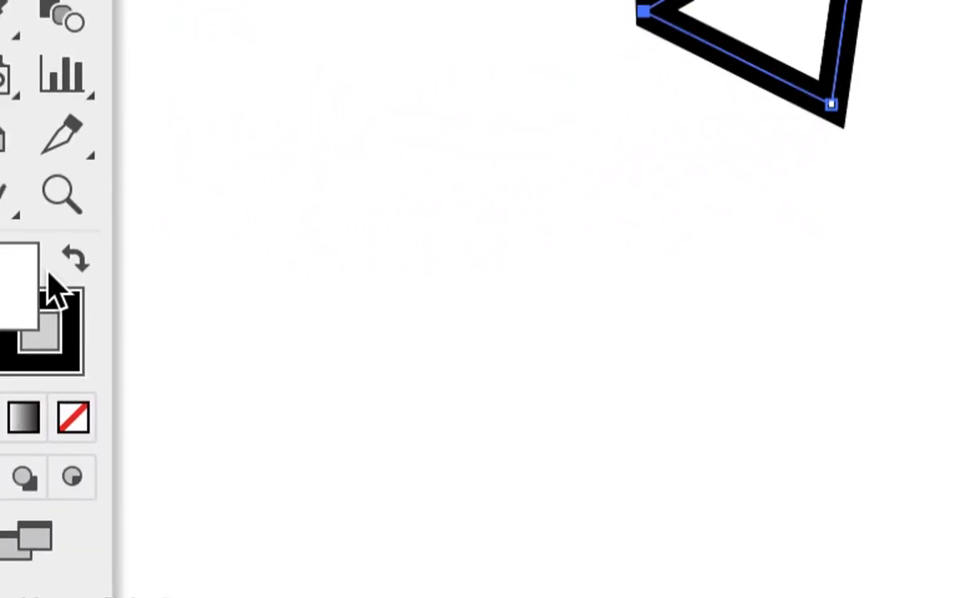
{"action": "left_click", "coordinate": [73, 417]}
{"action": "left_click", "coordinate": [55, 357]}
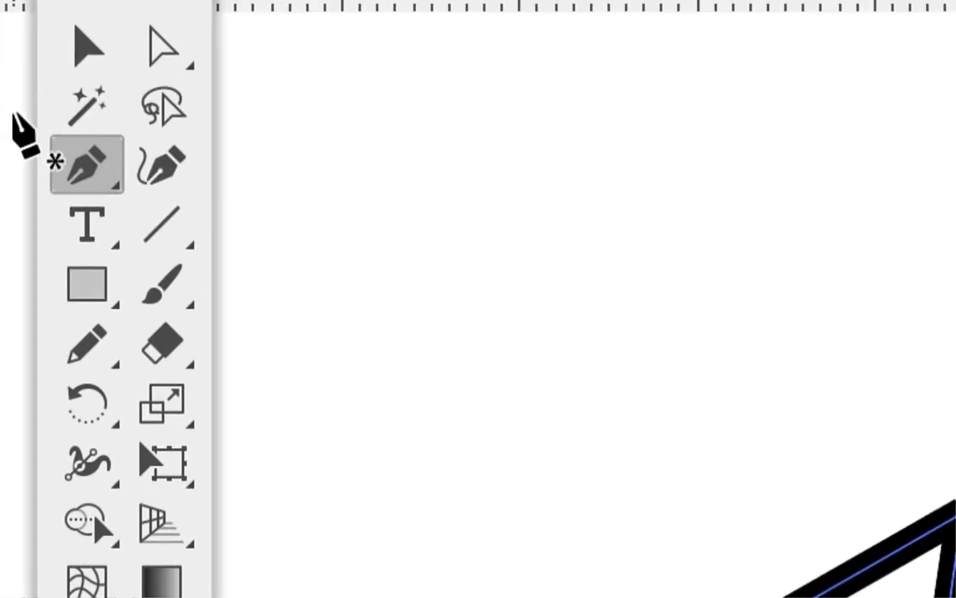
{"action": "left_click", "coordinate": [60, 51]}
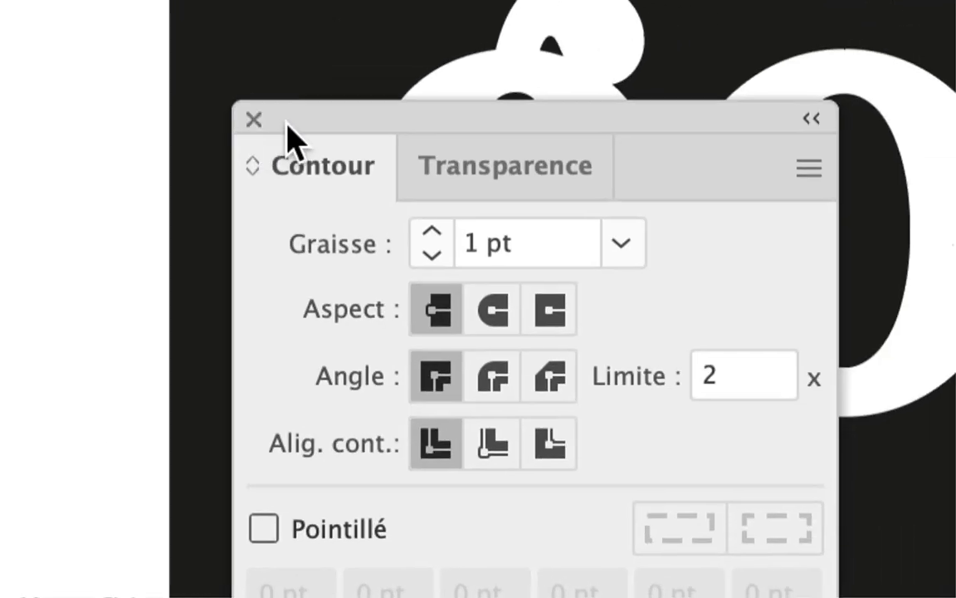
Step: Set the mitre limit of the triangle's stroke to 10
{"action": "left_click_drag", "start_coordinate": [244, 126], "coordinate": [192, 137]}
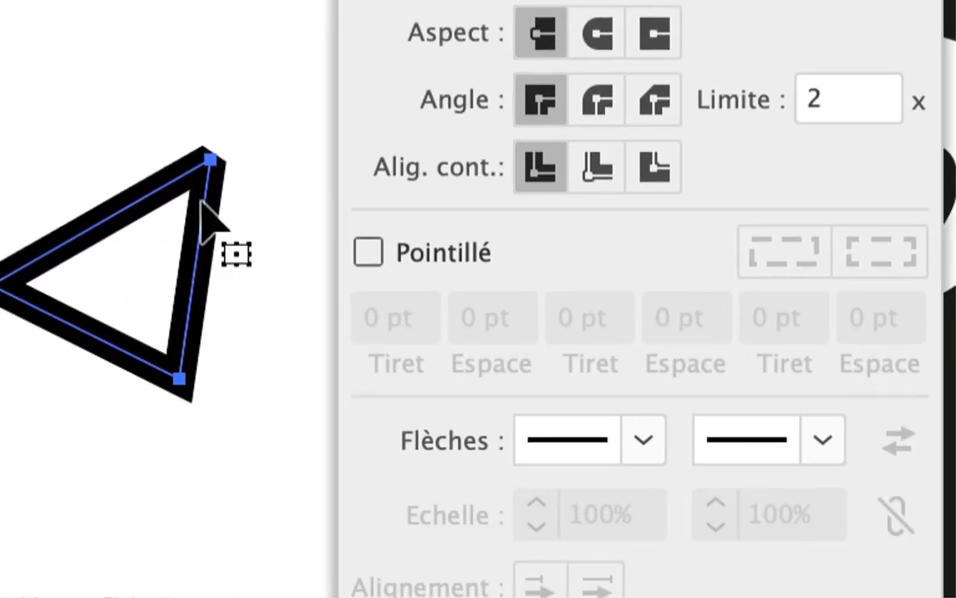
{"action": "left_click_drag", "start_coordinate": [30, 490], "coordinate": [104, 442]}
{"action": "left_click", "coordinate": [216, 191]}
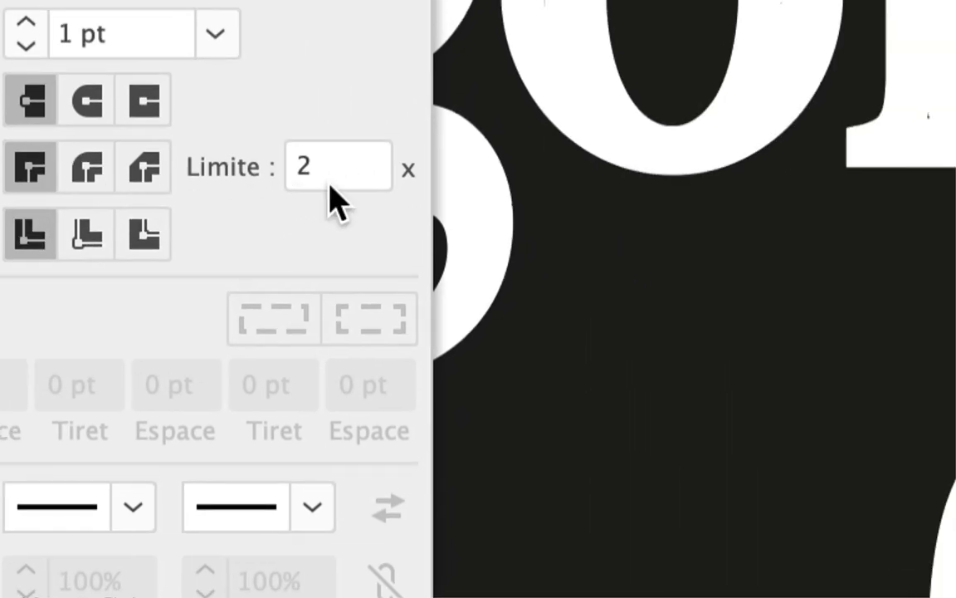
{"action": "left_click", "coordinate": [331, 184]}
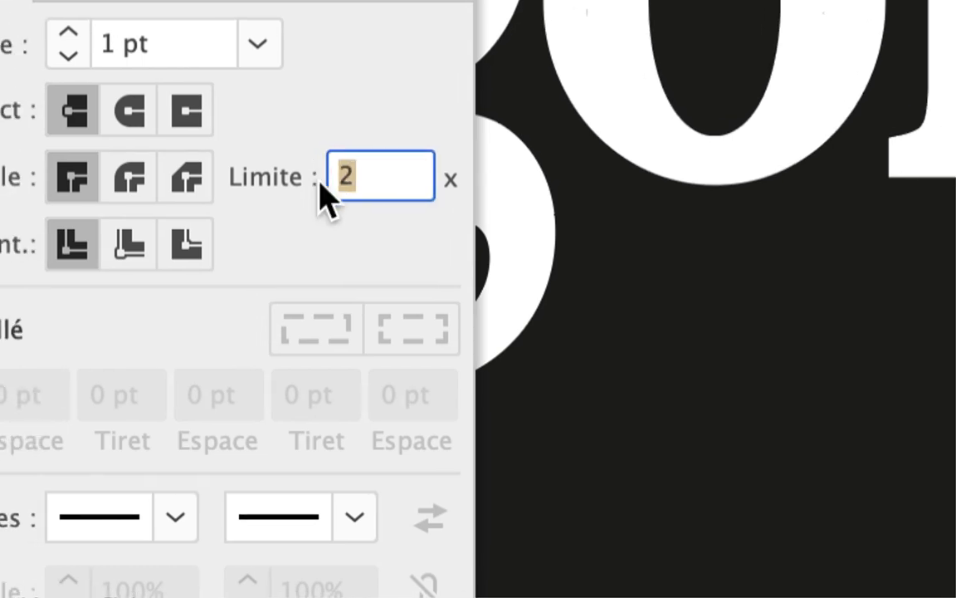
{"action": "key", "text": "Tab"}
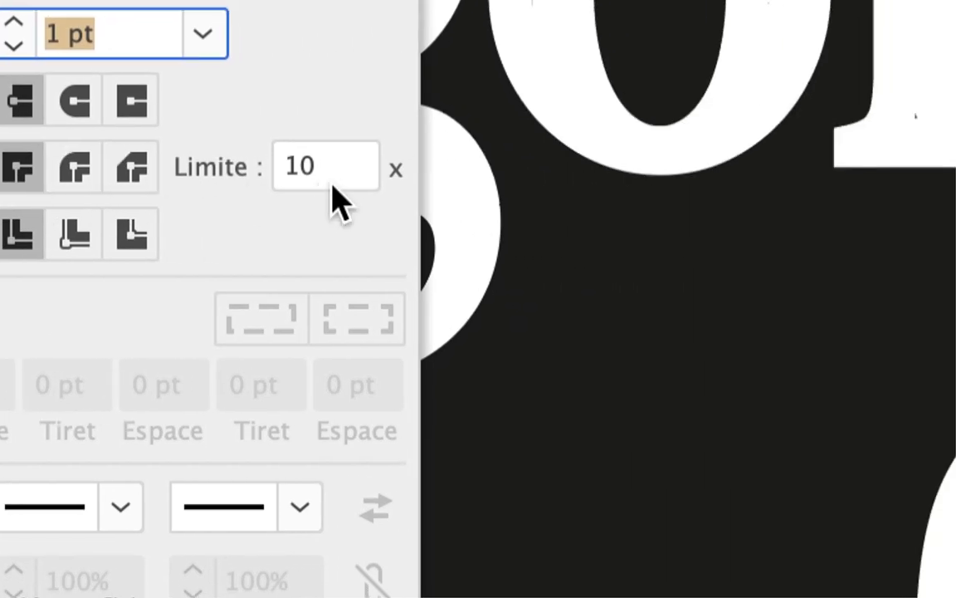
{"action": "left_click", "coordinate": [751, 170]}
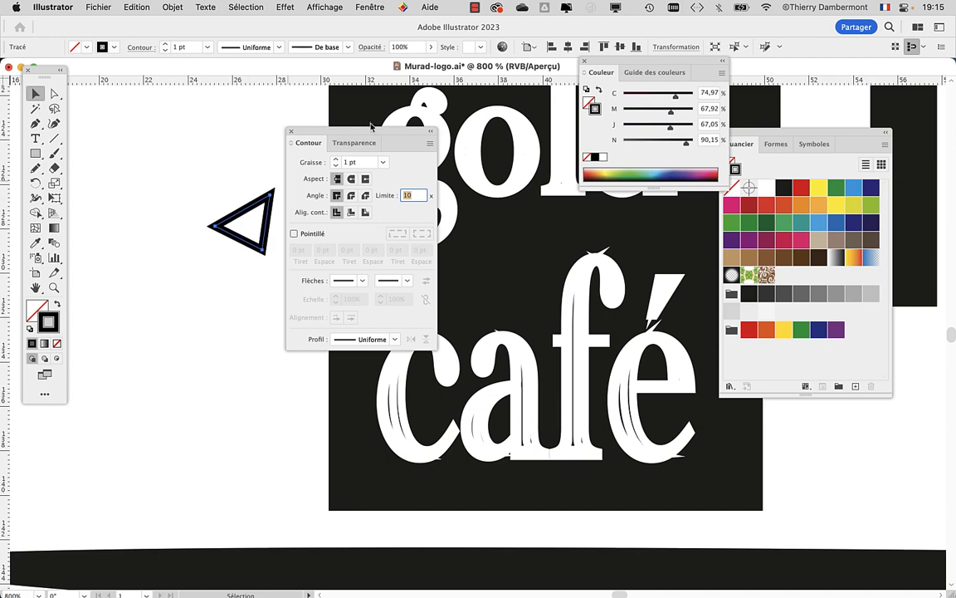
Step: Move the Stroke panel clear of the triangle and examine the mitred corner at its upper anchor up close
{"action": "scroll", "coordinate": [253, 205], "scroll_direction": "up", "scroll_amount": 4}
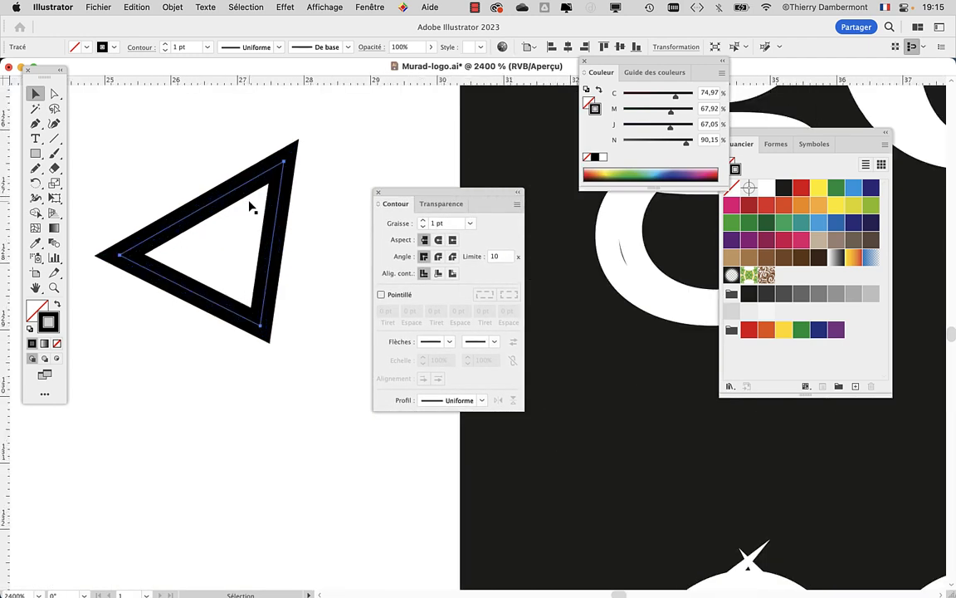
{"action": "left_click_drag", "start_coordinate": [396, 192], "coordinate": [500, 196]}
{"action": "key", "text": "space"}
{"action": "scroll", "coordinate": [325, 242], "scroll_direction": "up", "scroll_amount": 1}
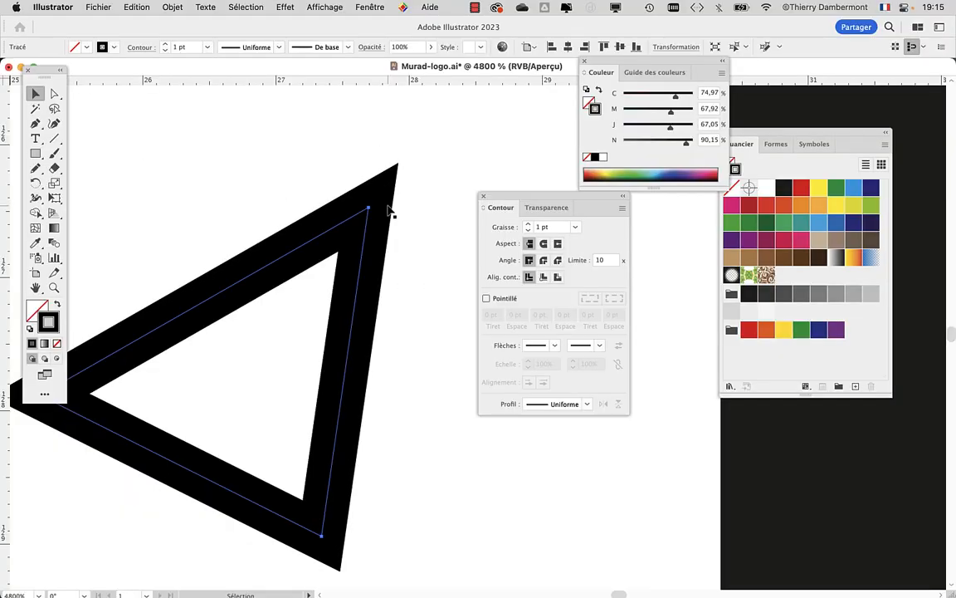
Step: Move the triangle's top anchor point upward to stretch the shape into a narrower, sharper apex
{"action": "key", "text": "super+minus"}
{"action": "key", "text": "super+minus"}
{"action": "key", "text": "super+minus"}
{"action": "left_click_drag", "start_coordinate": [358, 290], "coordinate": [291, 439]}
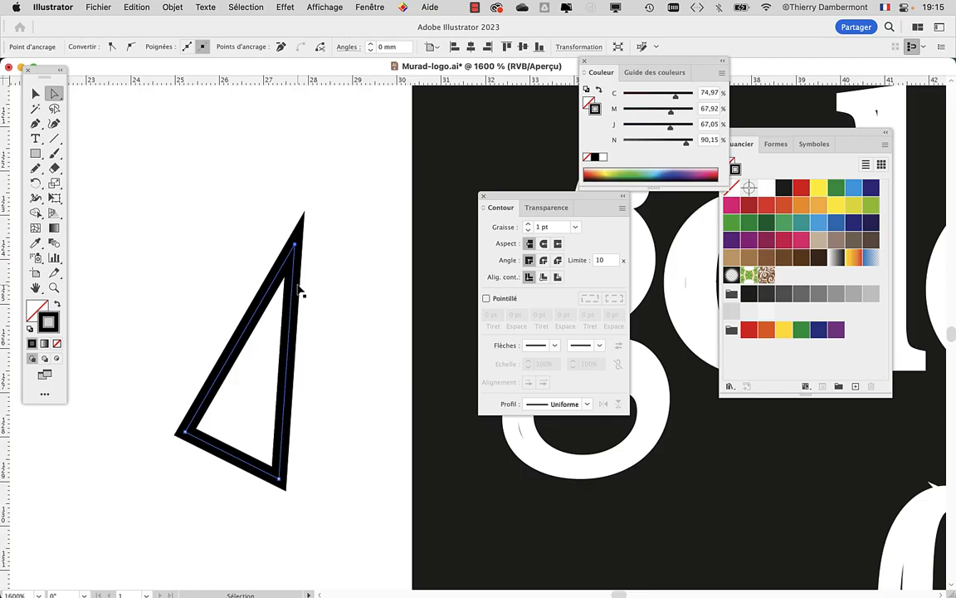
Step: Raise the triangle's top anchor much farther above its base, and lower it just enough to get a pointed mitre
{"action": "scroll", "coordinate": [302, 293], "scroll_direction": "down", "scroll_amount": 3}
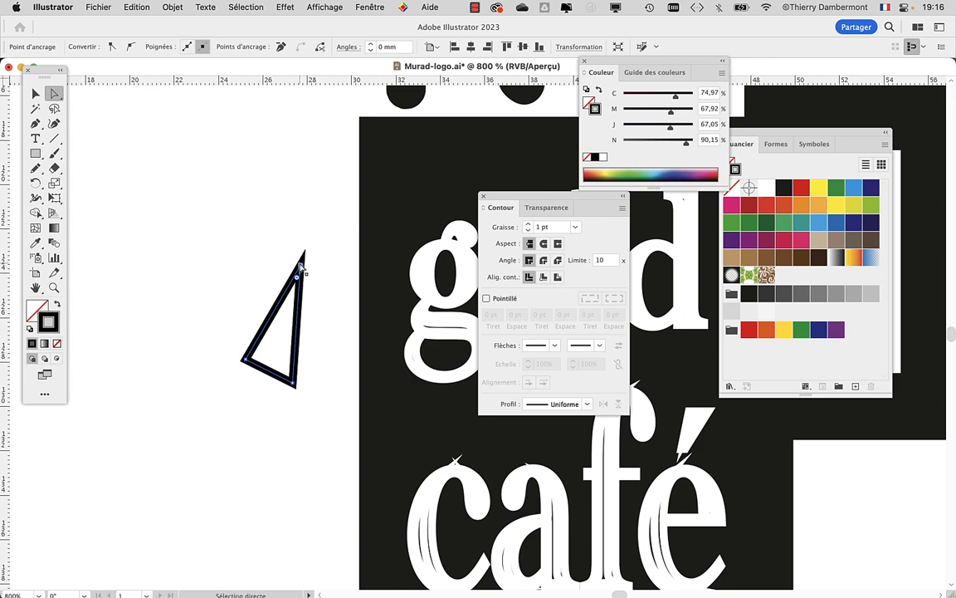
{"action": "scroll", "coordinate": [323, 346], "scroll_direction": "up", "scroll_amount": 5}
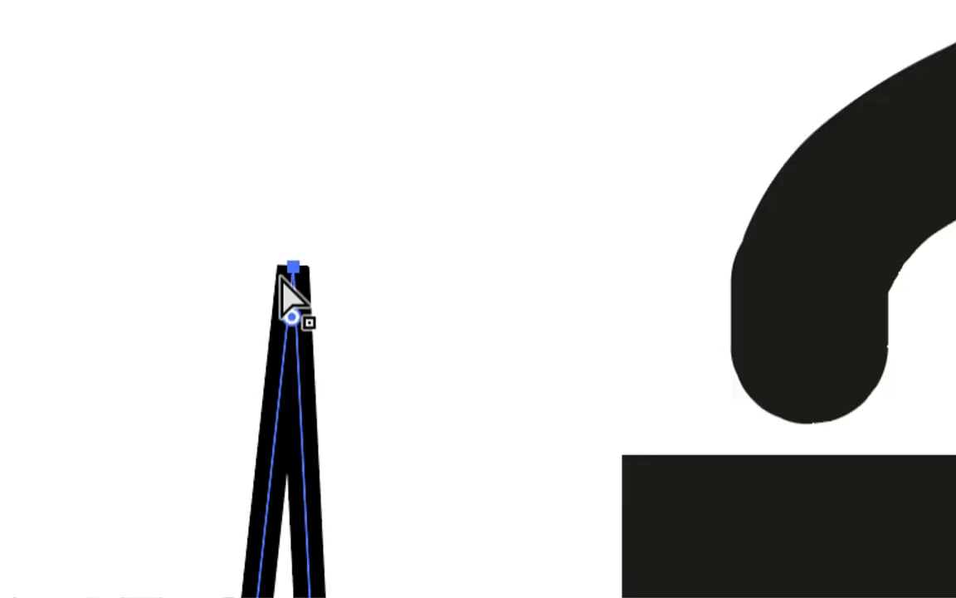
{"action": "left_click_drag", "start_coordinate": [285, 270], "coordinate": [291, 569]}
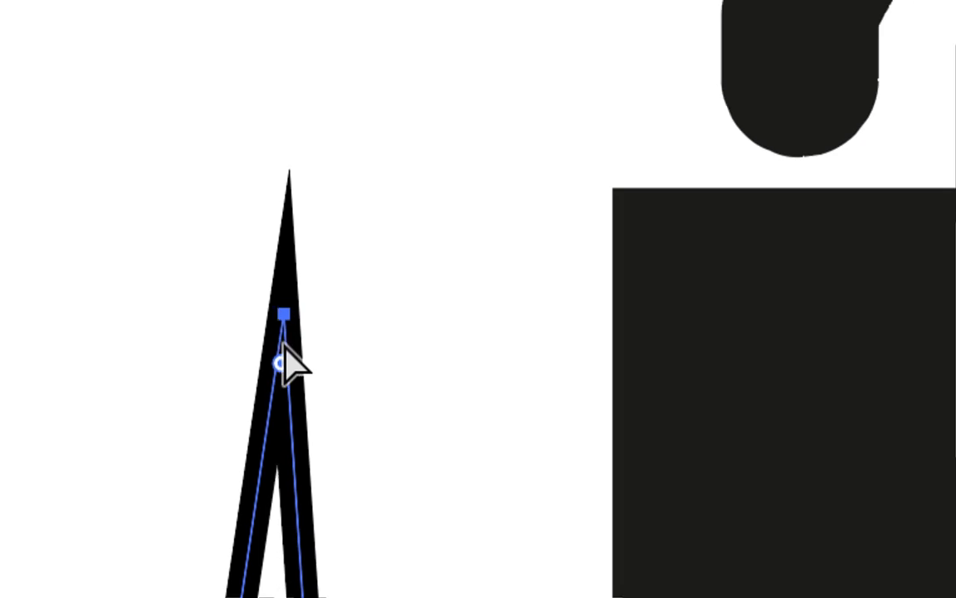